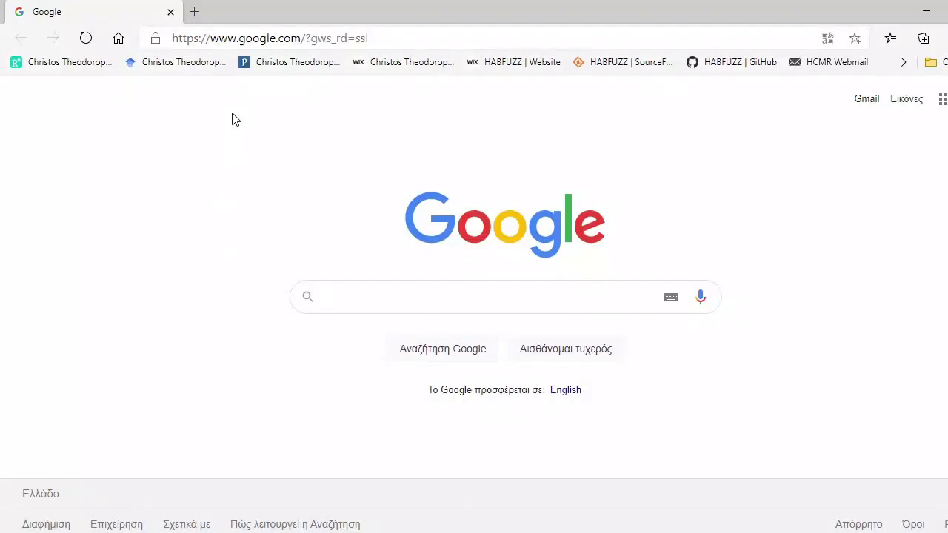
Search the web for "university of alberta river 2d".
click(276, 41)
text(uni)
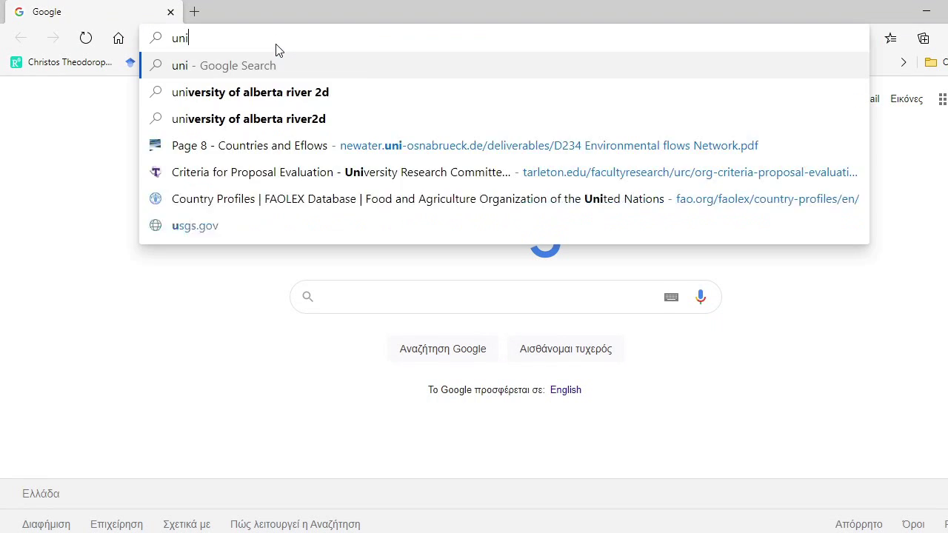
text(versity of alb)
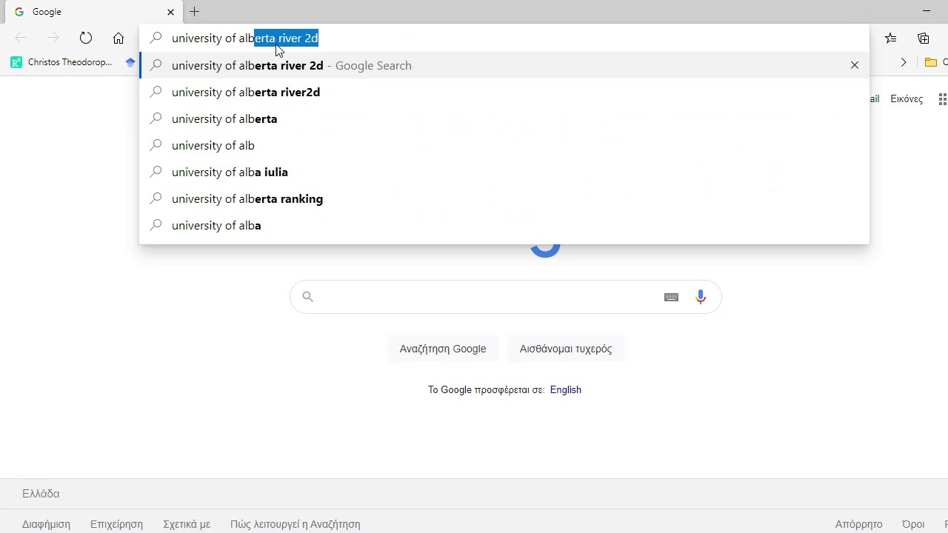
text(erta)
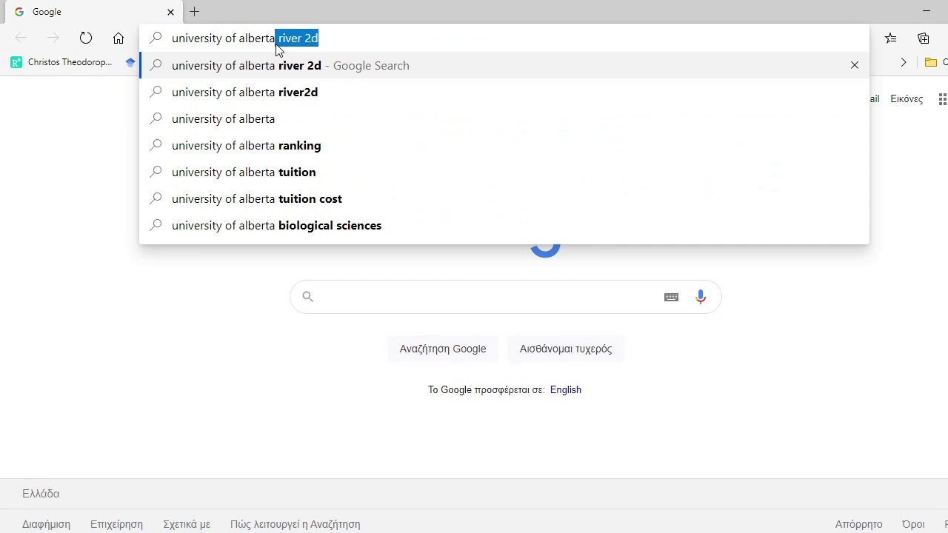
key(Return)
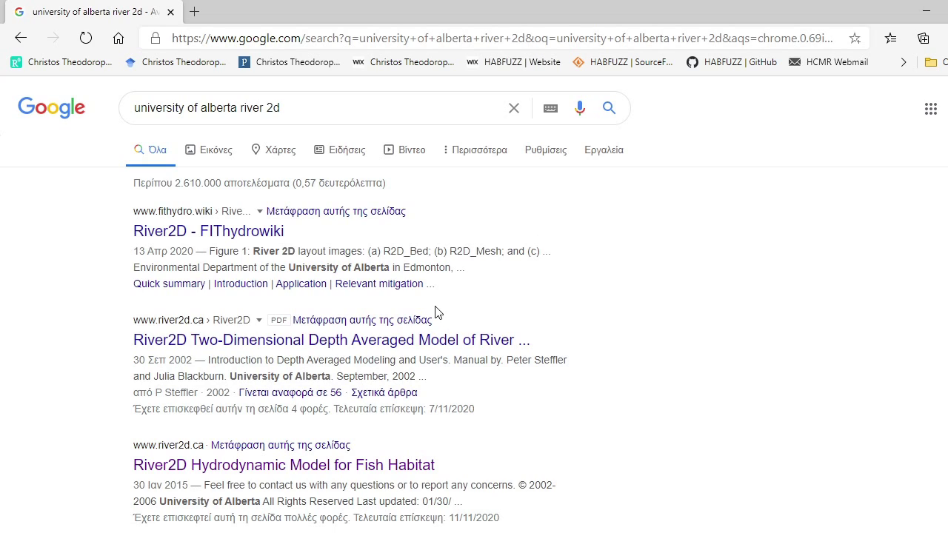
Open the River2D Hydrodynamic Model for Fish Habitat website and bring up the workshop files and previous releases on its Download page.
click(363, 470)
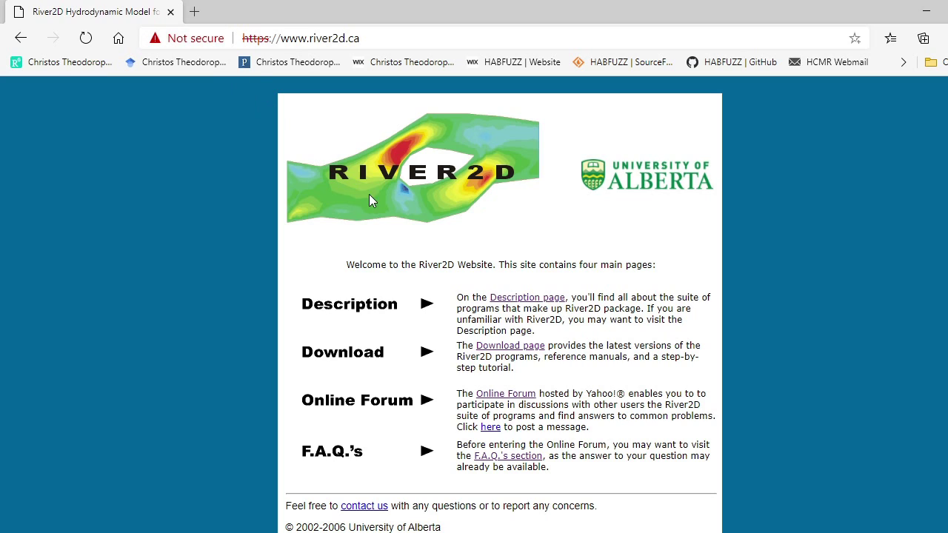
click(499, 354)
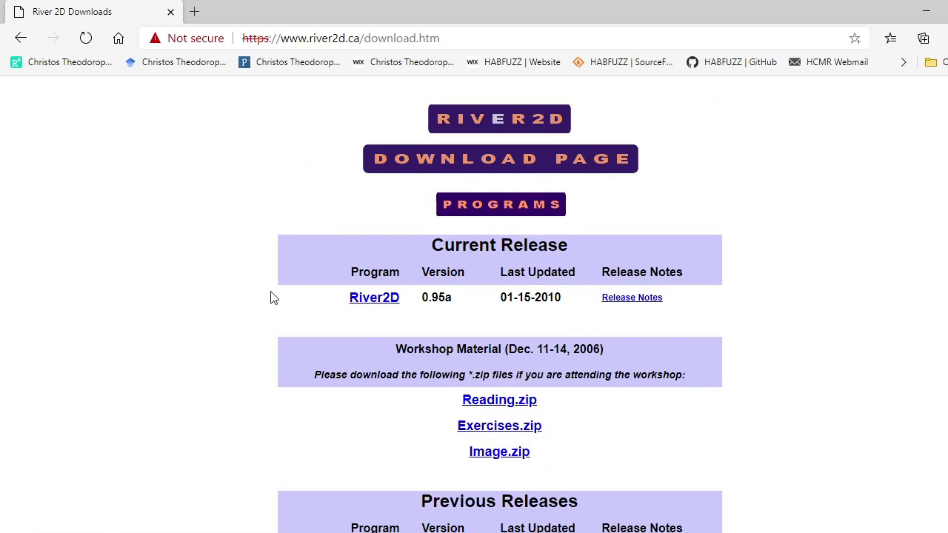
scroll(271, 297, down, 1)
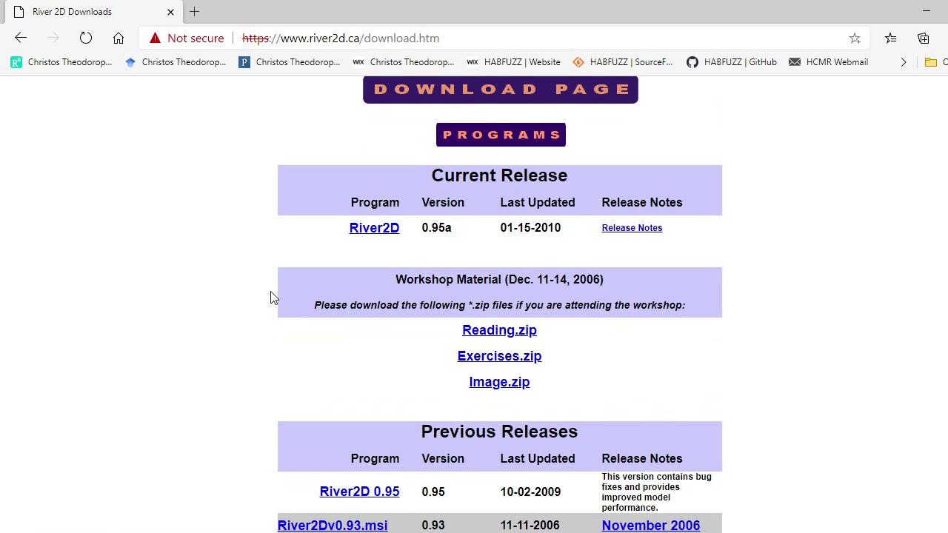
scroll(271, 297, down, 3)
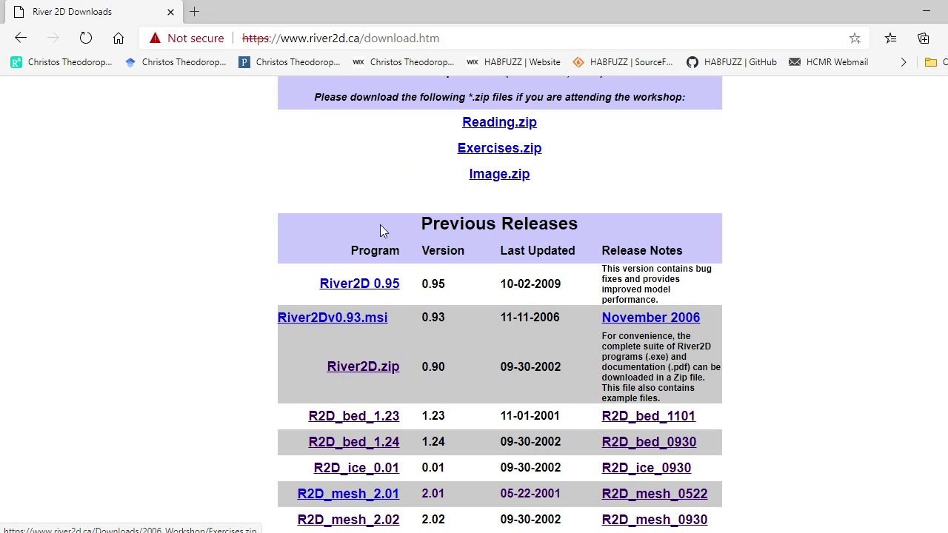
Switch to the Downloads folder in File Explorer and extract River2D_0.90.zip into its own River2D_0.90 folder with 7-Zip.
click(133, 532)
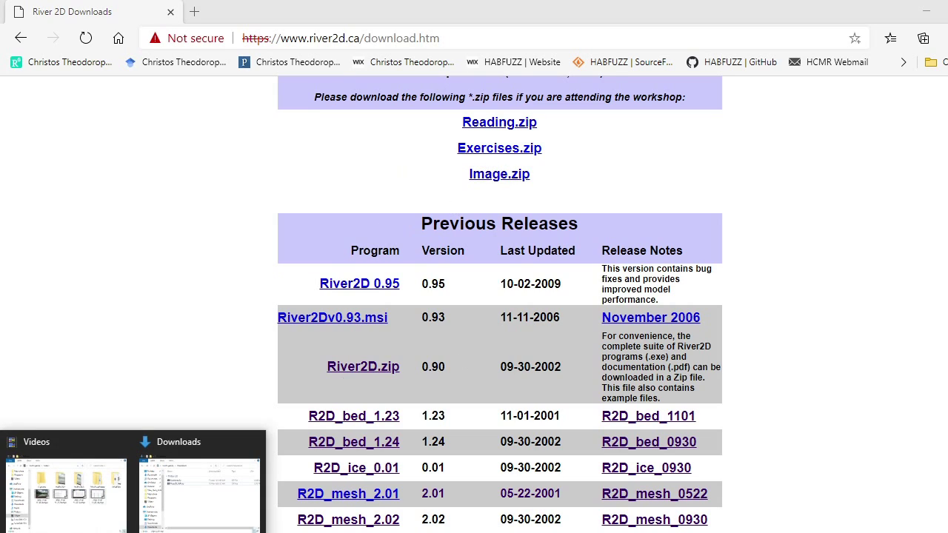
click(206, 471)
click(559, 161)
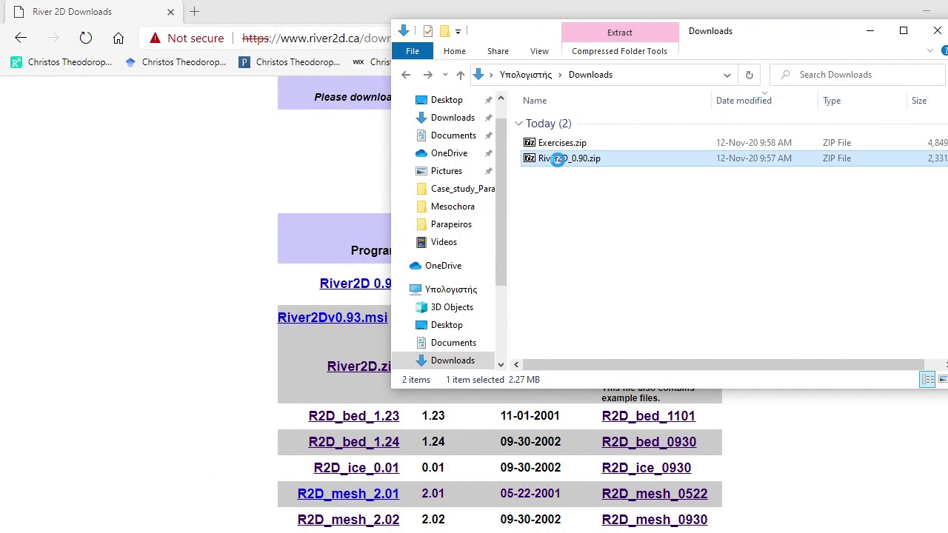
right_click(557, 160)
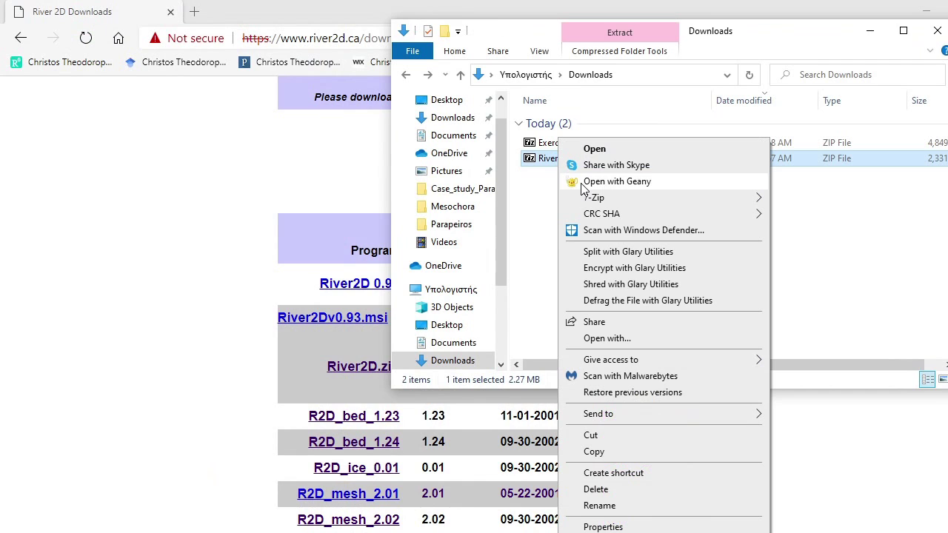
mouse_move(585, 200)
click(378, 264)
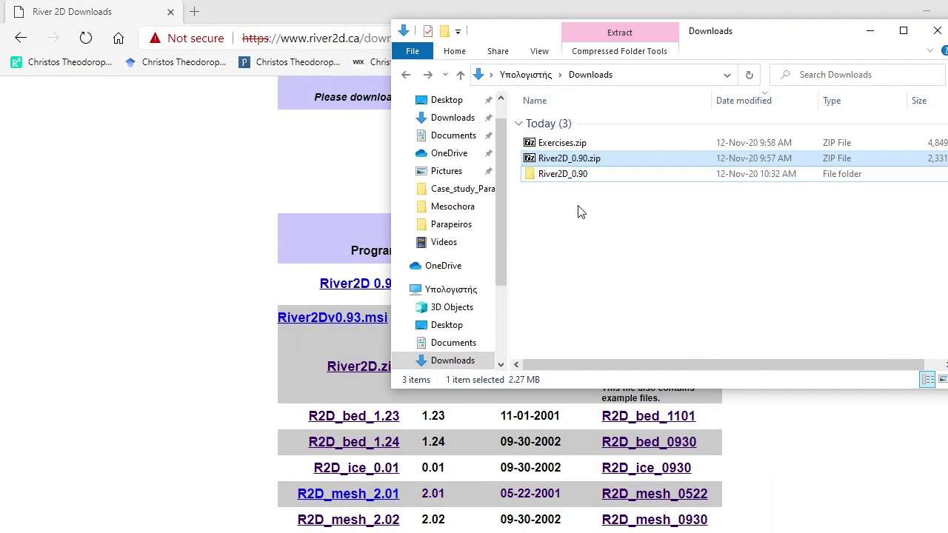
Extract Exercises.zip into its own Exercises folder with 7-Zip.
click(554, 143)
right_click(552, 140)
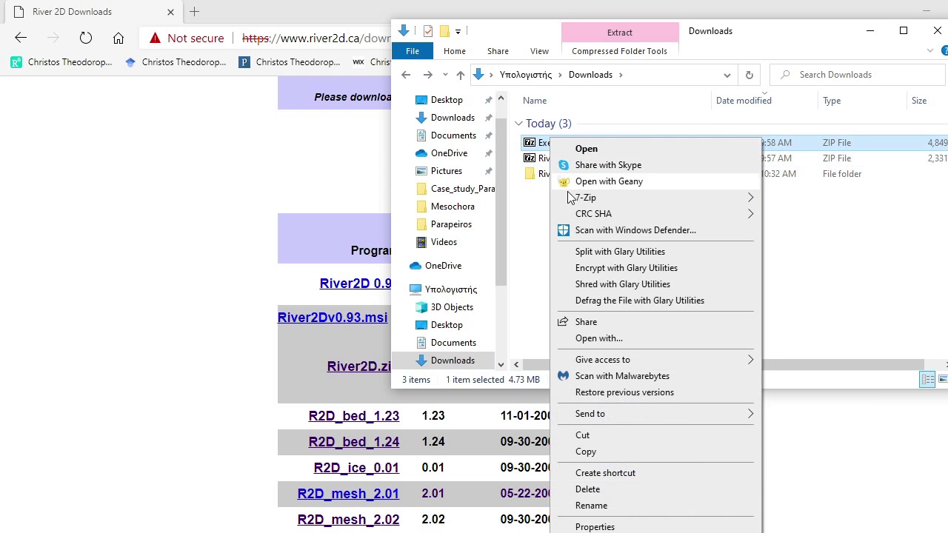
mouse_move(573, 200)
click(374, 264)
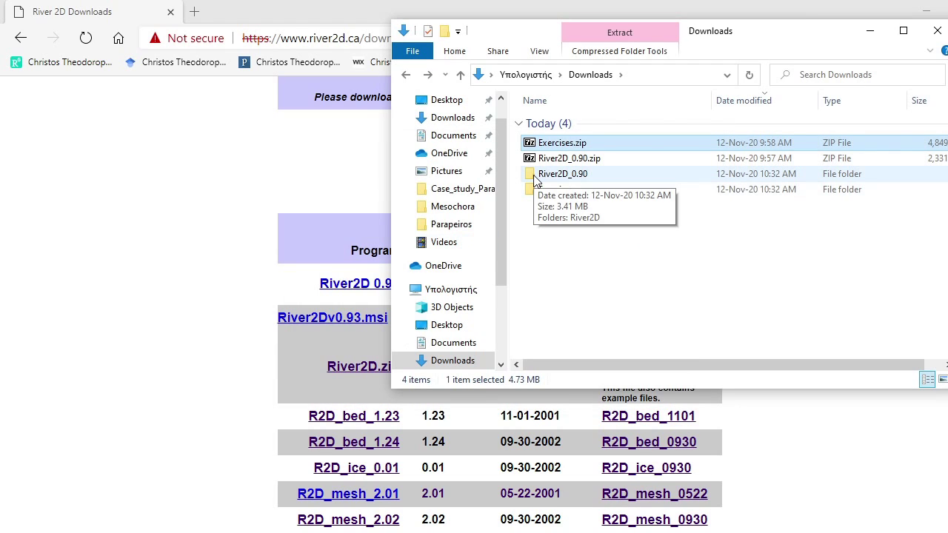
Launch R2D_Bed_1.24.exe from the River2D folder inside River2D_0.90 and maximize its window.
click(534, 177)
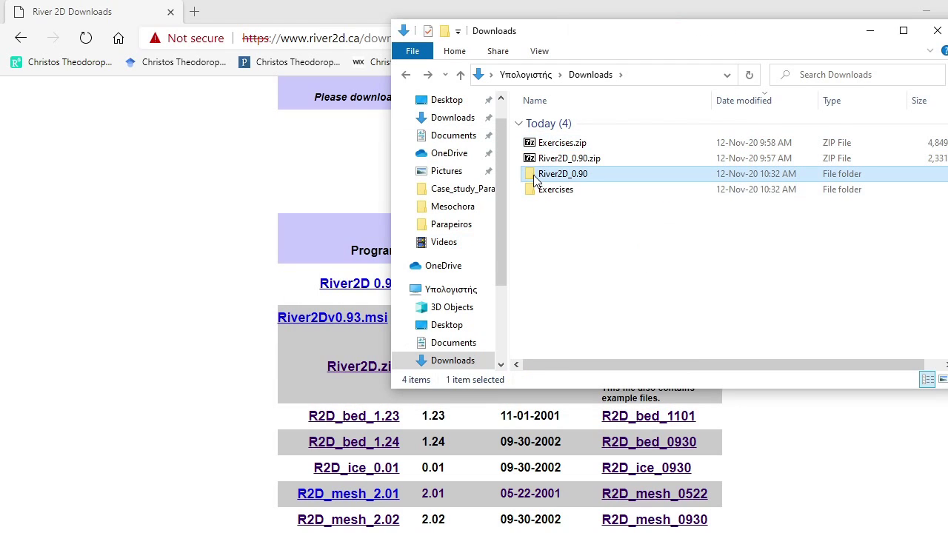
double_click(533, 177)
double_click(538, 124)
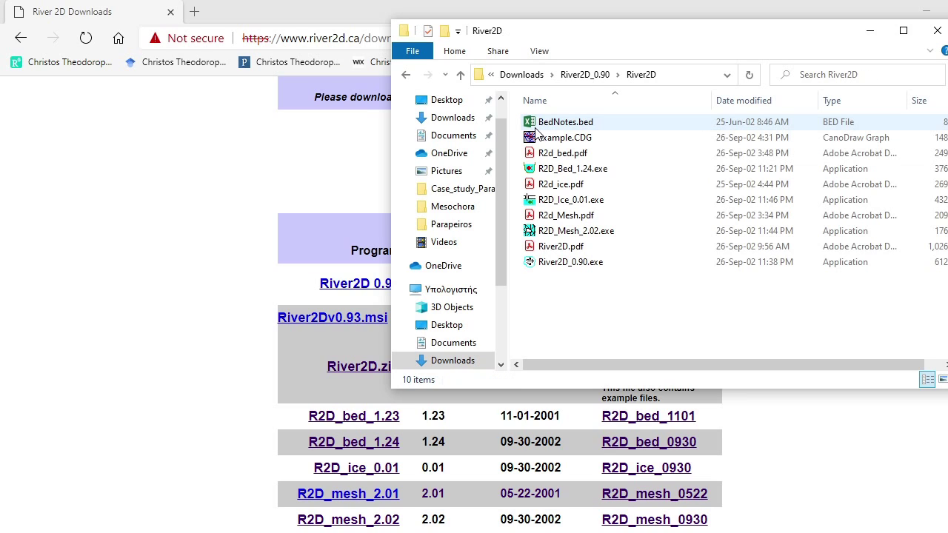
click(543, 298)
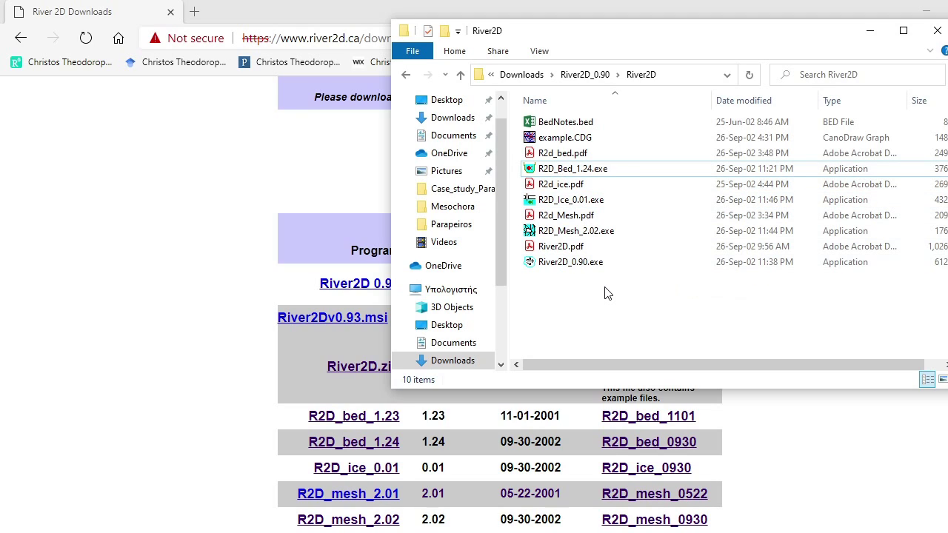
double_click(574, 171)
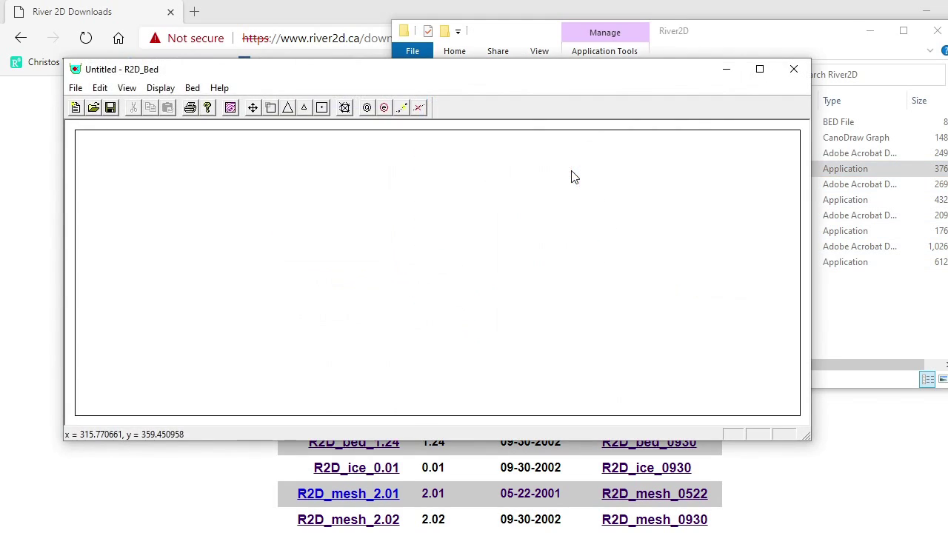
click(760, 71)
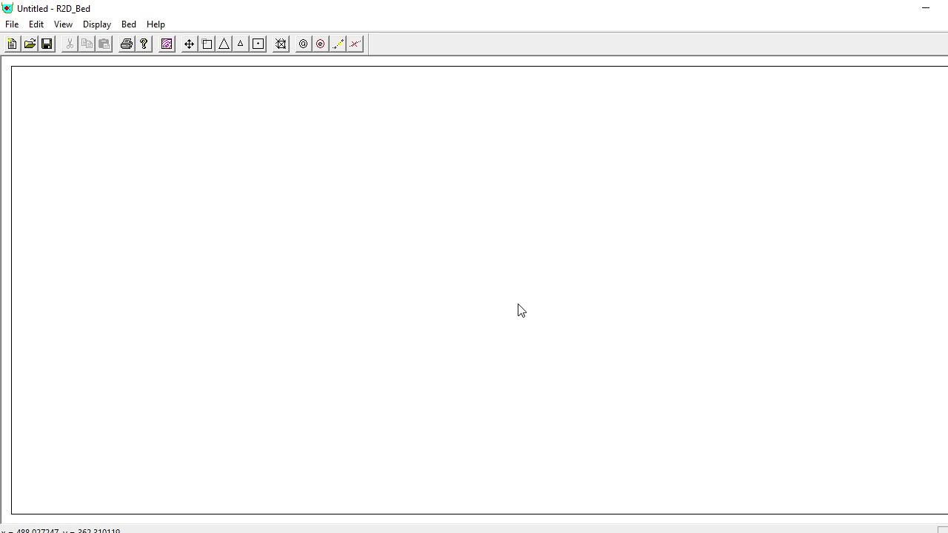
Minimize the open windows, then open parapeiros_topo.bed from the desktop's Case_study_Parapeiros folder in Excel and maximize it.
click(921, 13)
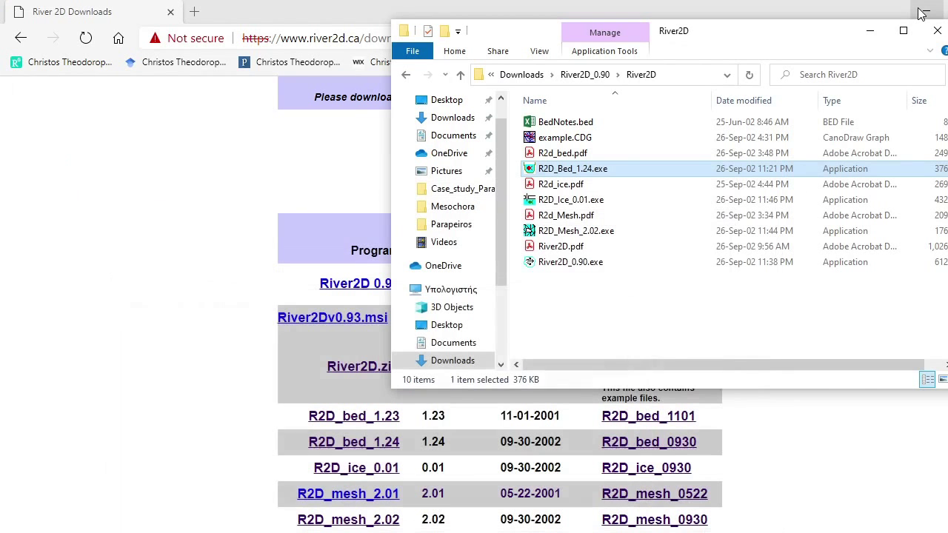
click(871, 33)
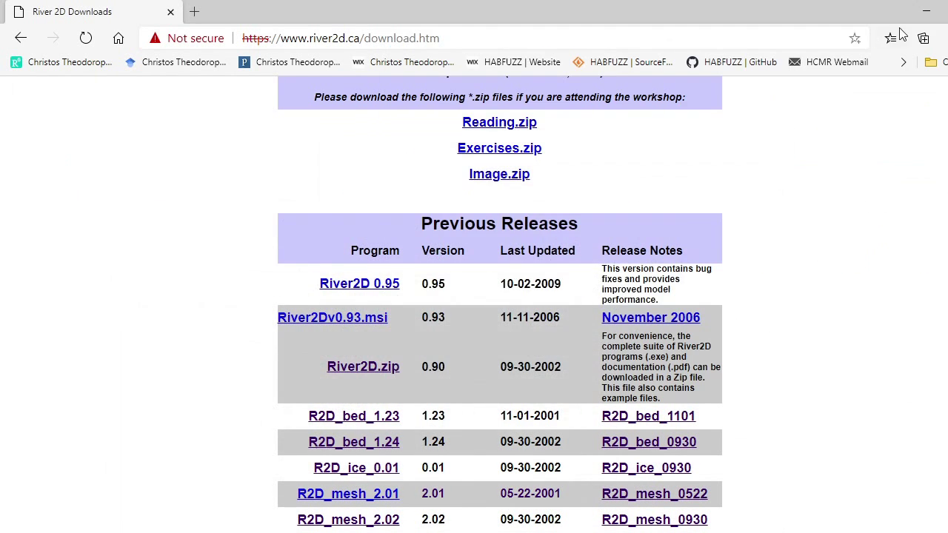
click(926, 12)
click(91, 186)
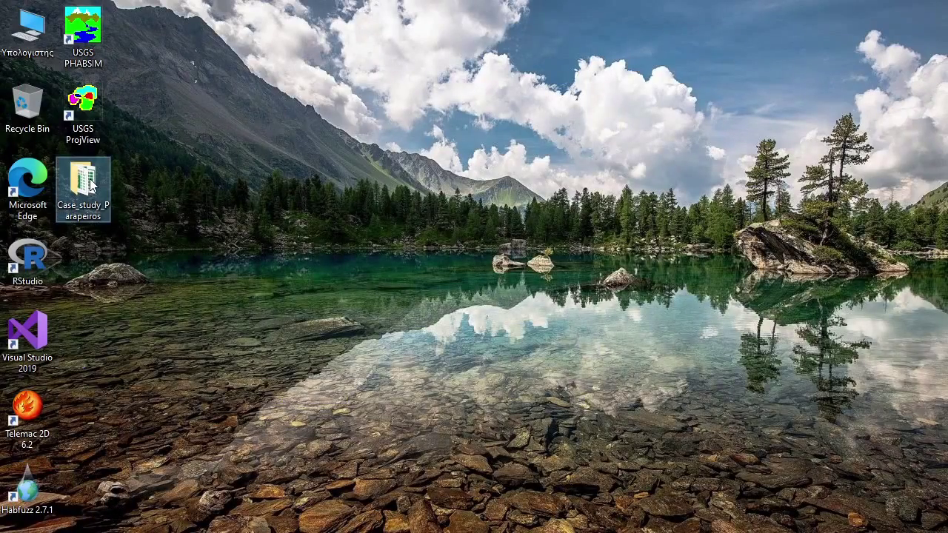
double_click(91, 185)
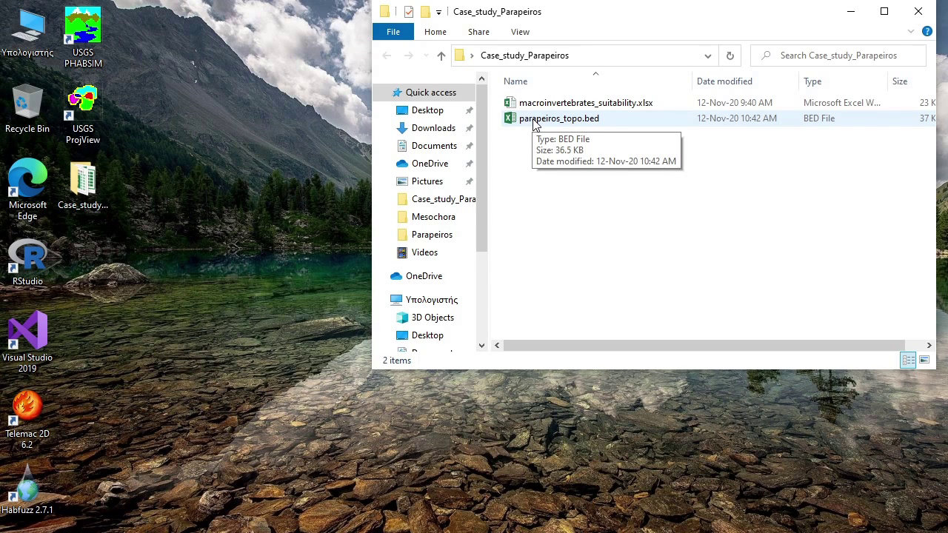
double_click(533, 123)
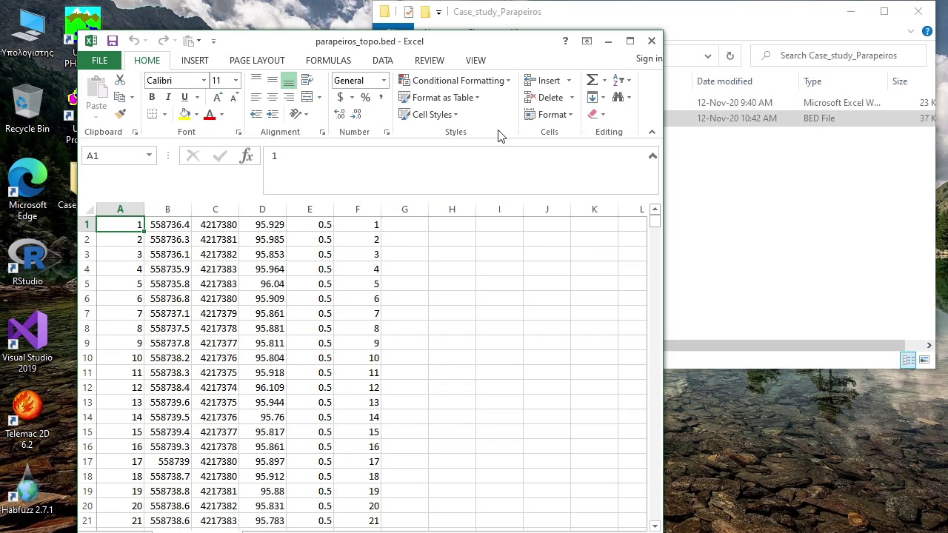
click(630, 41)
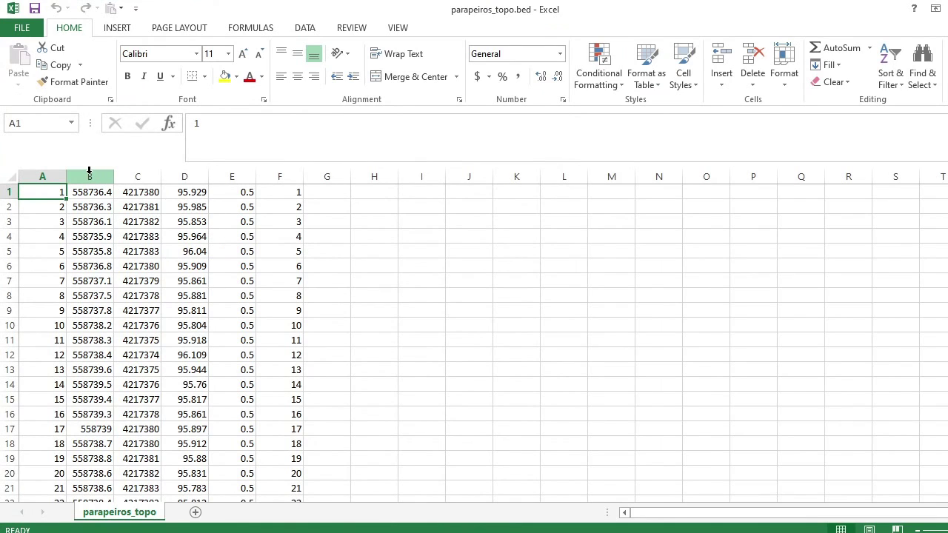
Examine the structure of the bed file: the coordinate and elevation columns B to D, columns A, E and F, and the last rows.
drag(90, 171, 188, 177)
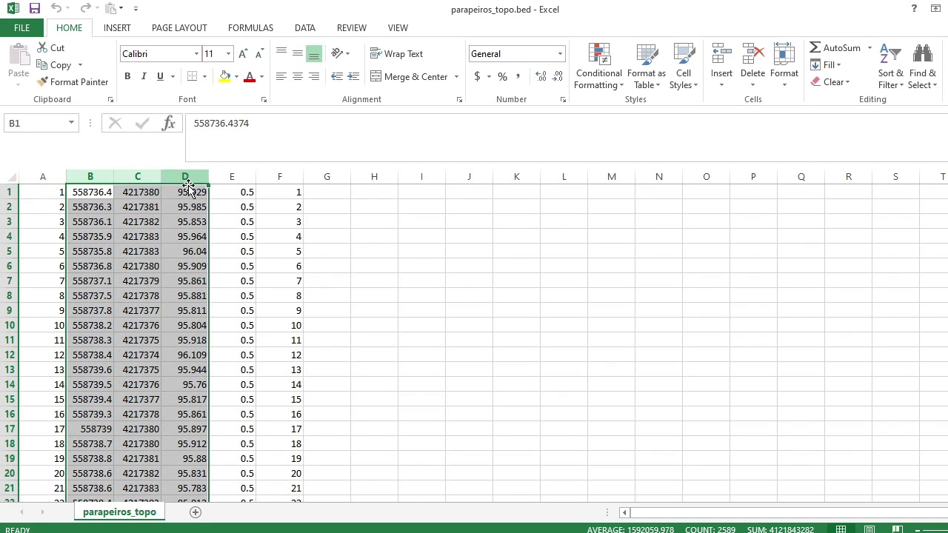
click(90, 175)
click(144, 173)
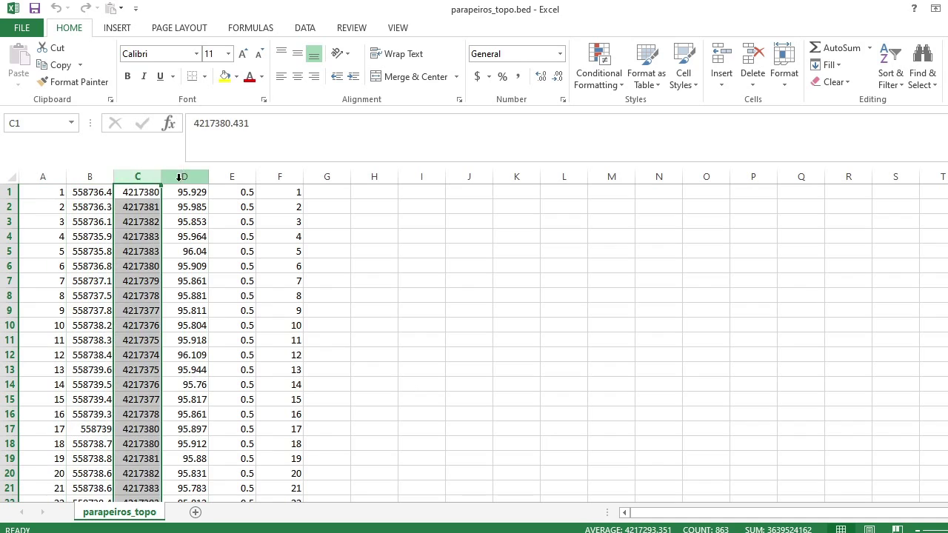
click(180, 174)
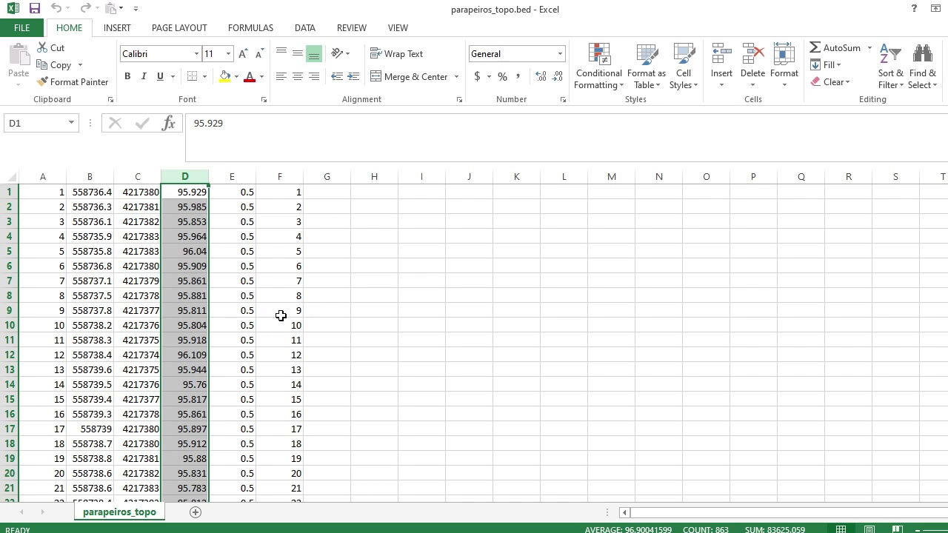
click(46, 176)
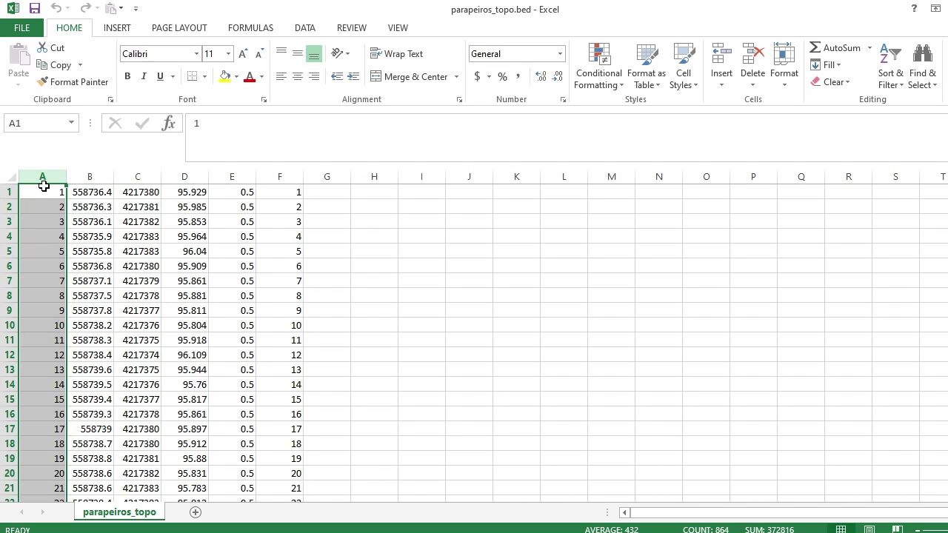
click(235, 176)
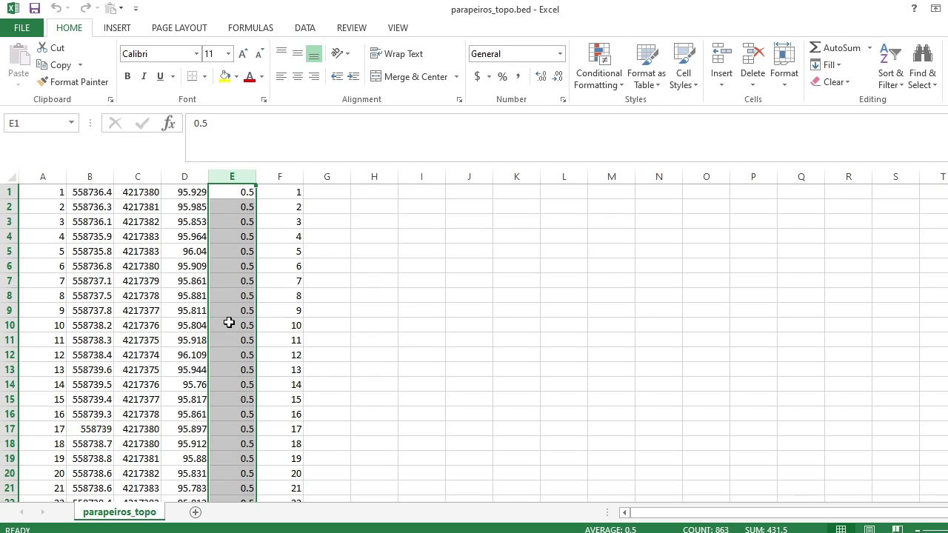
click(280, 171)
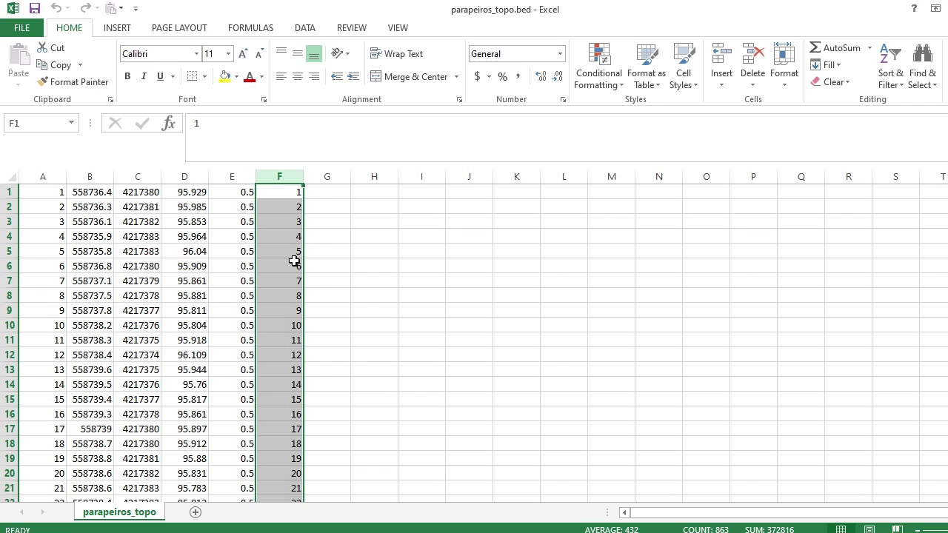
click(294, 190)
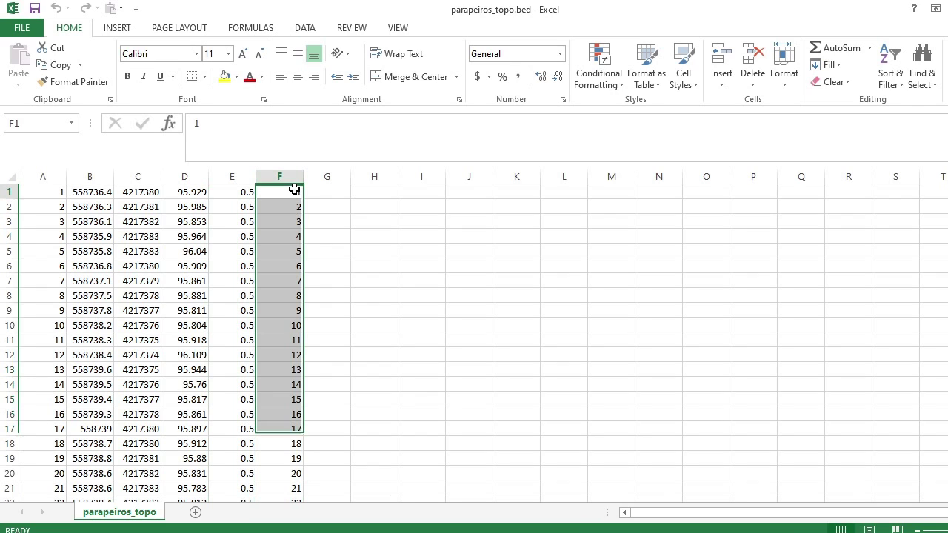
click(299, 211)
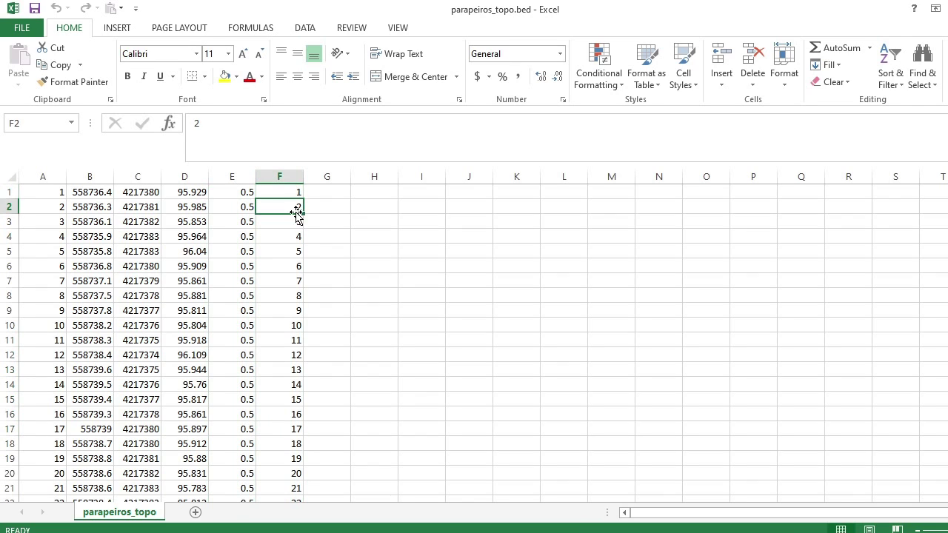
click(297, 221)
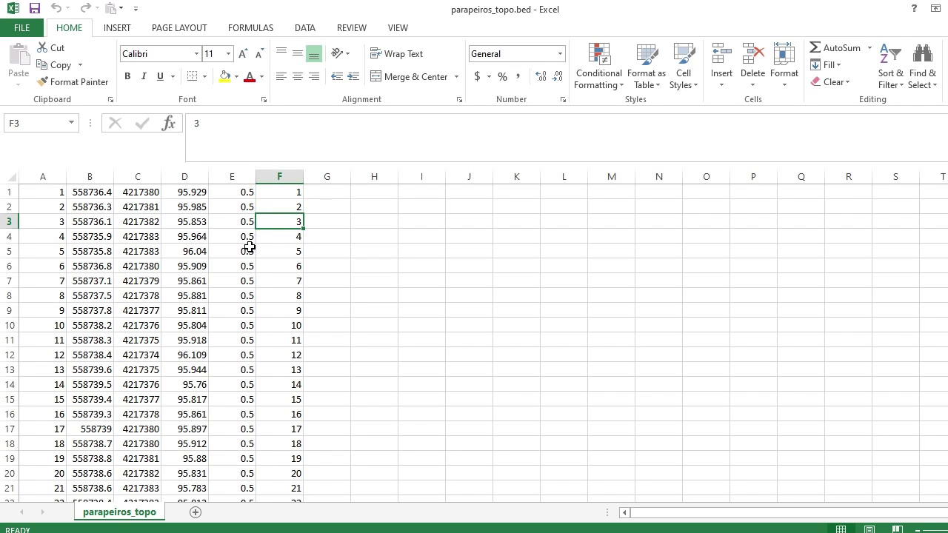
scroll(474, 341, down, 20)
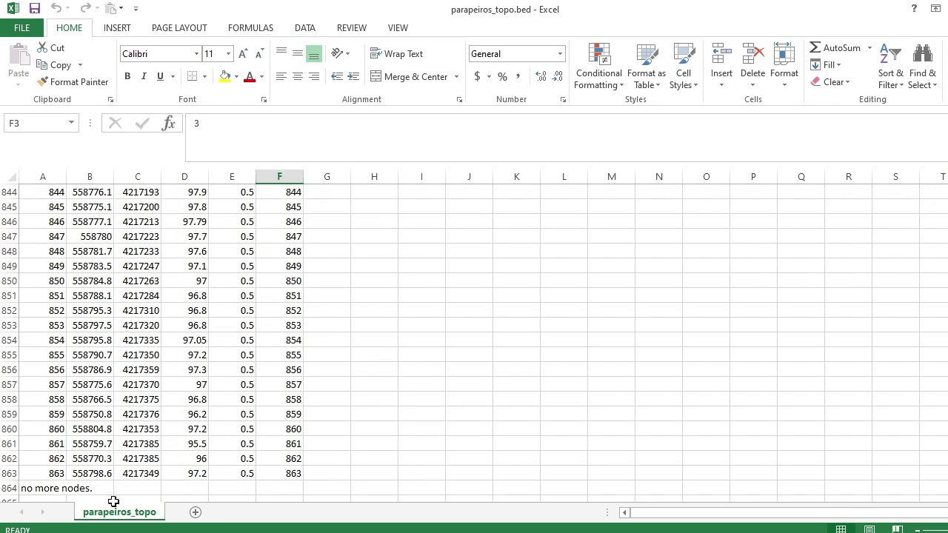
Check the end-of-nodes line of the bed file, close Excel, and open parapeiros_topo.bed in R2D_Bed.
click(31, 489)
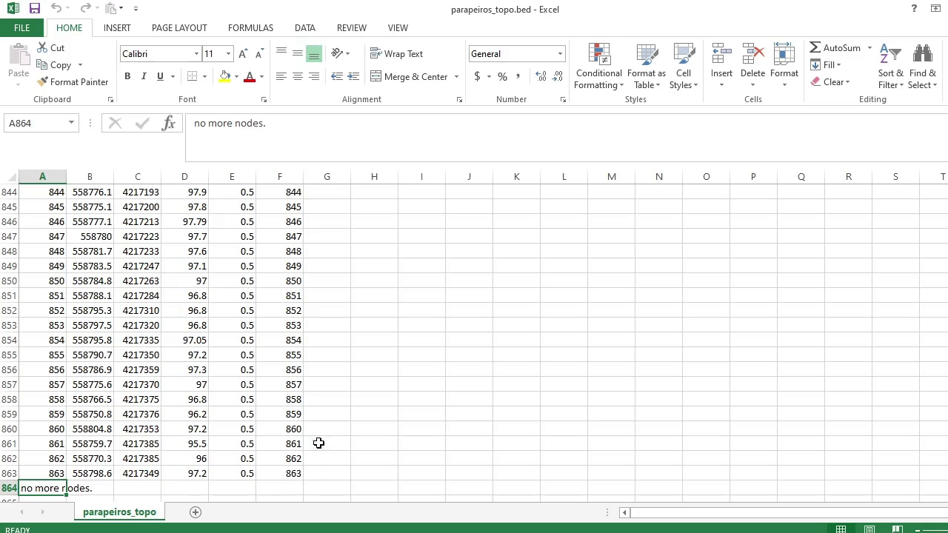
key(alt+F4)
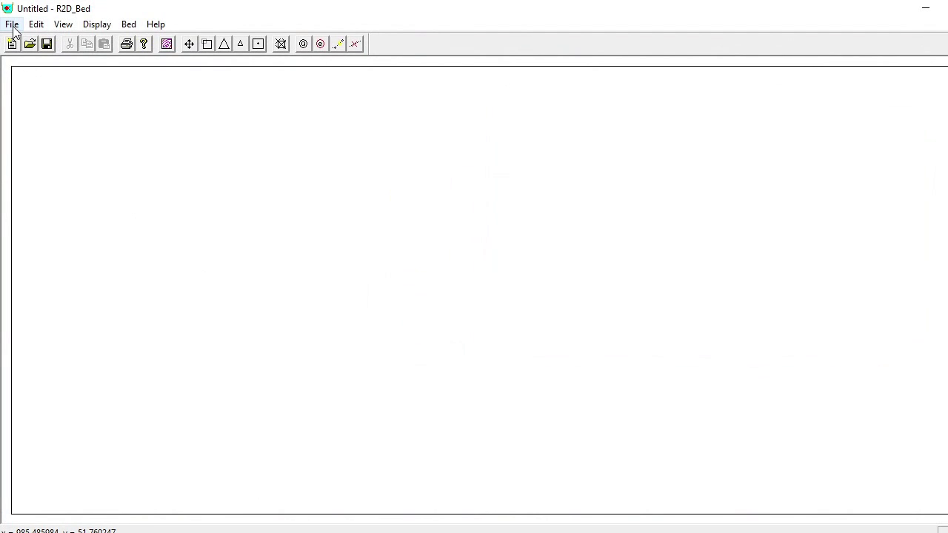
click(12, 24)
click(20, 59)
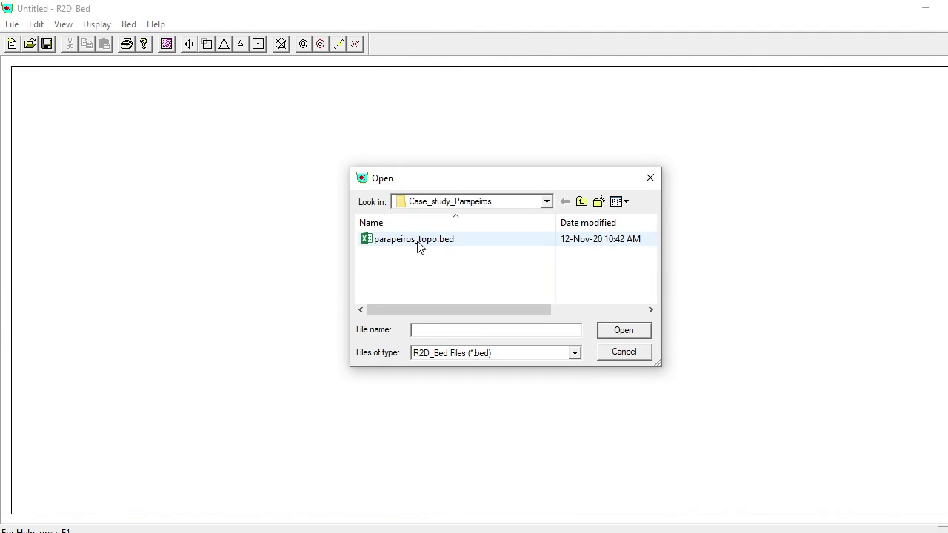
click(380, 245)
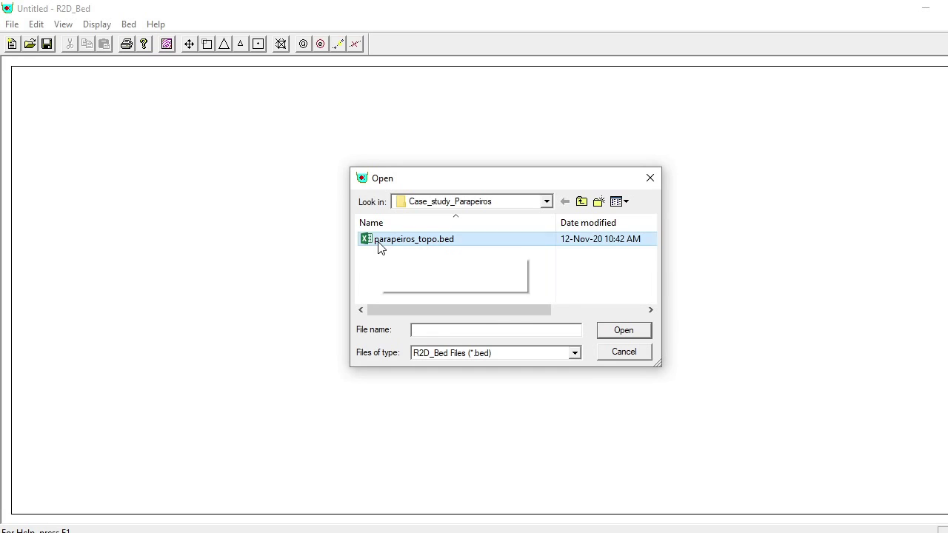
click(622, 331)
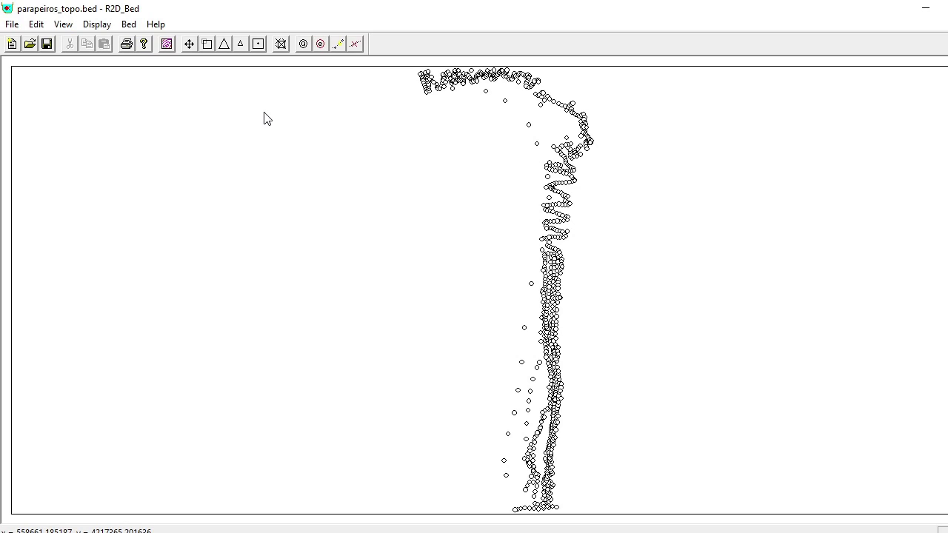
Start a counterclockwise exterior boundary loop at the southeast corner node and trace it north along the outermost east-bank nodes.
click(129, 25)
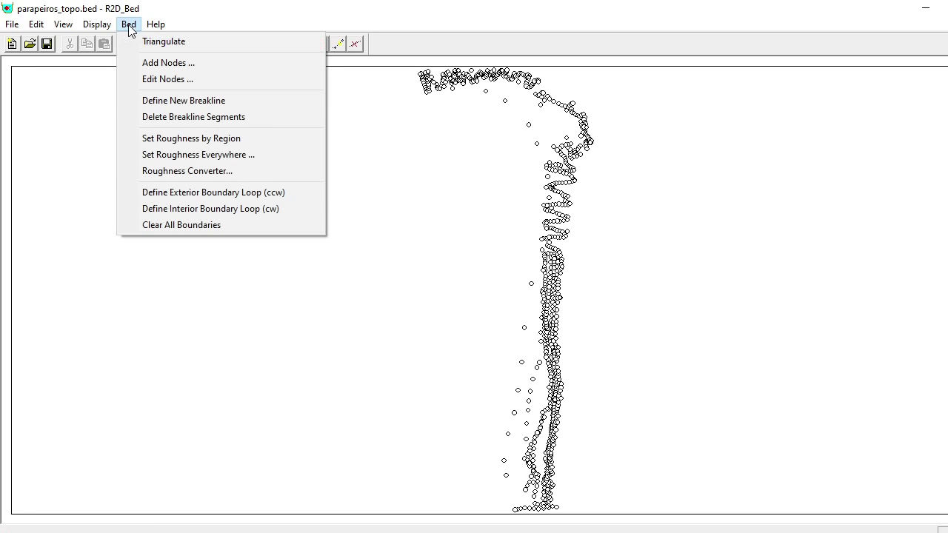
click(151, 193)
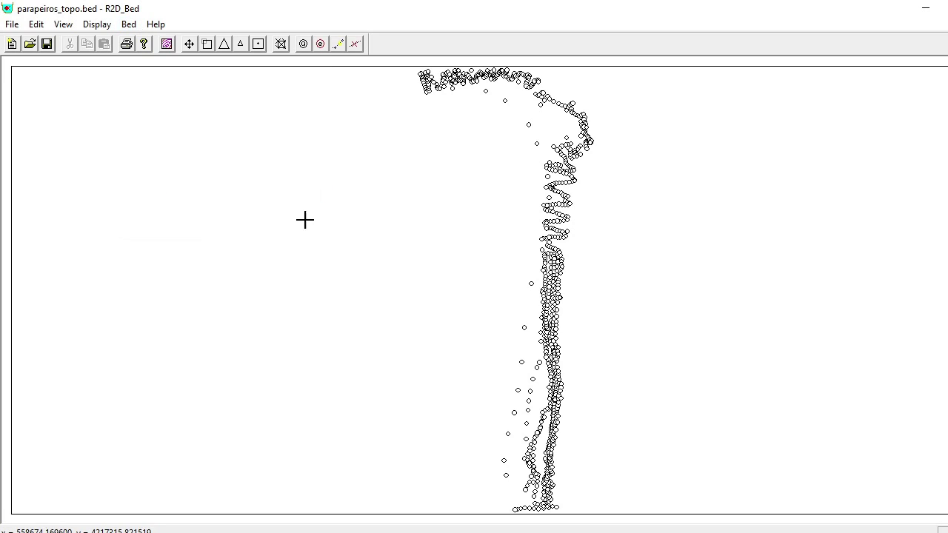
click(558, 507)
click(561, 400)
click(561, 296)
click(568, 230)
click(575, 181)
Continue the exterior boundary along the outer edge of the northern bend, around its west end, and back along the inner edge.
click(207, 46)
drag(616, 135, 390, 60)
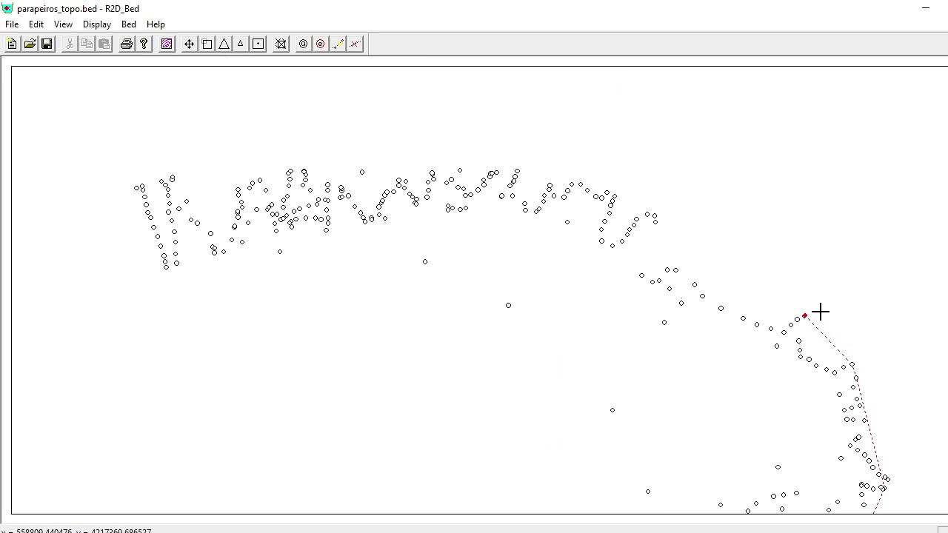
click(655, 215)
click(615, 194)
click(581, 182)
click(516, 173)
click(172, 178)
click(279, 252)
click(508, 305)
click(612, 410)
click(648, 491)
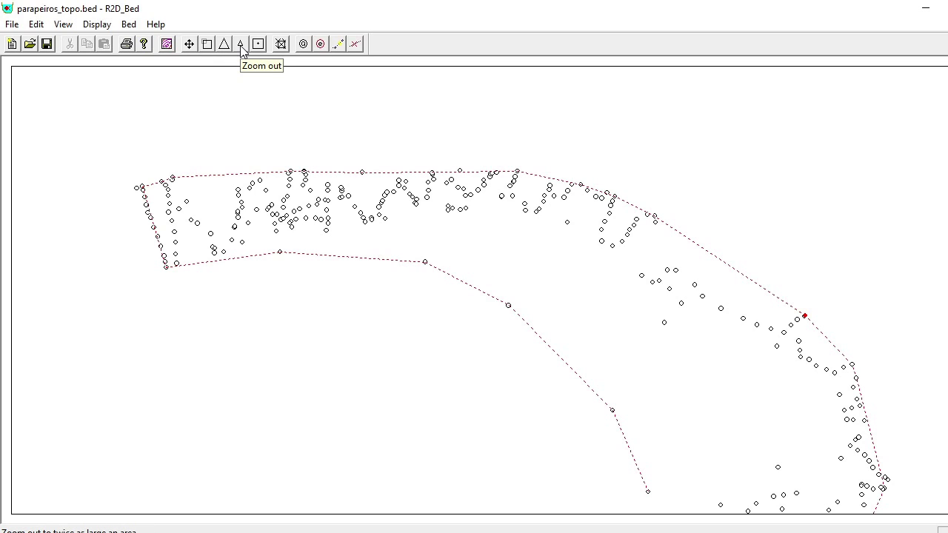
Extend the exterior boundary south along the outermost west-bank nodes of the long straight reach.
click(189, 44)
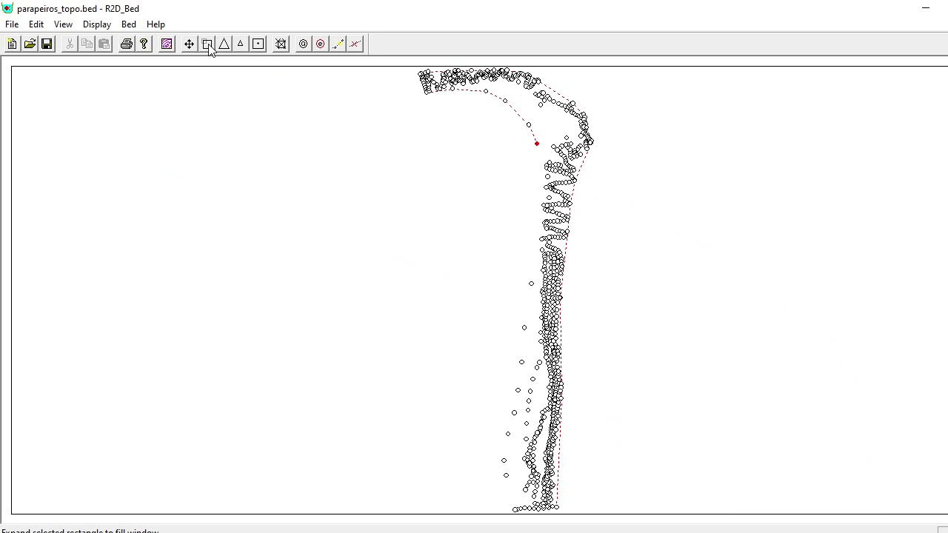
click(531, 284)
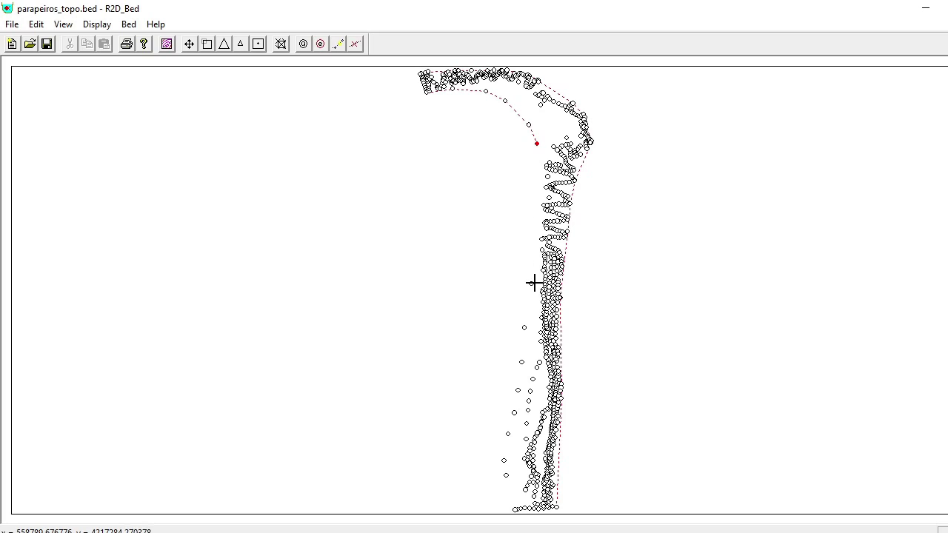
click(524, 327)
click(522, 361)
click(518, 389)
click(514, 412)
click(508, 434)
click(504, 460)
click(505, 475)
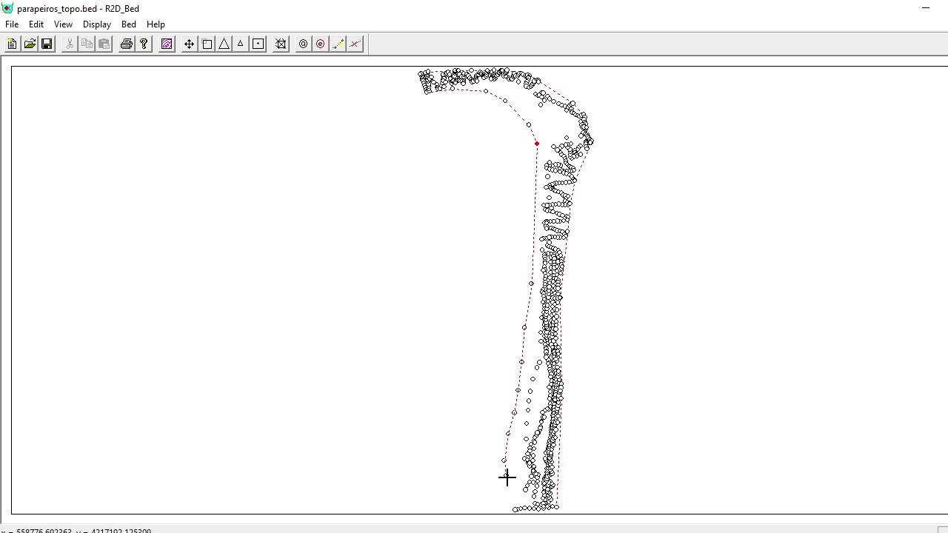
Add the southwest corner node to the exterior boundary, close the loop, and show the whole bed.
click(208, 44)
drag(457, 444, 598, 526)
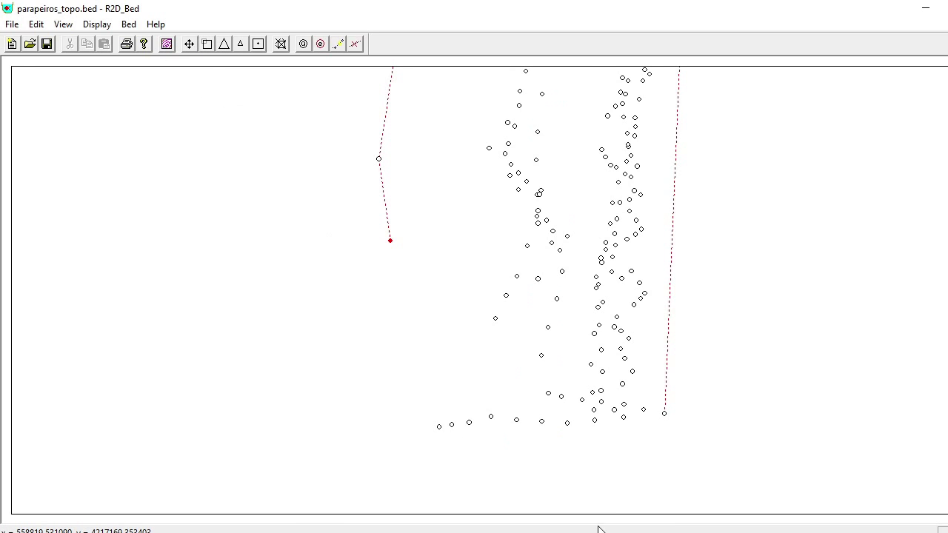
click(438, 427)
click(189, 43)
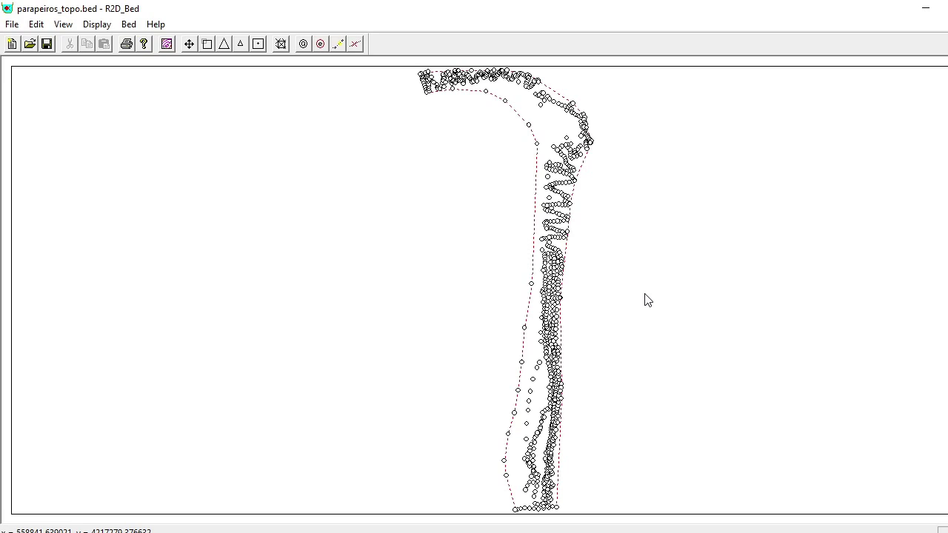
Calculate the roughness height ks with the Roughness Converter for a hydraulic radius of 0.3 m and Manning's n of 0.06.
click(129, 25)
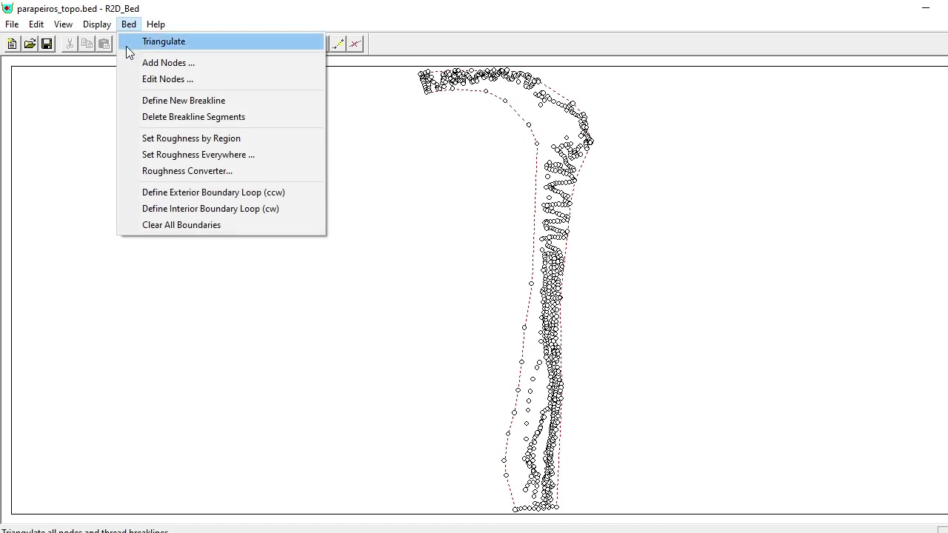
click(156, 171)
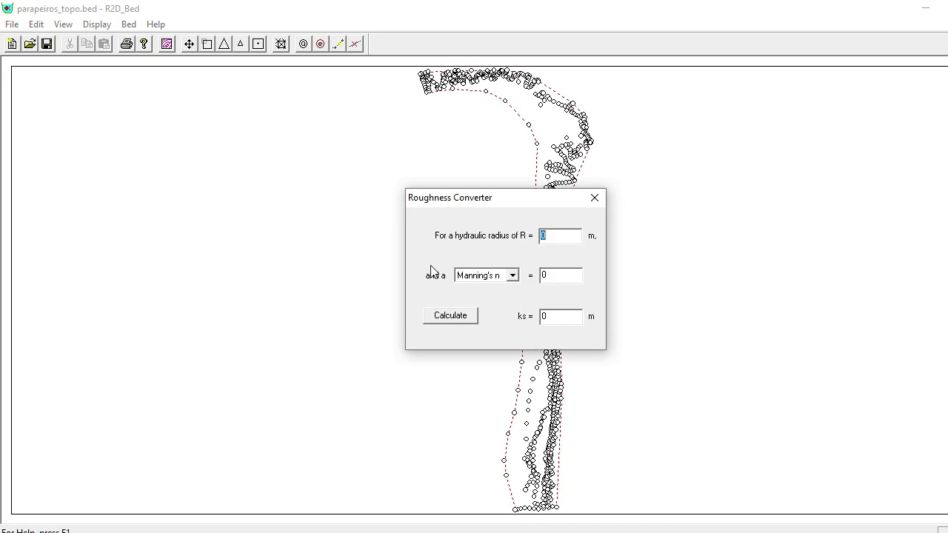
click(574, 241)
text(.3)
click(556, 280)
text(.06)
click(441, 319)
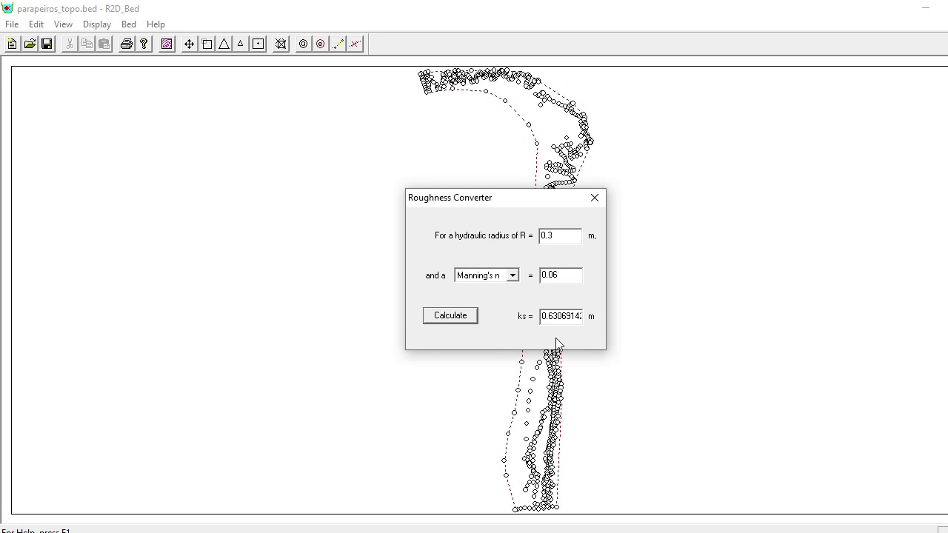
Recalculate ks for a Manning's n of 0.04 and close the Roughness Converter.
click(563, 275)
key(BackSpace)
text(4)
click(443, 314)
click(595, 198)
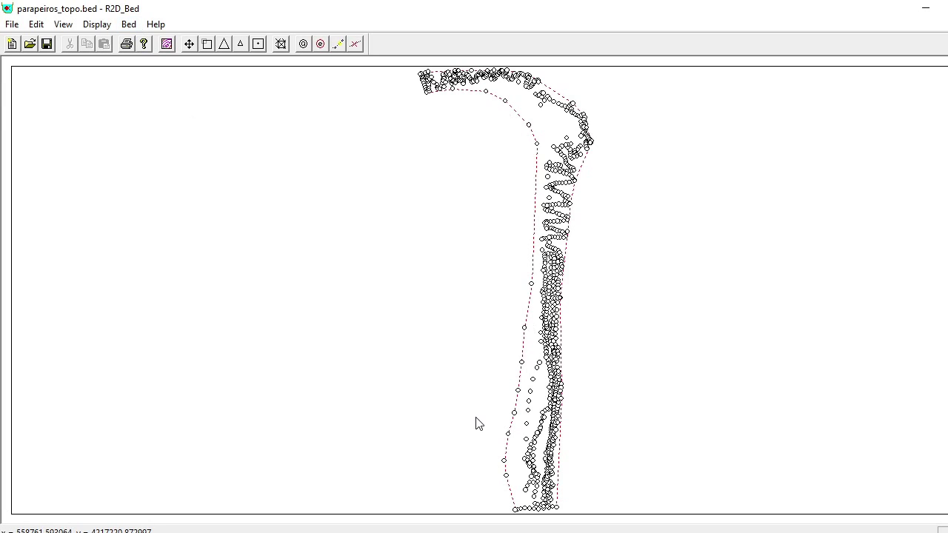
Set the roughness height to 0.63 everywhere on the bed.
click(129, 26)
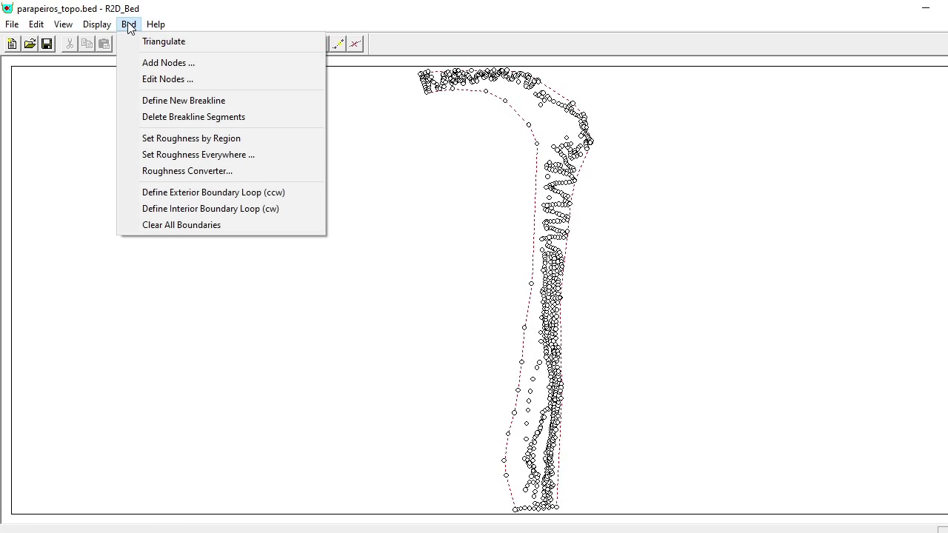
click(178, 156)
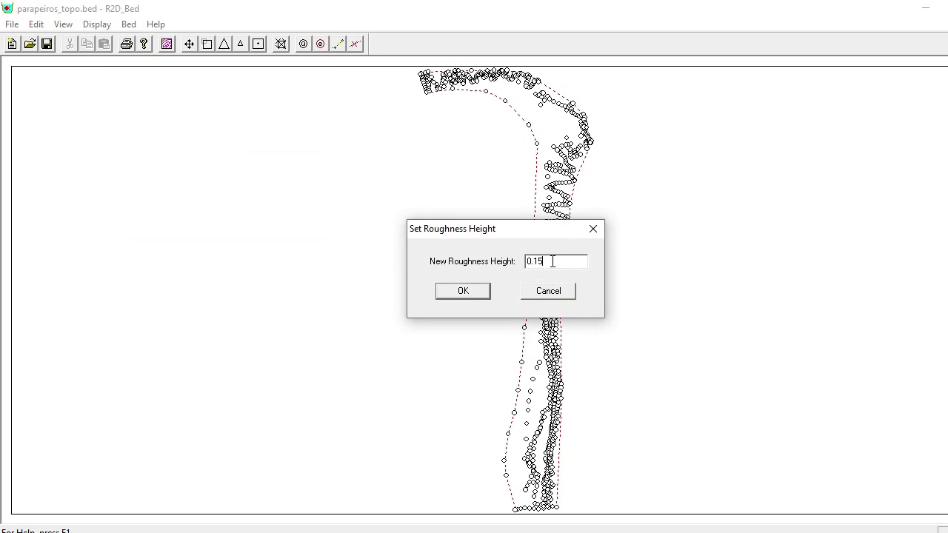
key(BackSpace)
key(BackSpace)
text(63)
click(472, 291)
Set the roughness height to 0.23 within a four-sided region drawn across the middle of the straight reach, and save the bed file.
click(128, 24)
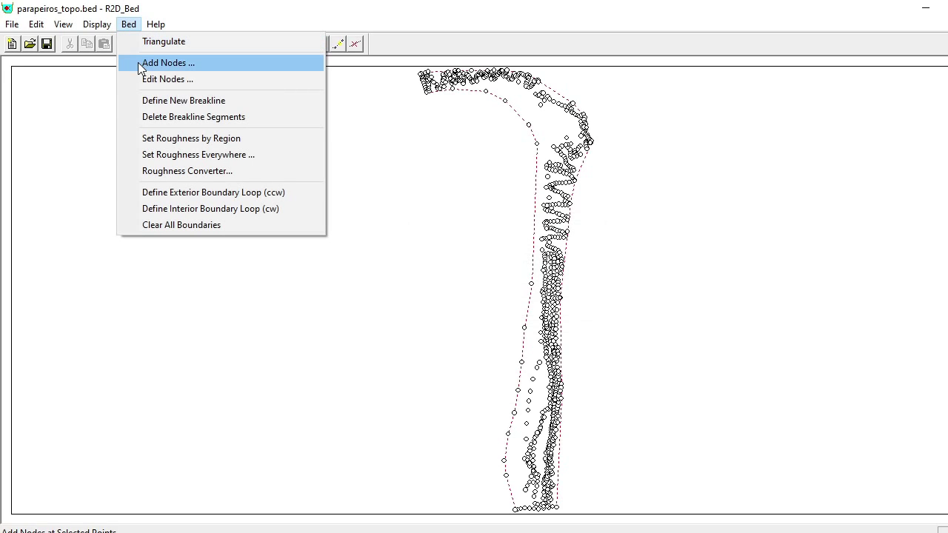
click(143, 142)
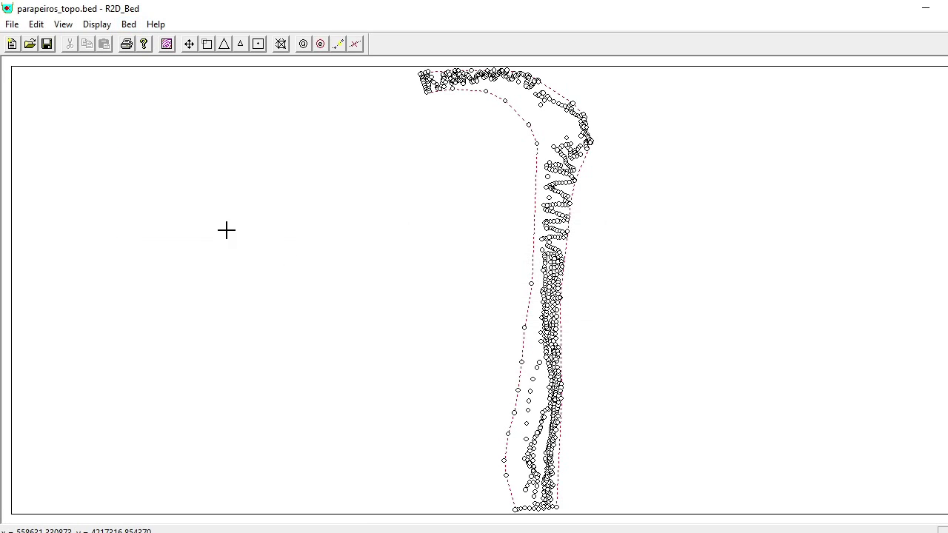
click(589, 372)
click(593, 285)
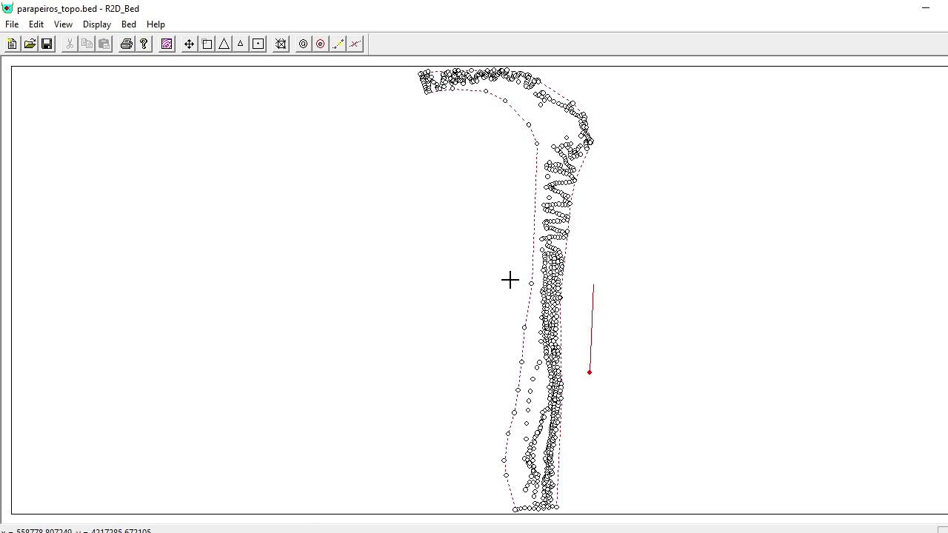
click(501, 280)
click(492, 363)
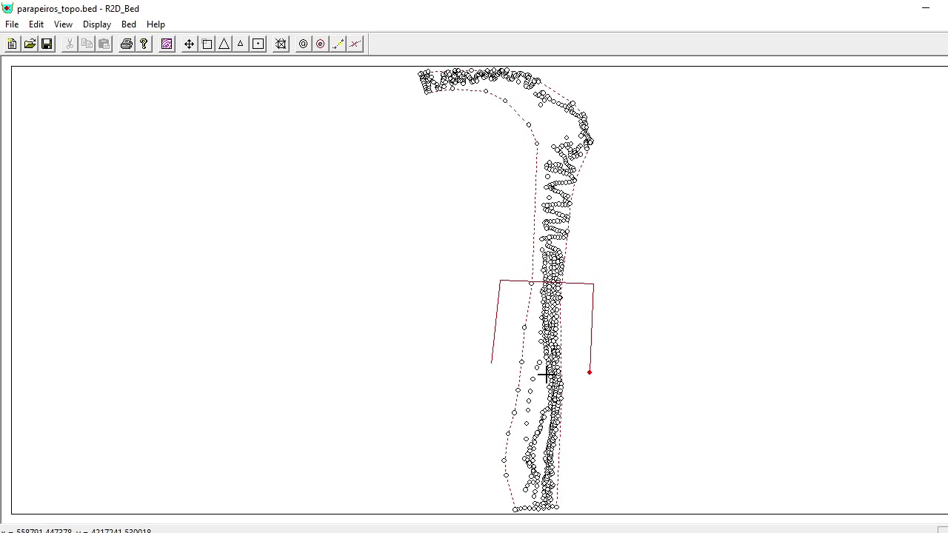
click(589, 373)
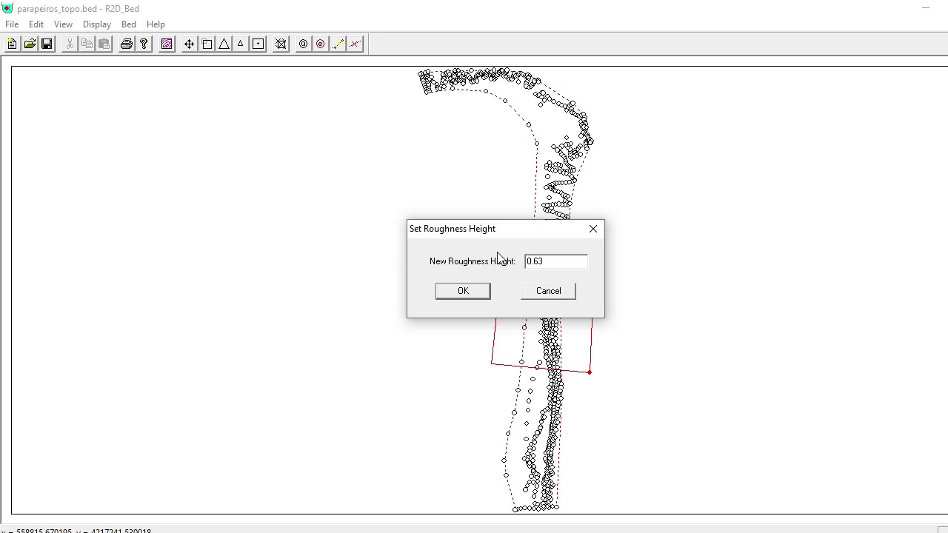
key(BackSpace)
key(BackSpace)
text(23)
click(465, 291)
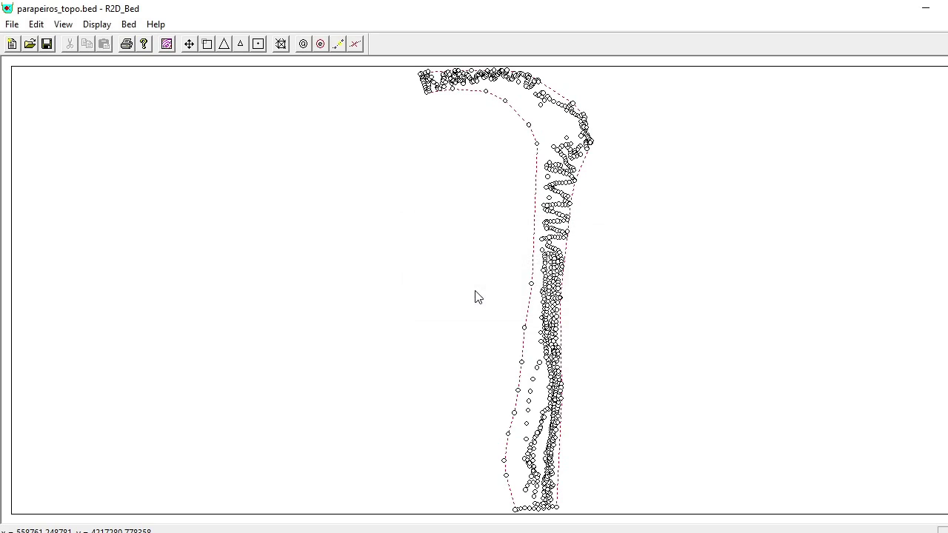
click(45, 46)
Minimize R2D_Bed, launch R2D_Mesh_2.02.exe from the River2D folder, and maximize its window.
click(924, 9)
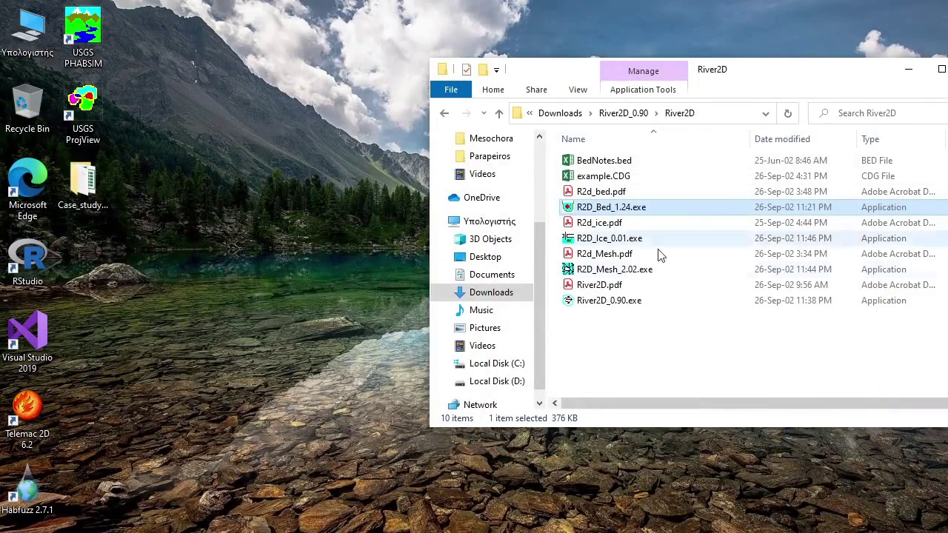
click(612, 272)
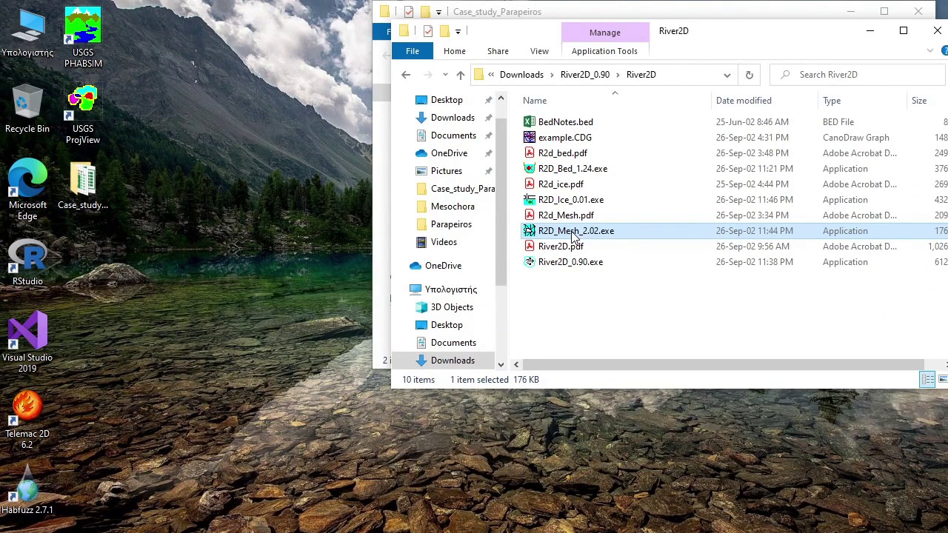
double_click(574, 232)
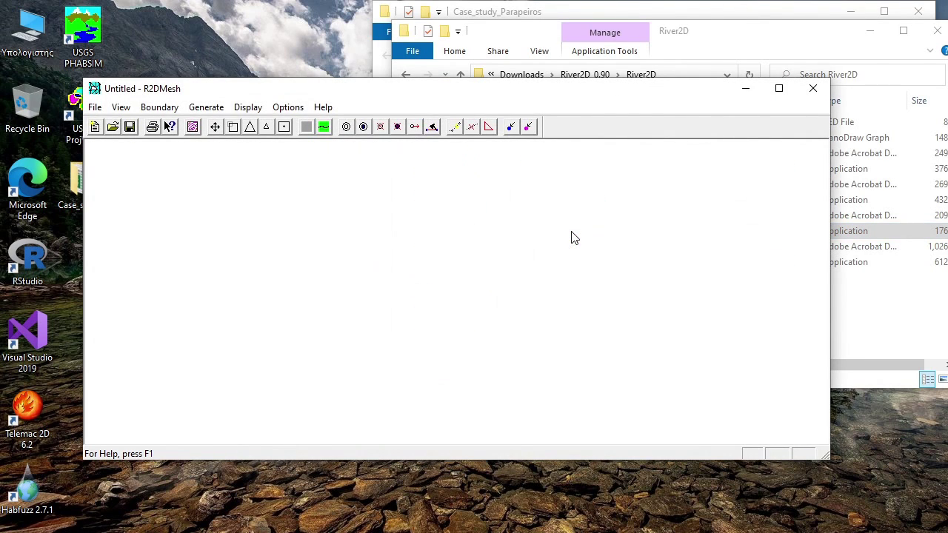
click(786, 90)
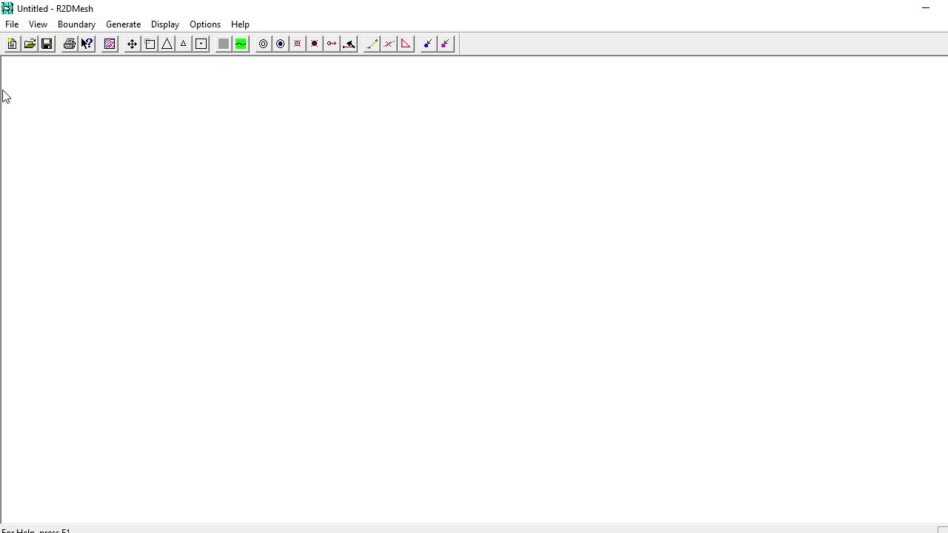
Open the bed file parapeiros_topo.bed from the Case_study_Parapeiros folder in R2DMesh.
click(11, 24)
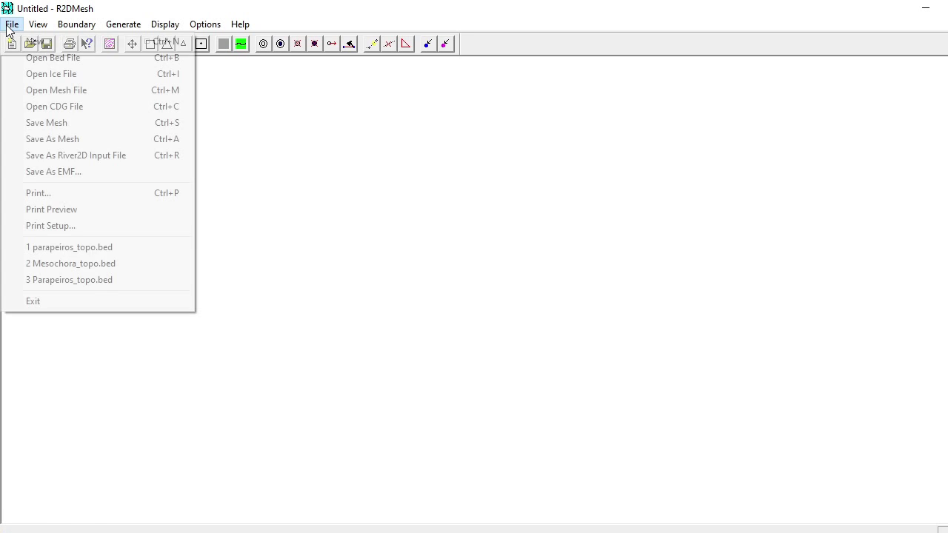
click(22, 59)
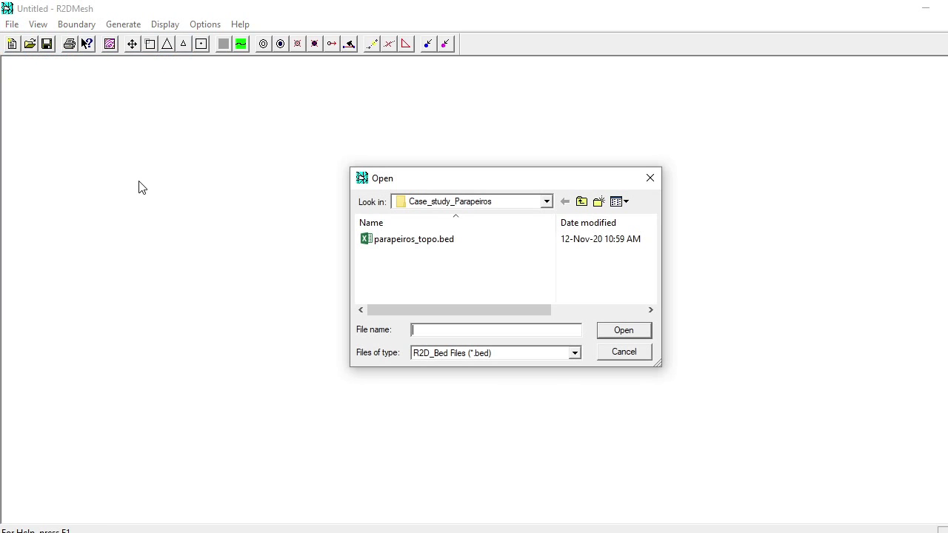
double_click(403, 249)
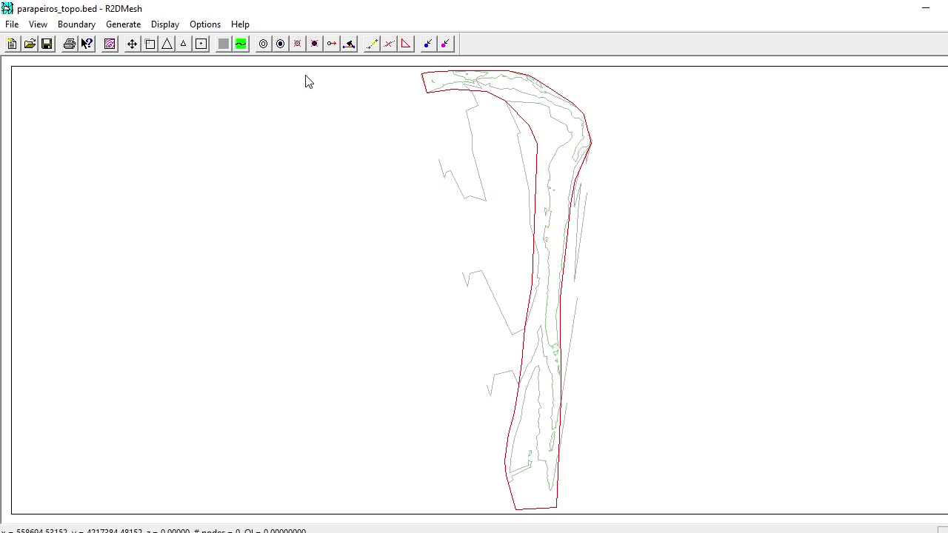
Set the southern end edge of the boundary as inflow by area, with an inflow discharge of 1.
click(79, 25)
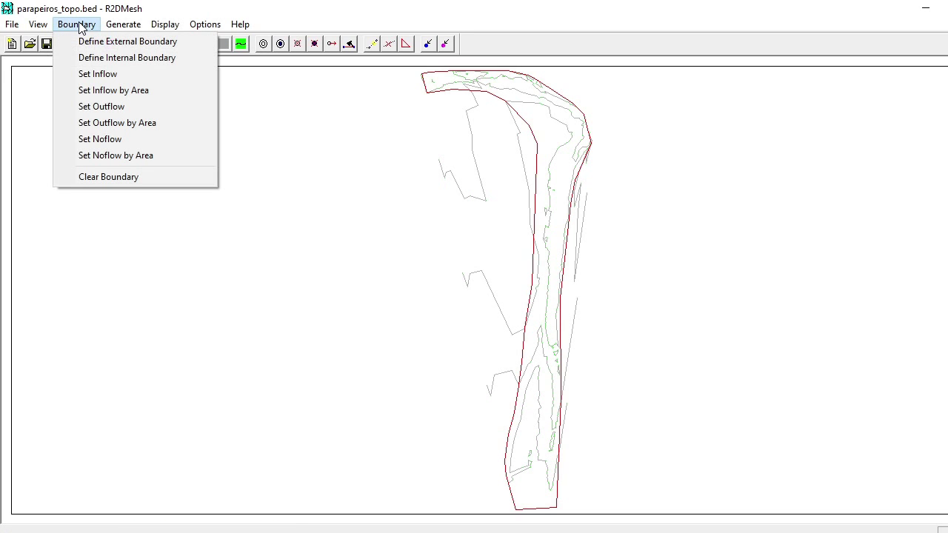
click(83, 90)
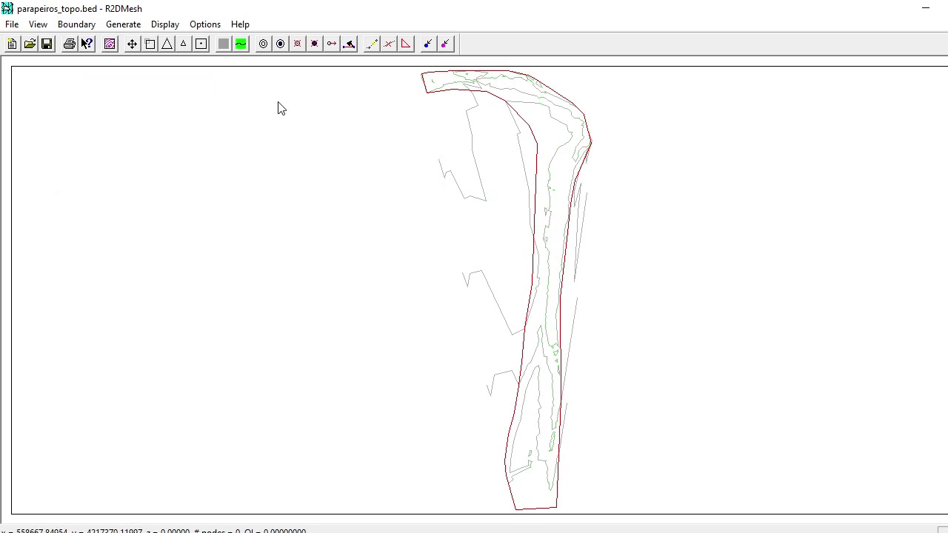
click(152, 47)
drag(482, 482, 595, 522)
click(72, 25)
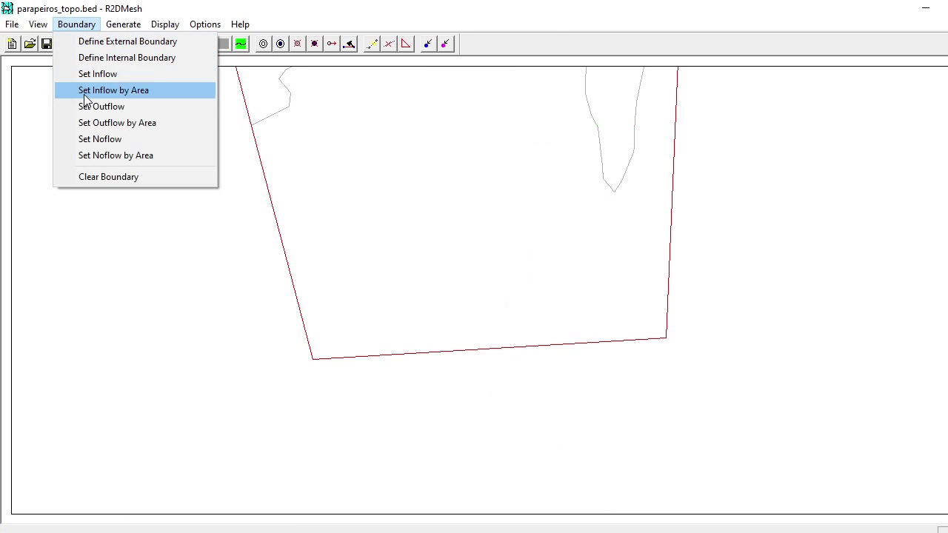
click(86, 95)
drag(275, 314, 700, 370)
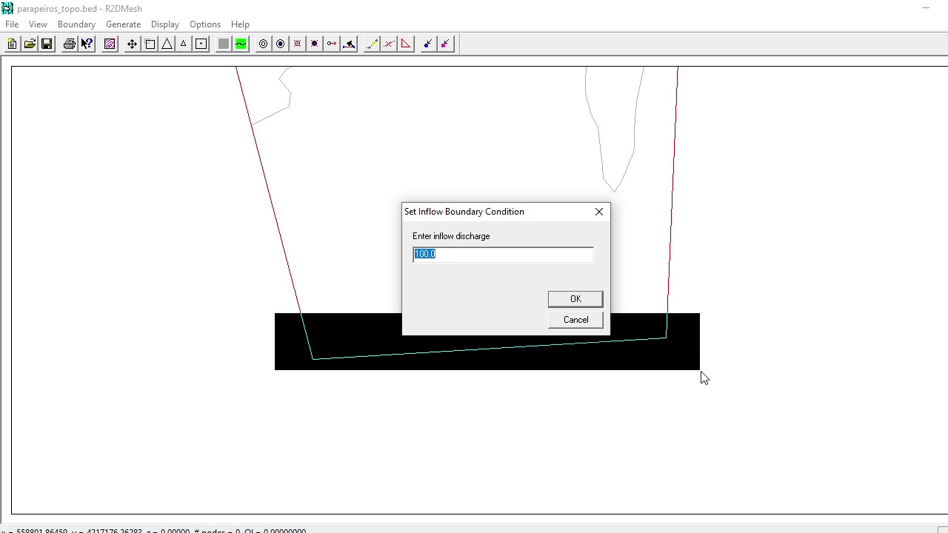
text(1)
click(575, 300)
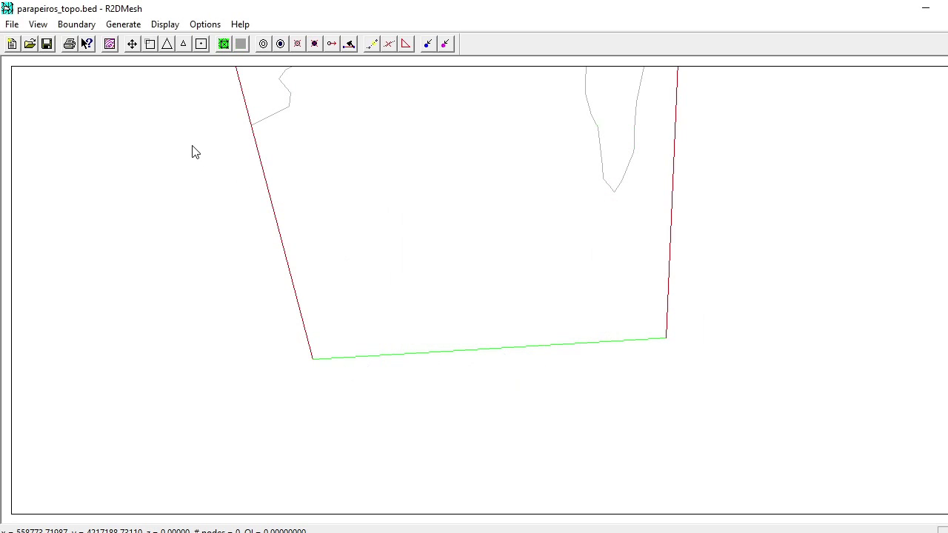
Set the northwestern end of the boundary as outflow by area, with a water surface elevation of 96.1.
click(130, 45)
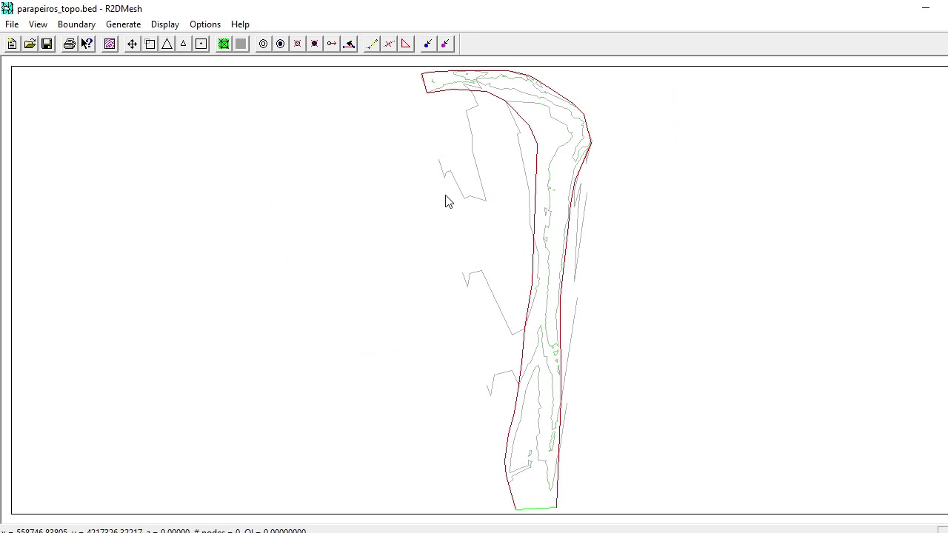
click(150, 44)
drag(444, 103, 402, 62)
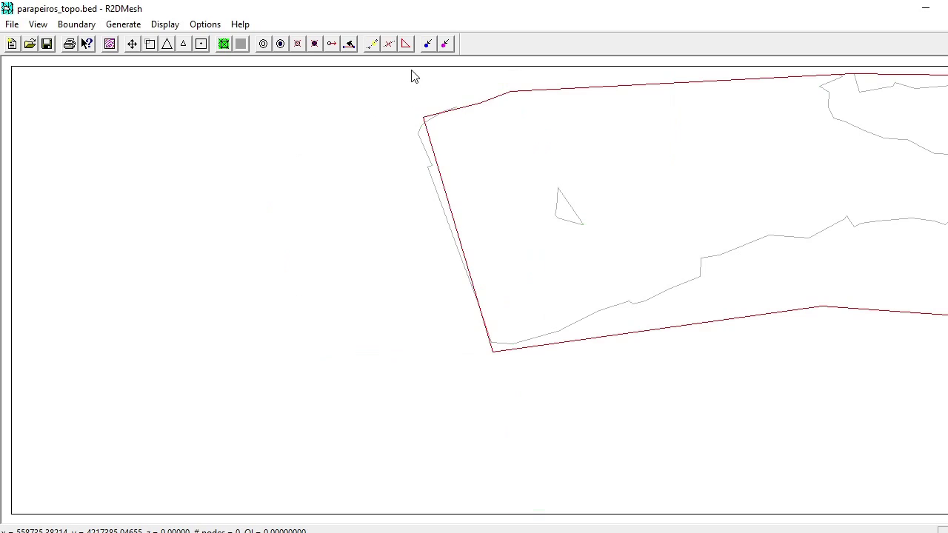
click(77, 27)
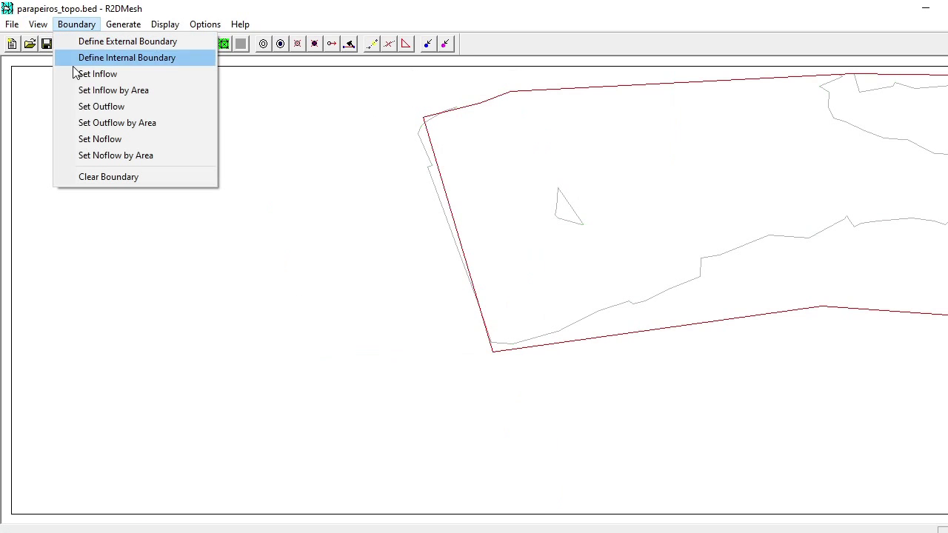
click(82, 125)
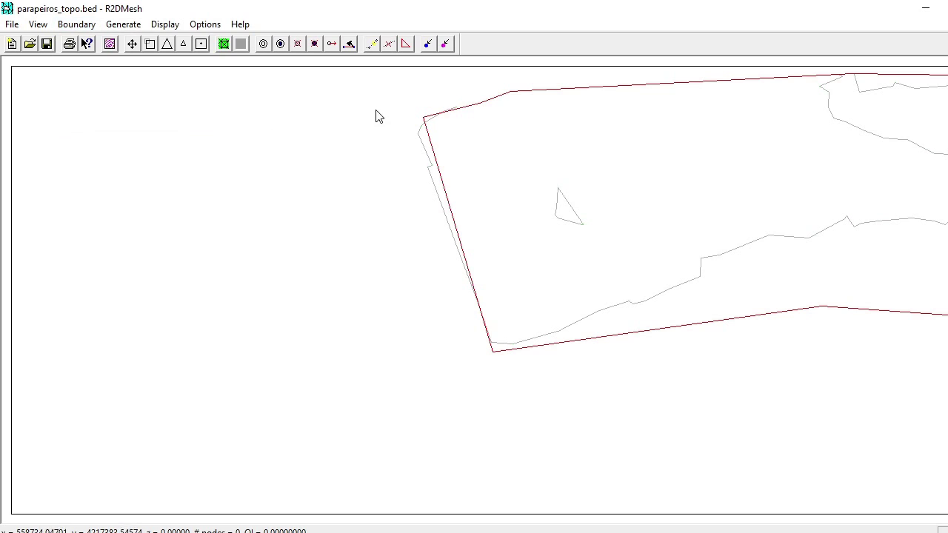
drag(380, 98, 501, 372)
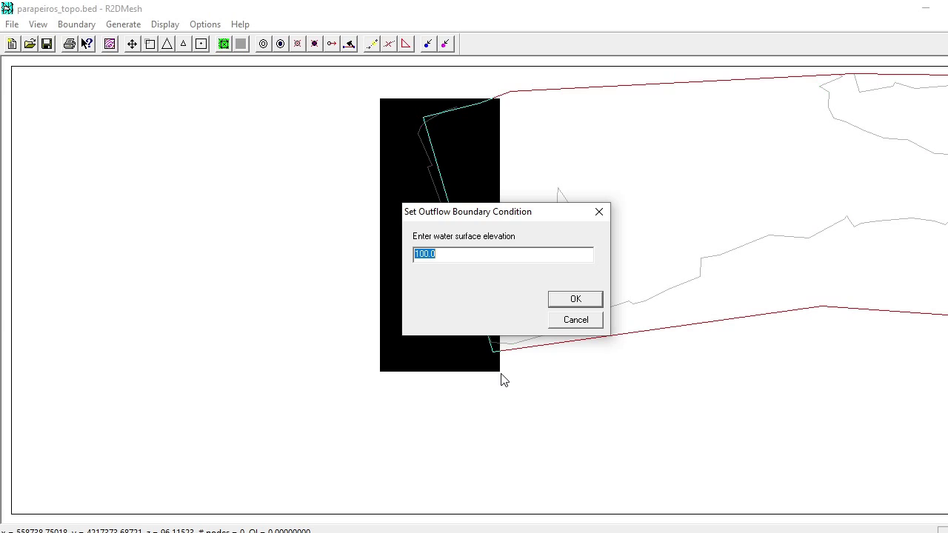
text(96.1)
click(572, 300)
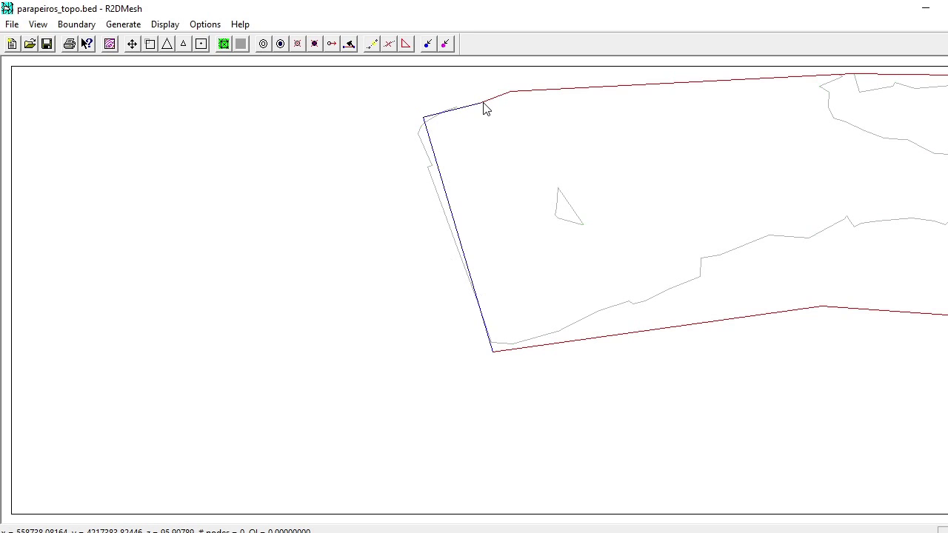
Set the short upper bank segment beside the outflow edge to no-flow, and try to save the mesh.
click(77, 24)
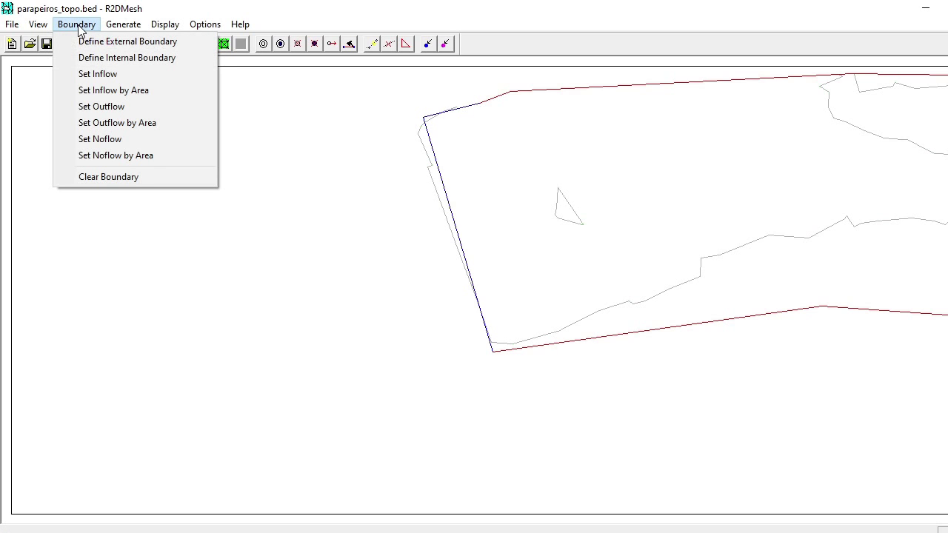
click(94, 144)
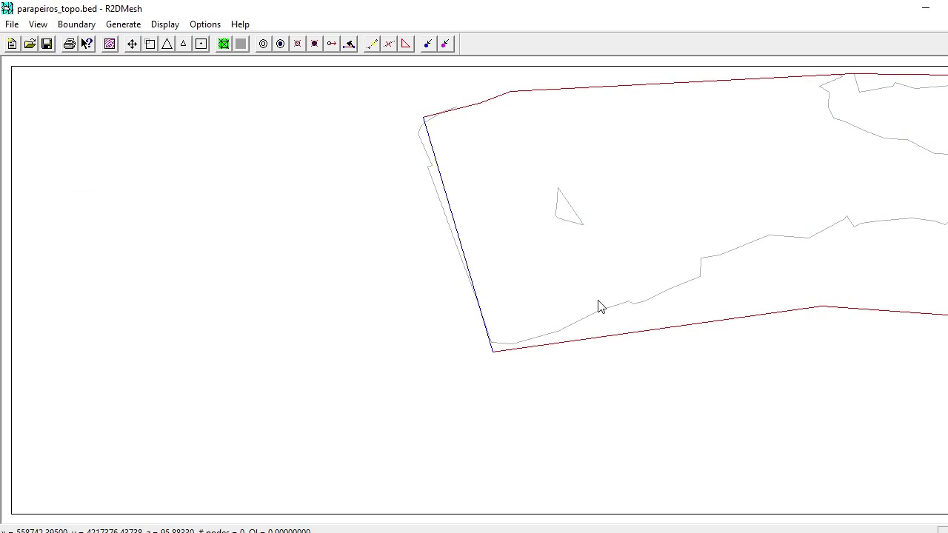
click(47, 44)
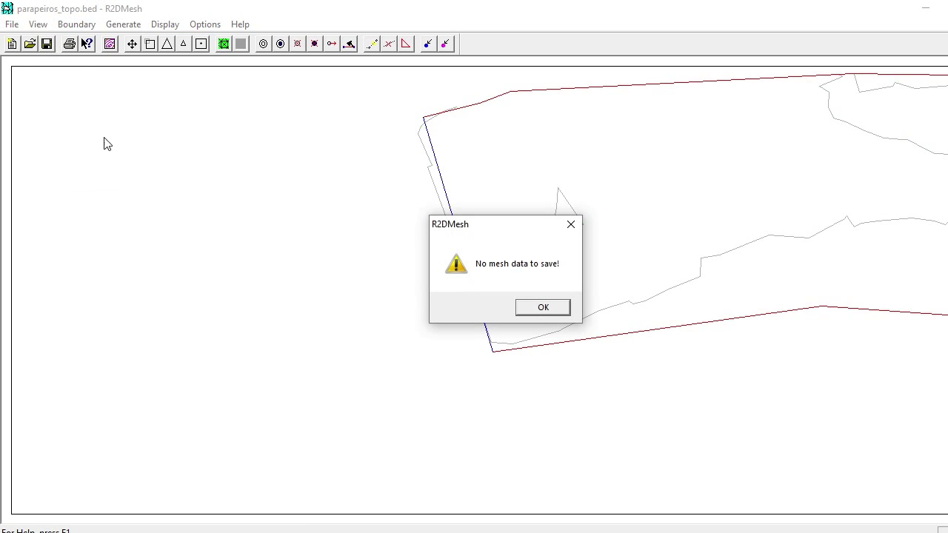
click(539, 313)
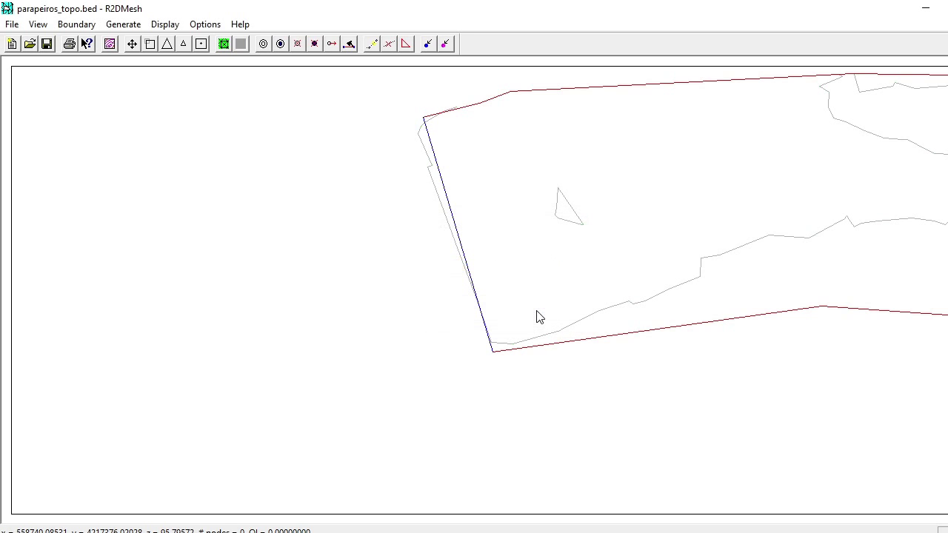
Generate boundary nodes along the whole exterior boundary with a spacing of 1.
click(132, 44)
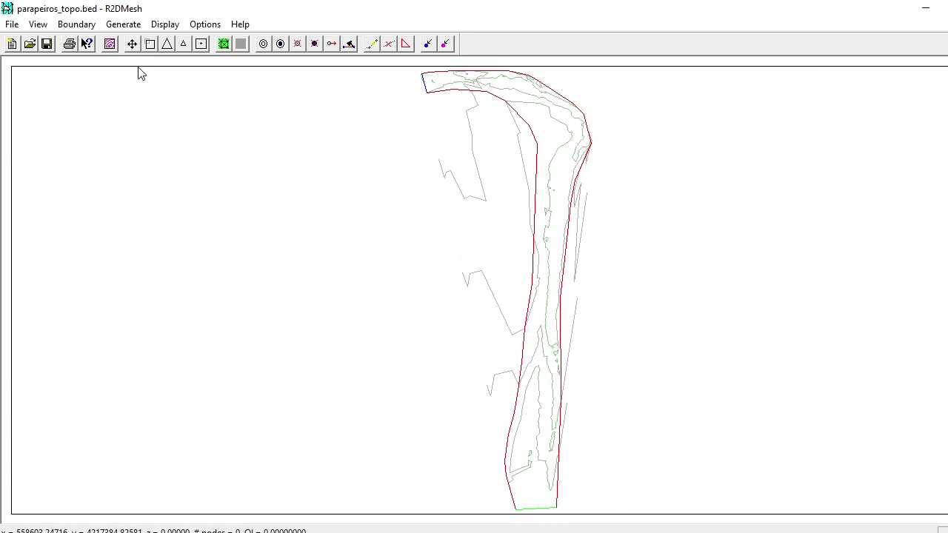
click(124, 25)
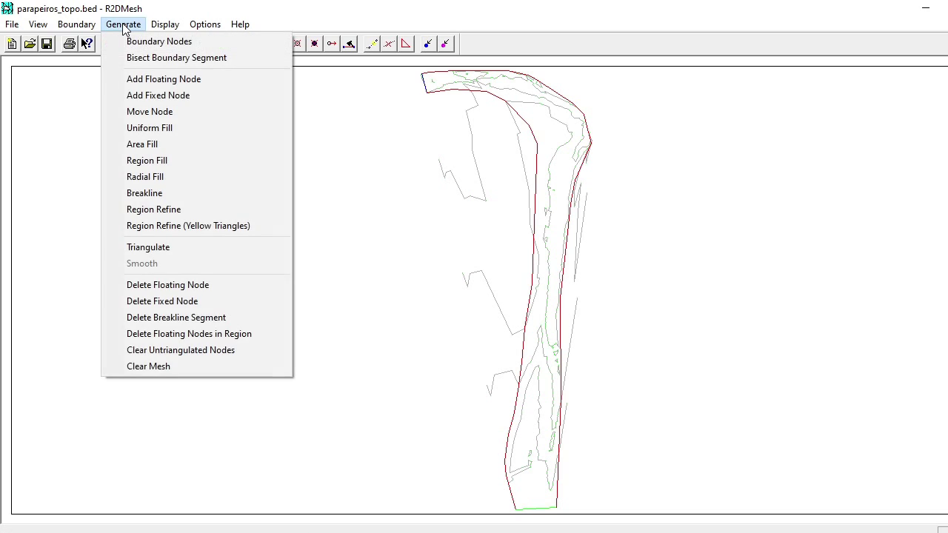
click(131, 43)
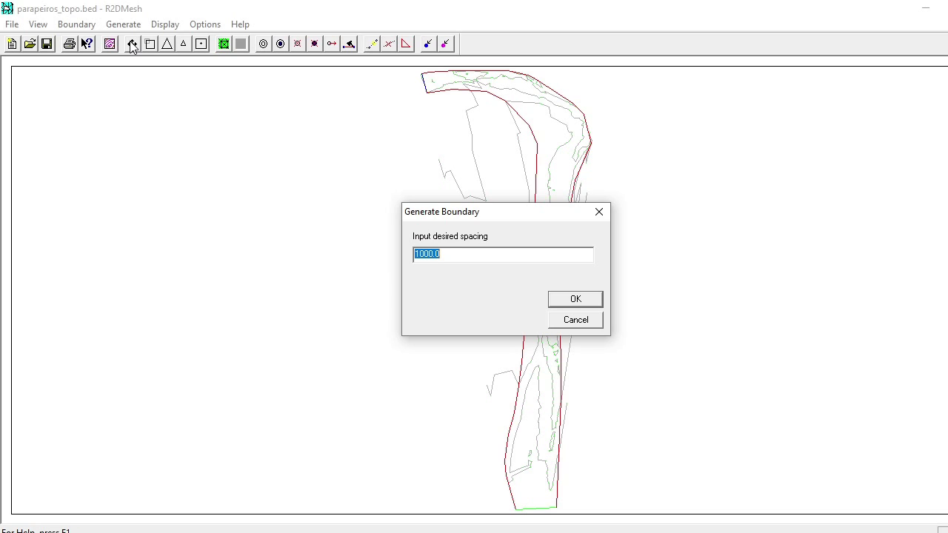
text(1)
click(574, 301)
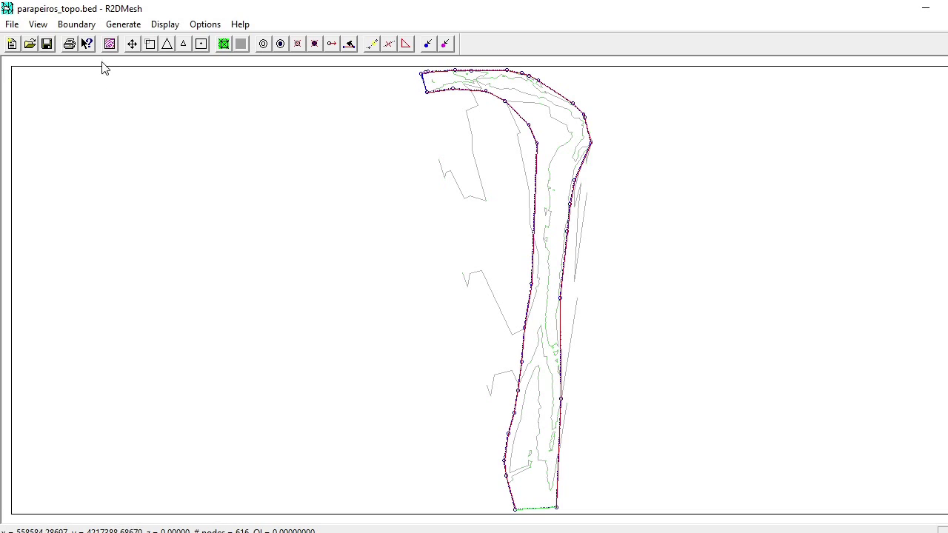
Fill the domain with uniformly distributed nodes at a spacing of 1 and an angle of 45.
click(131, 26)
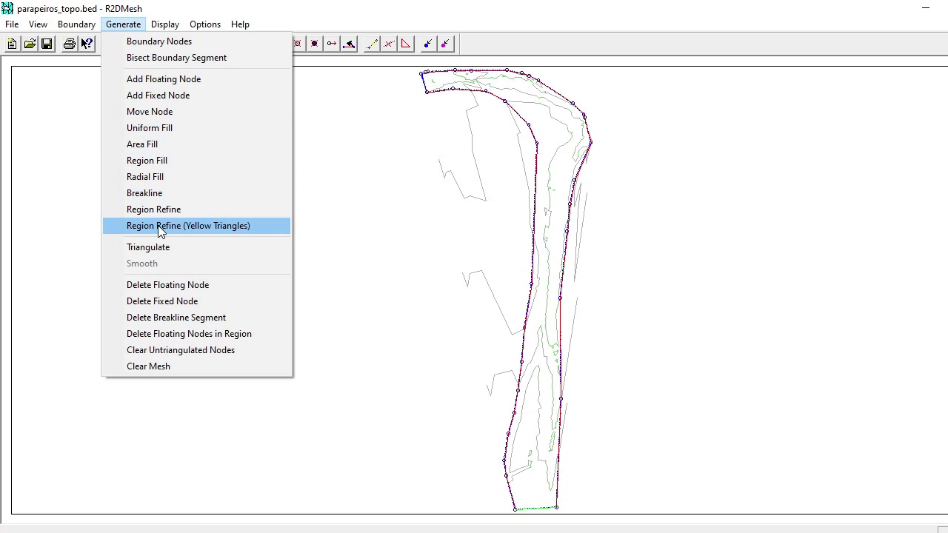
click(141, 129)
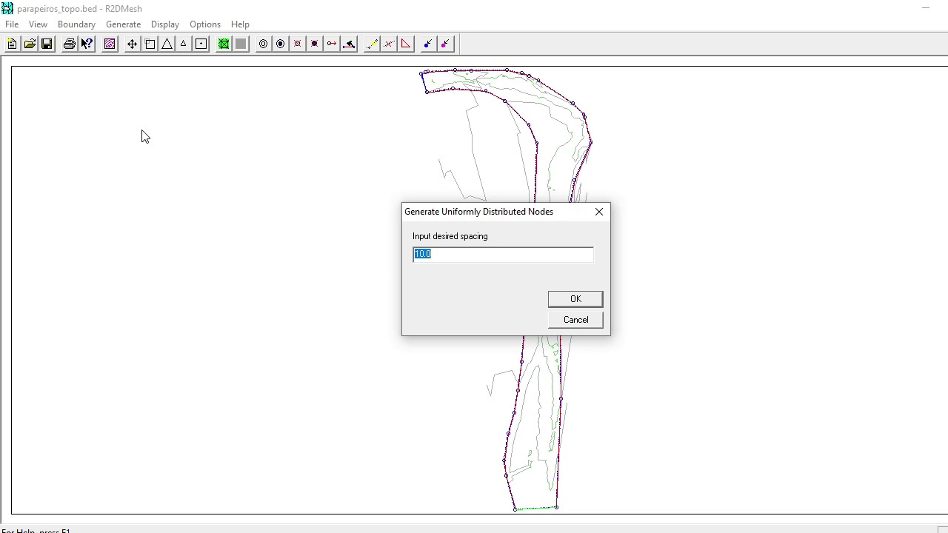
text(1)
click(574, 300)
text(45)
click(577, 300)
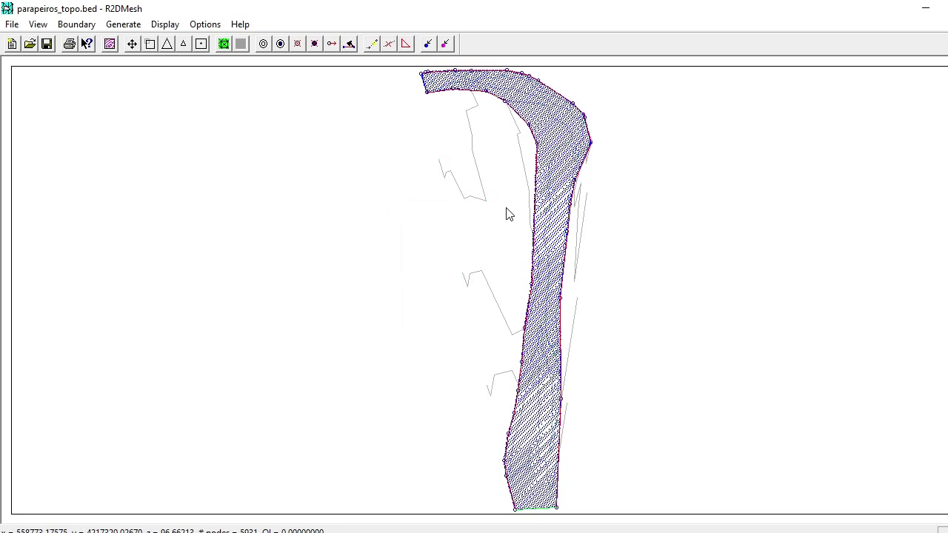
Triangulate the generated nodes into a mesh and check it over the whole reach.
drag(514, 208, 593, 260)
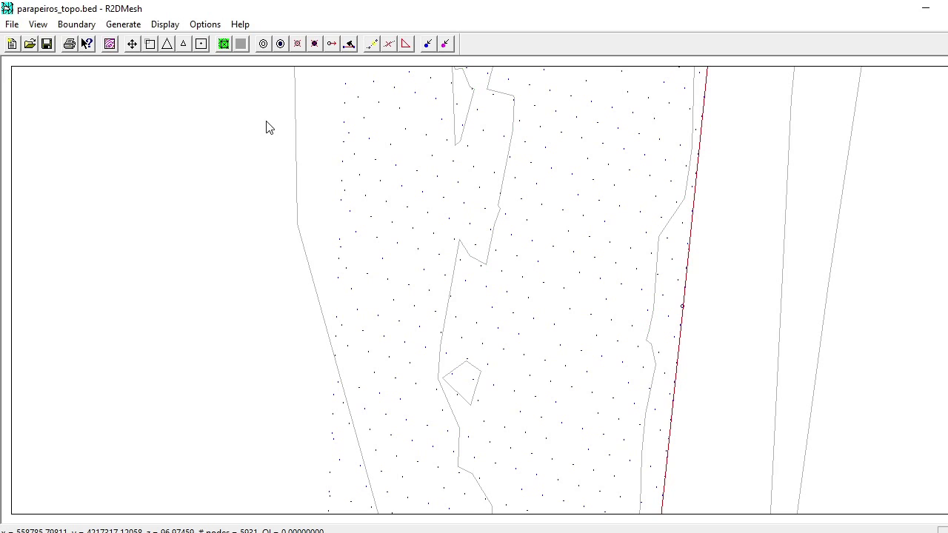
click(129, 24)
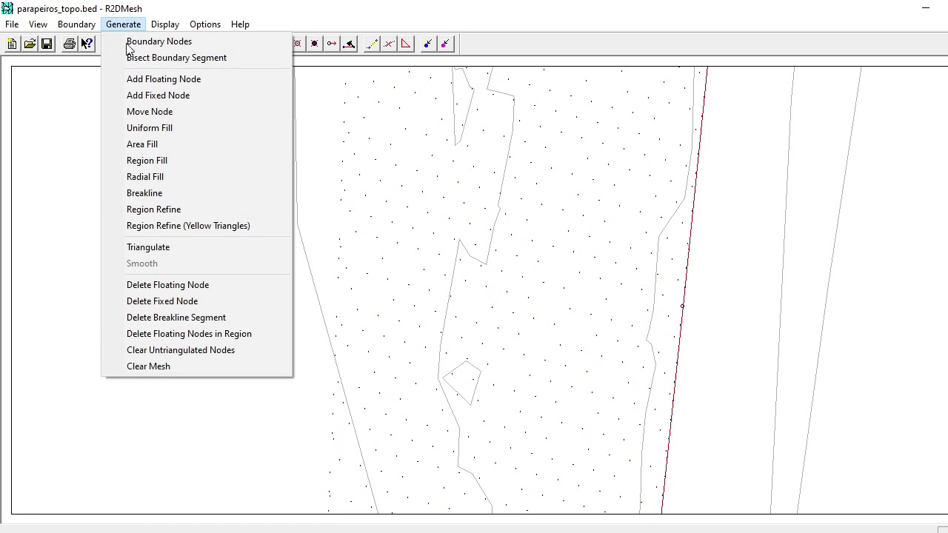
click(134, 249)
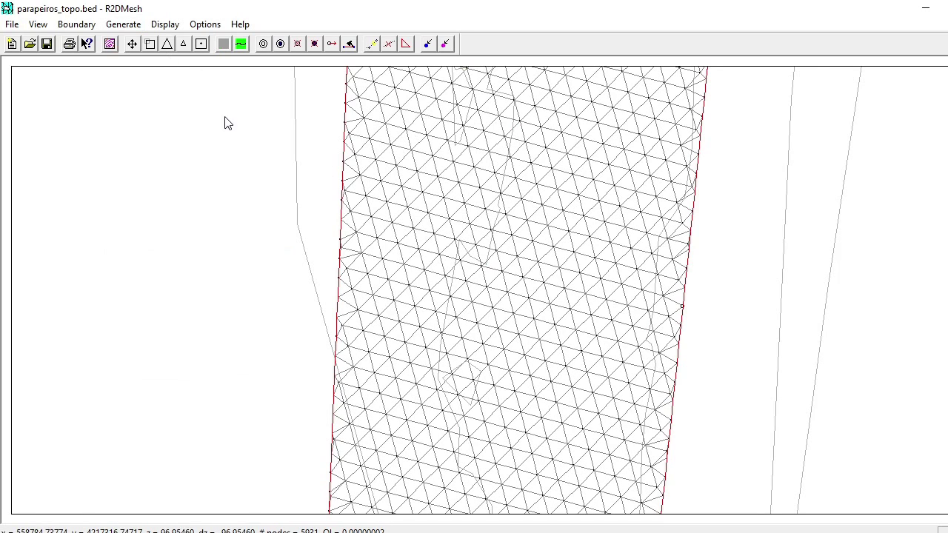
click(132, 44)
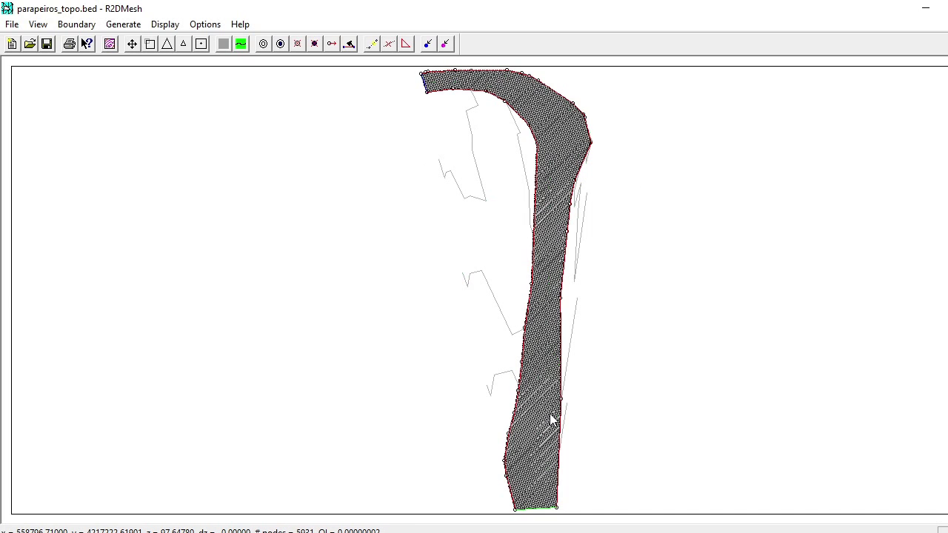
Save the mesh as Parapeiros_mesh in the Case_study_Parapeiros folder.
click(46, 43)
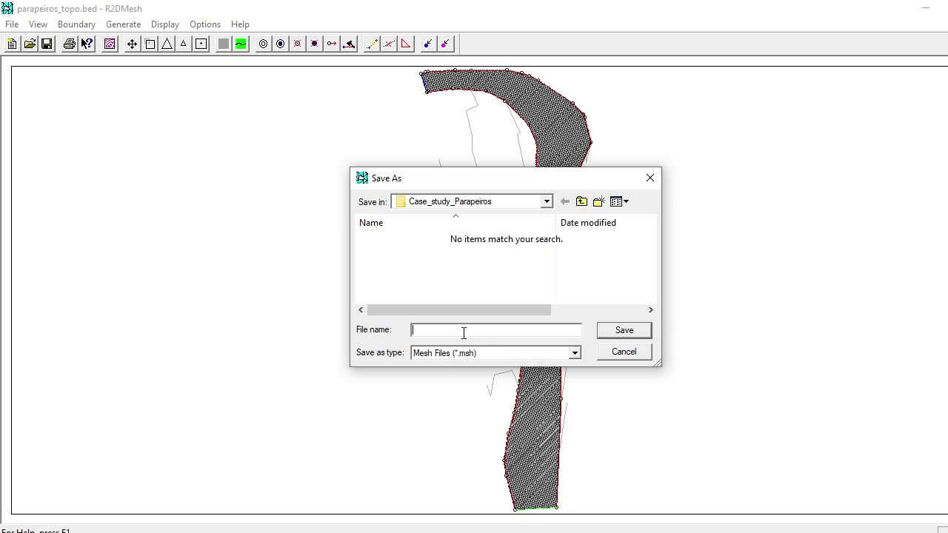
text(Parapeiros_)
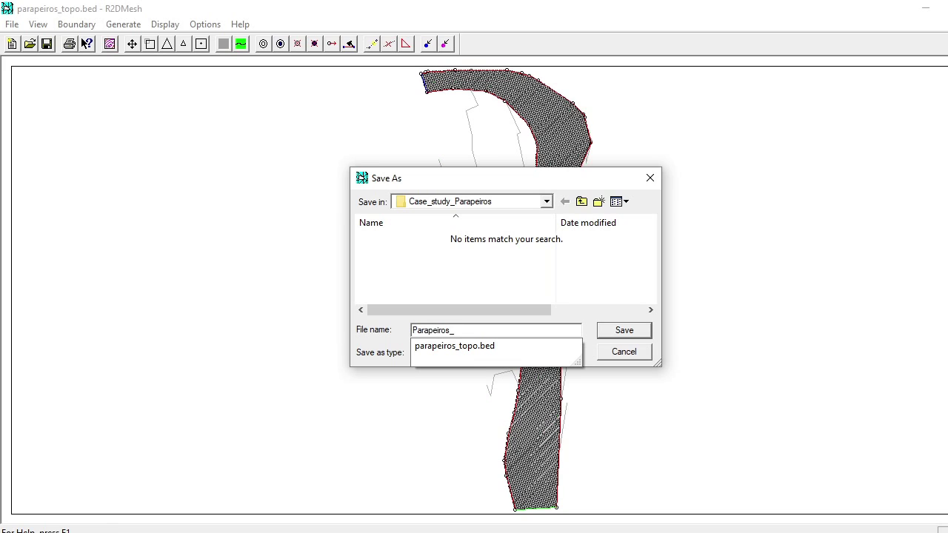
text(mesh)
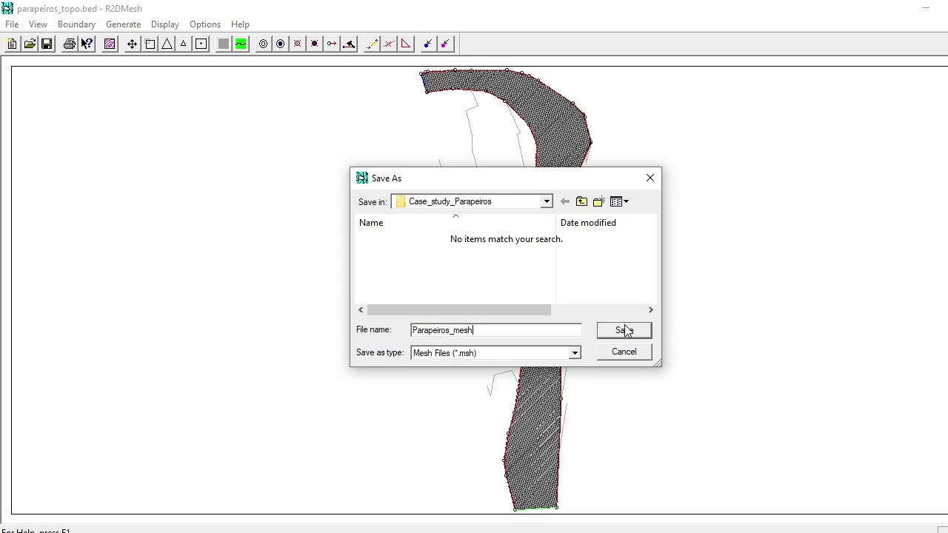
click(624, 330)
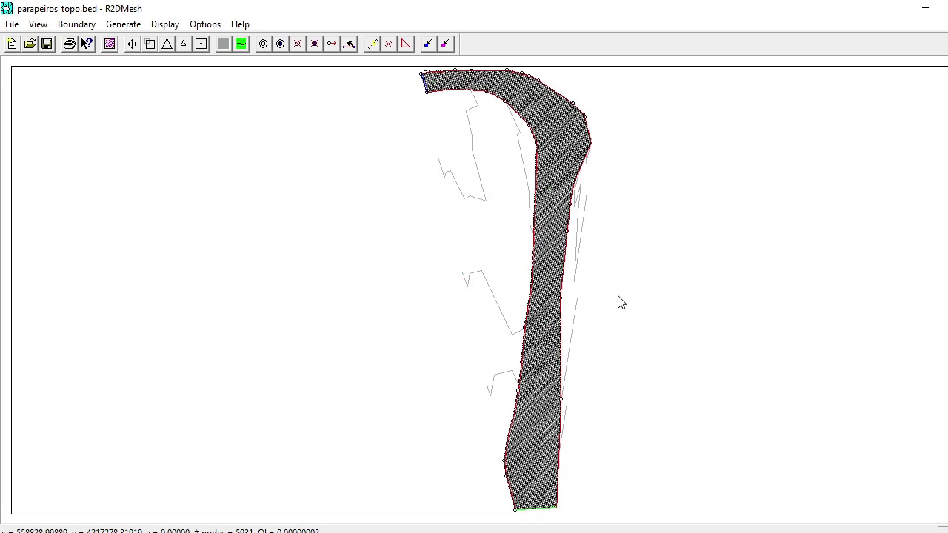
Save the mesh as the River2D input file Parapeiros_sim in Case_study_Parapeiros, with an estimated inflow elevation of 99.
click(12, 27)
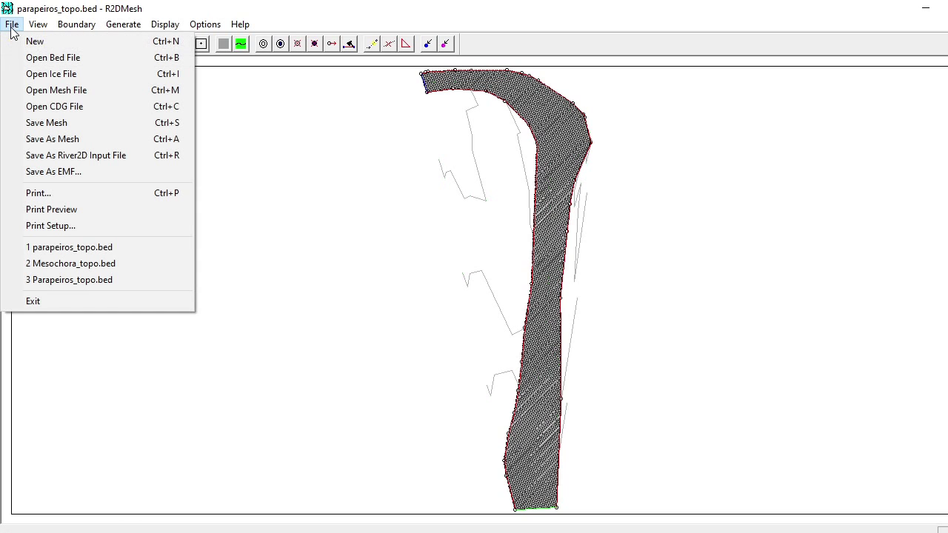
click(53, 155)
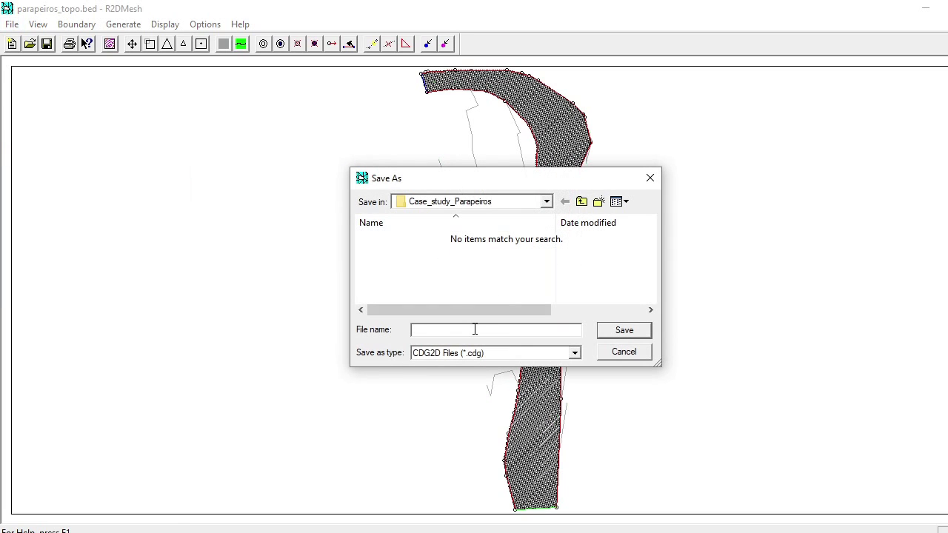
text(Parapei)
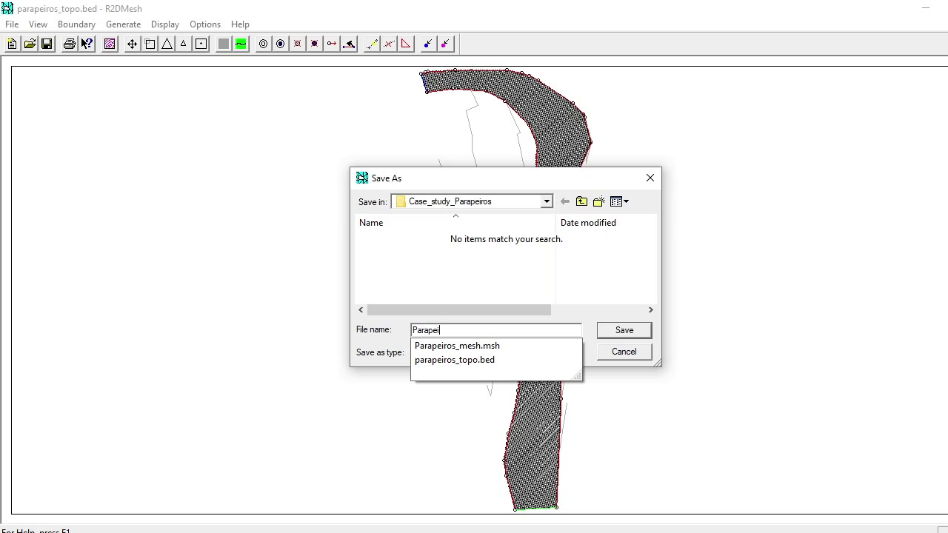
text(ros_sim)
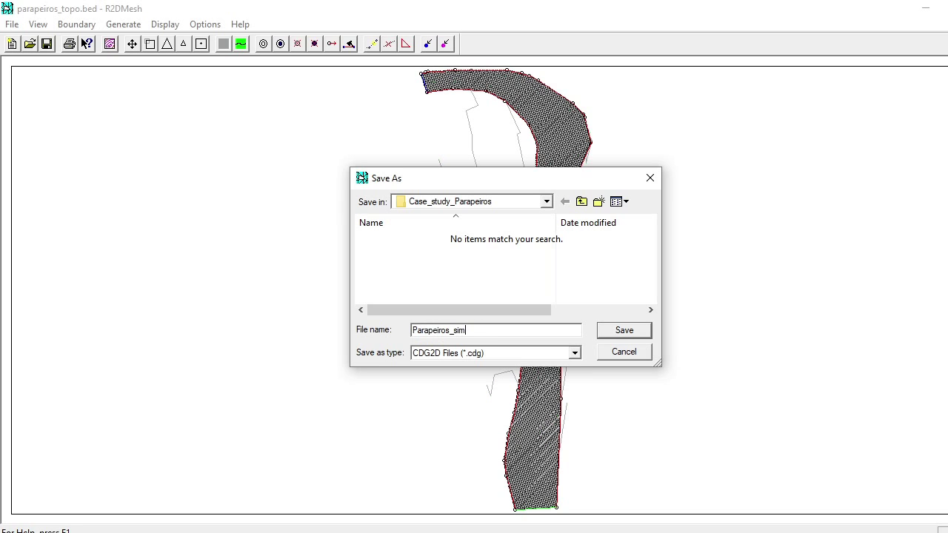
click(618, 334)
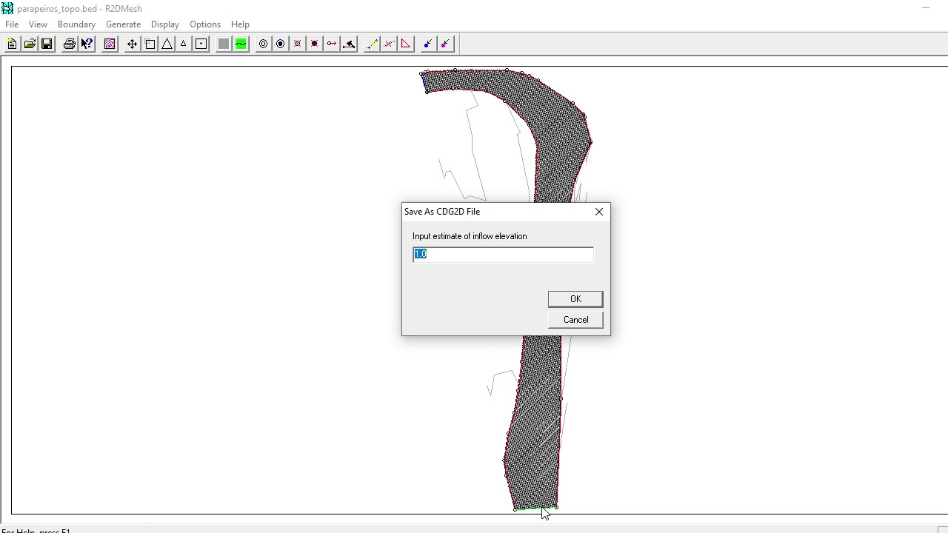
text(99)
click(582, 302)
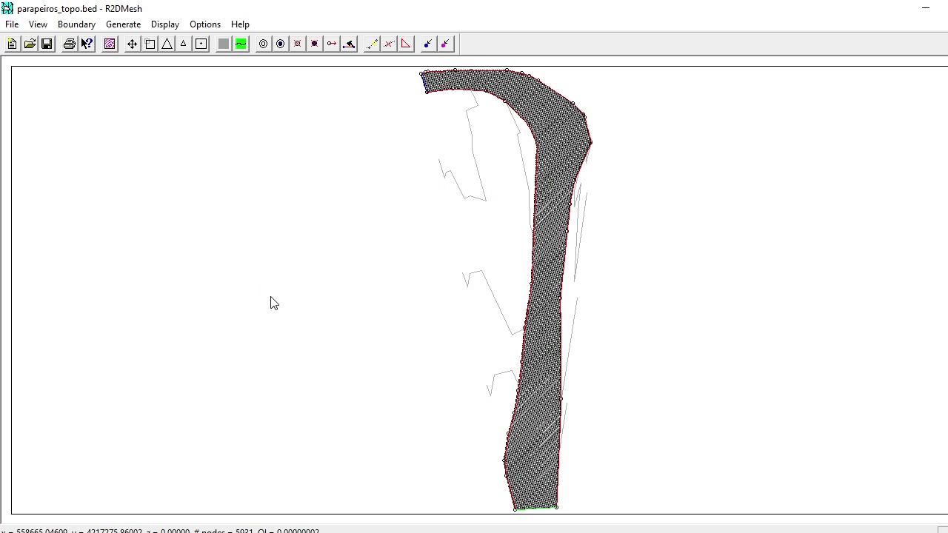
Leave R2DMesh, launch River2D_0.90.exe from the River2D folder and maximize its window.
click(925, 9)
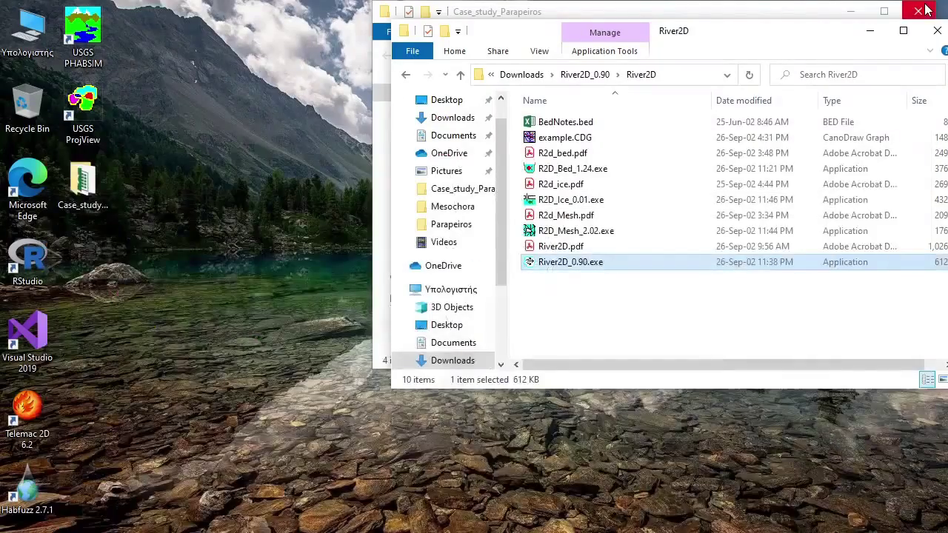
double_click(569, 263)
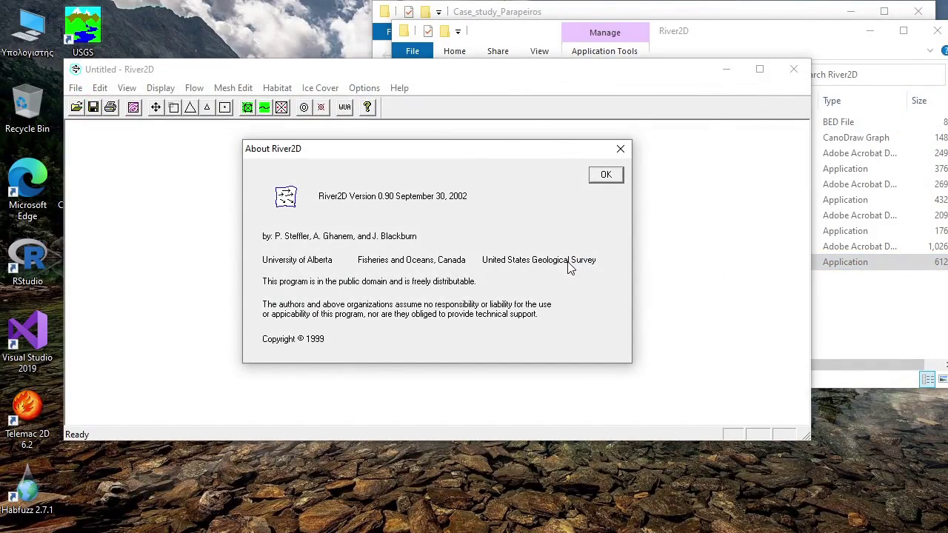
click(604, 178)
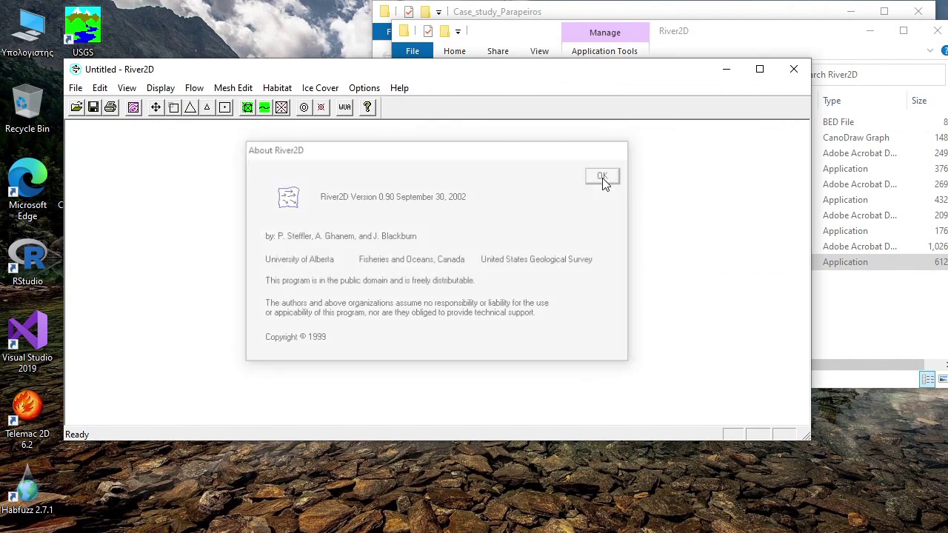
click(764, 70)
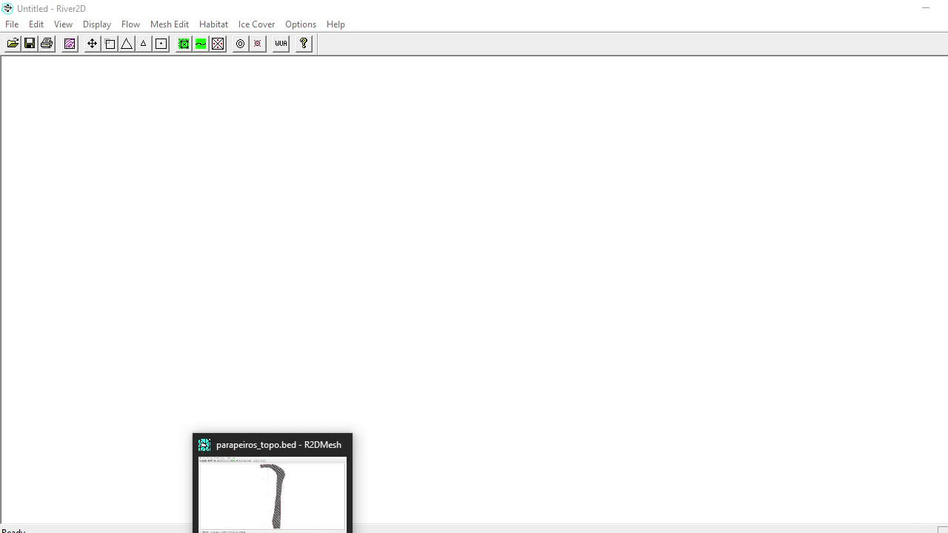
Switch to R2DMesh to examine the triangulation closely in the middle of the reach, and return to River2D.
click(271, 496)
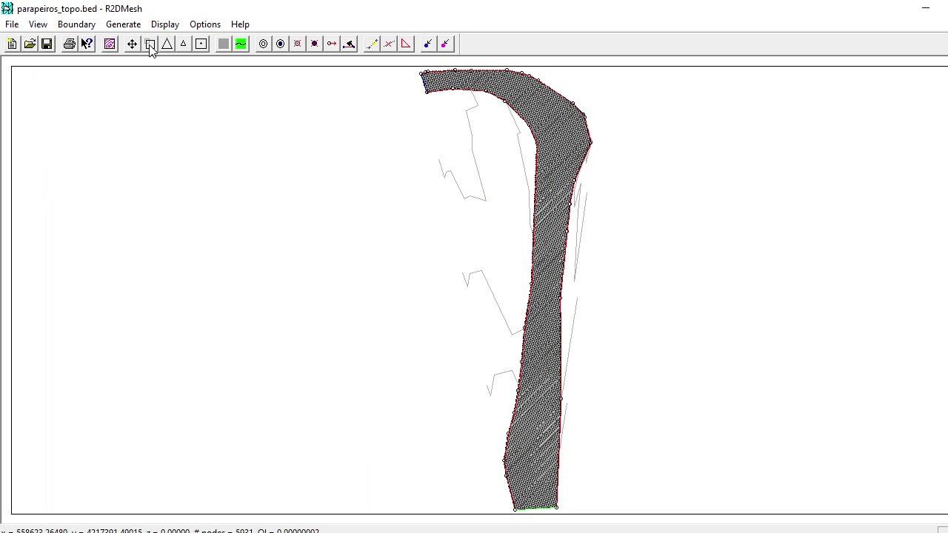
drag(571, 313, 586, 326)
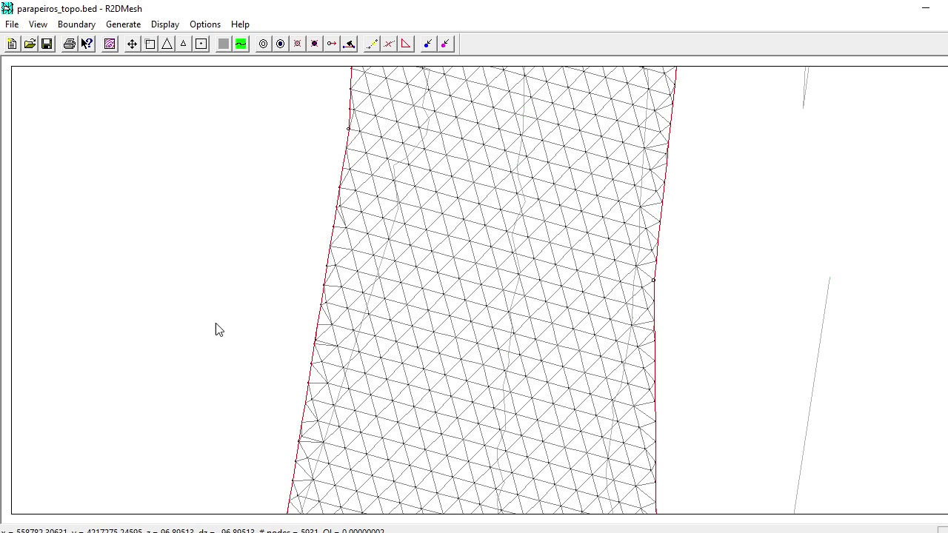
click(923, 10)
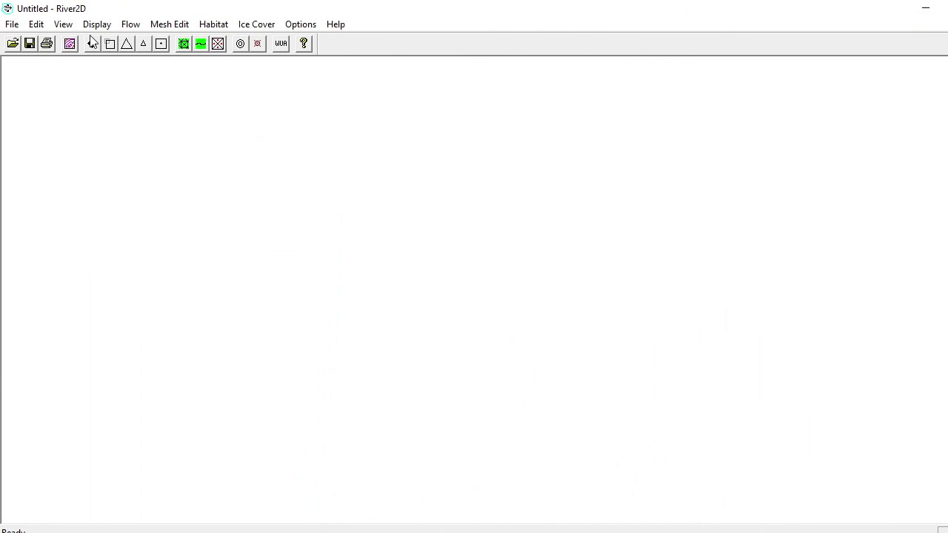
Open the simulation file Parapeiros_sim.cdg from the Case_study_Parapeiros folder on the Desktop.
click(14, 40)
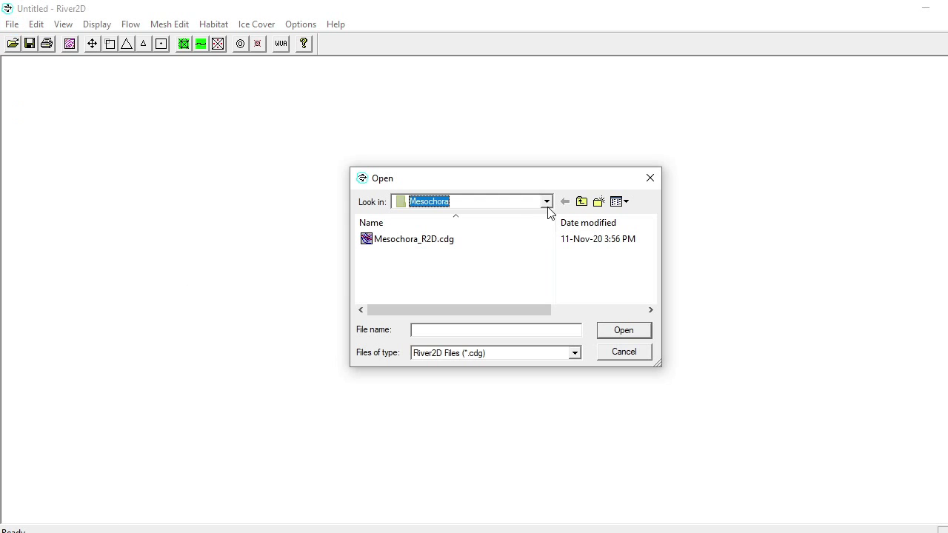
click(546, 201)
click(442, 299)
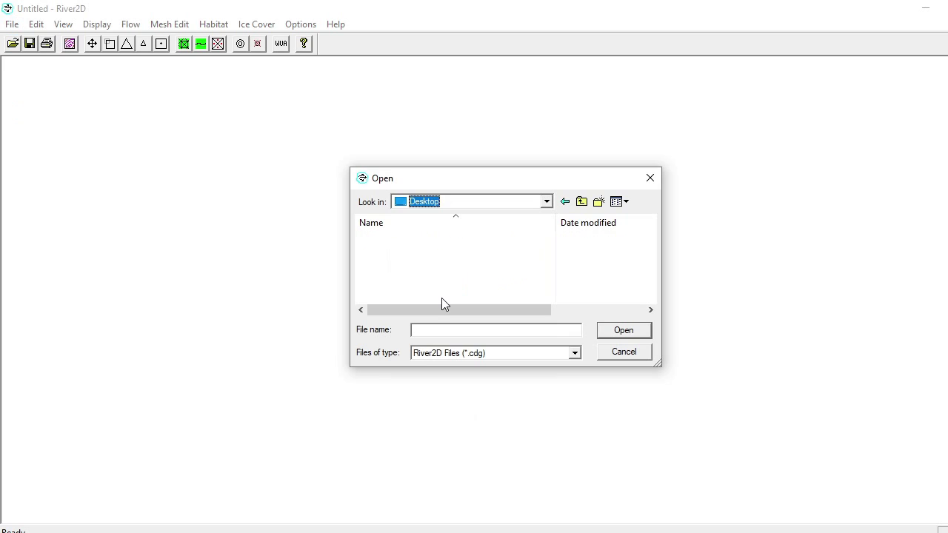
click(437, 247)
double_click(437, 240)
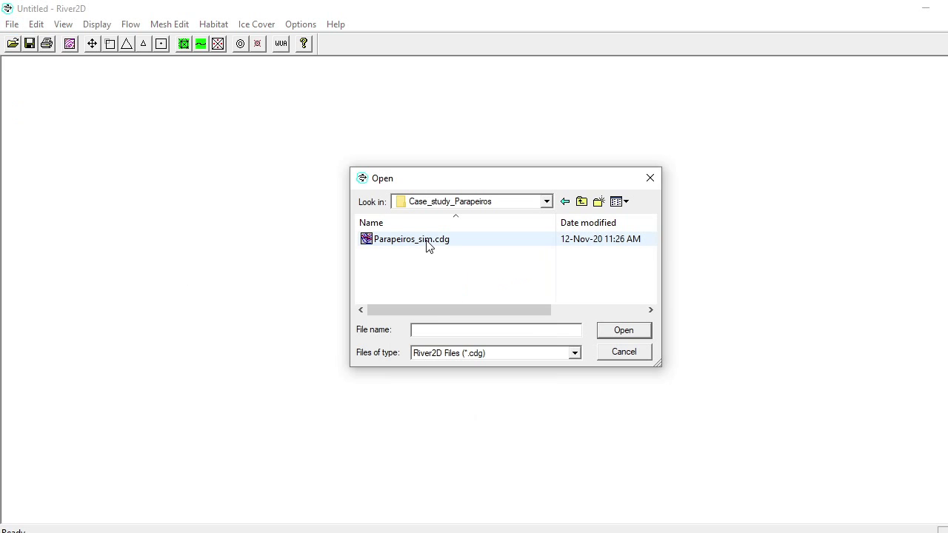
double_click(440, 240)
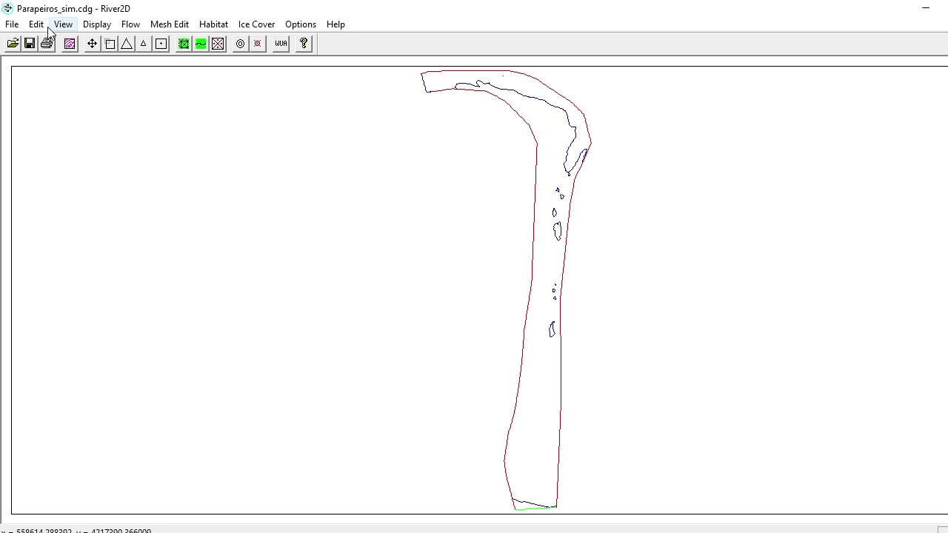
Load the bed topography file parapeiros_topo.bed into the simulation.
click(11, 26)
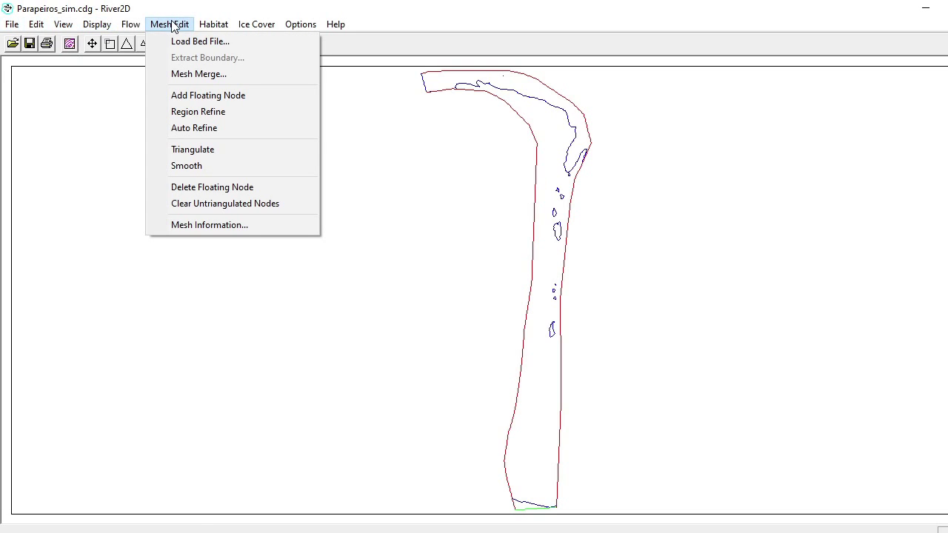
click(175, 42)
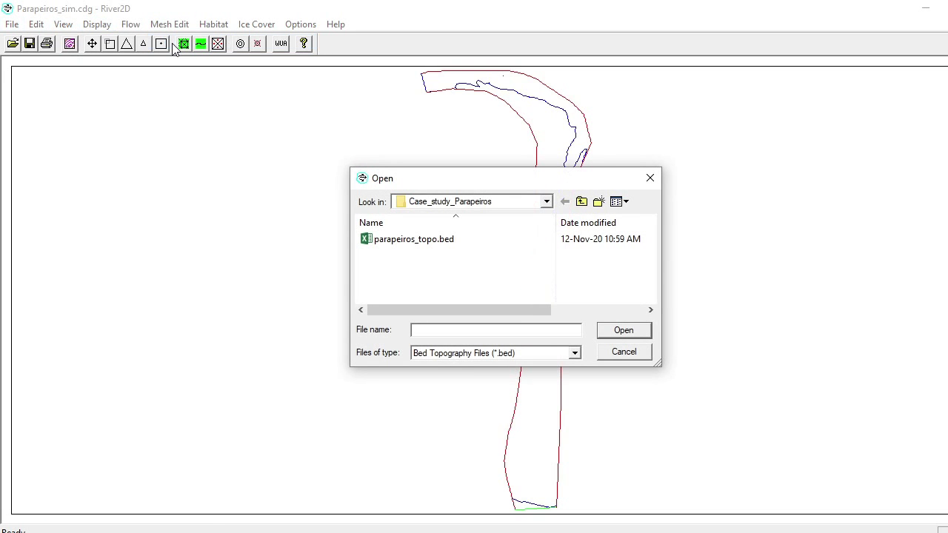
double_click(396, 241)
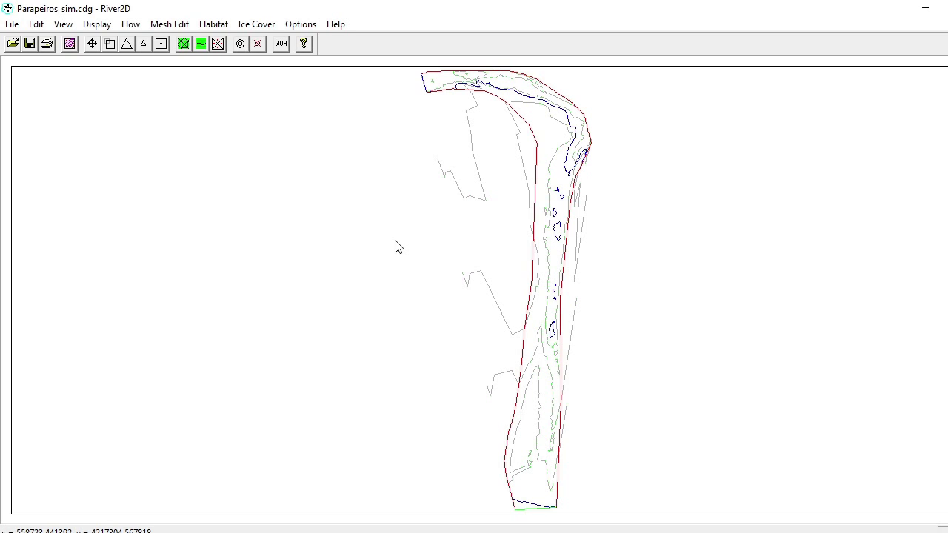
Hide the bed contours and the water's edge, and show the mesh across the whole reach.
click(102, 28)
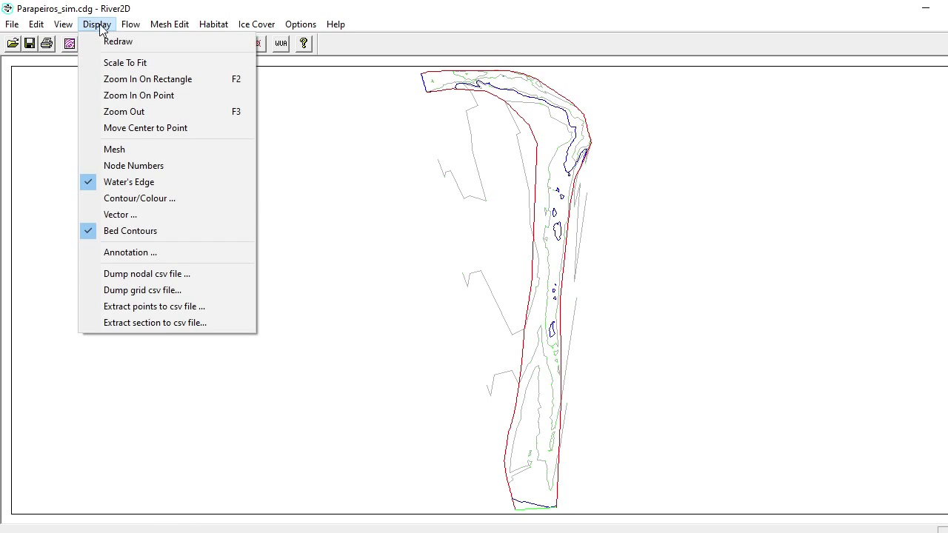
click(119, 234)
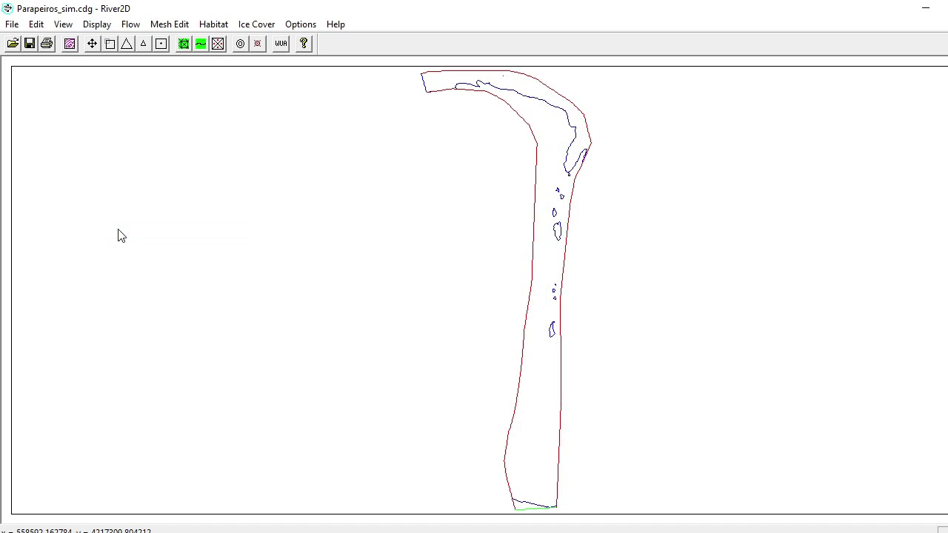
click(98, 25)
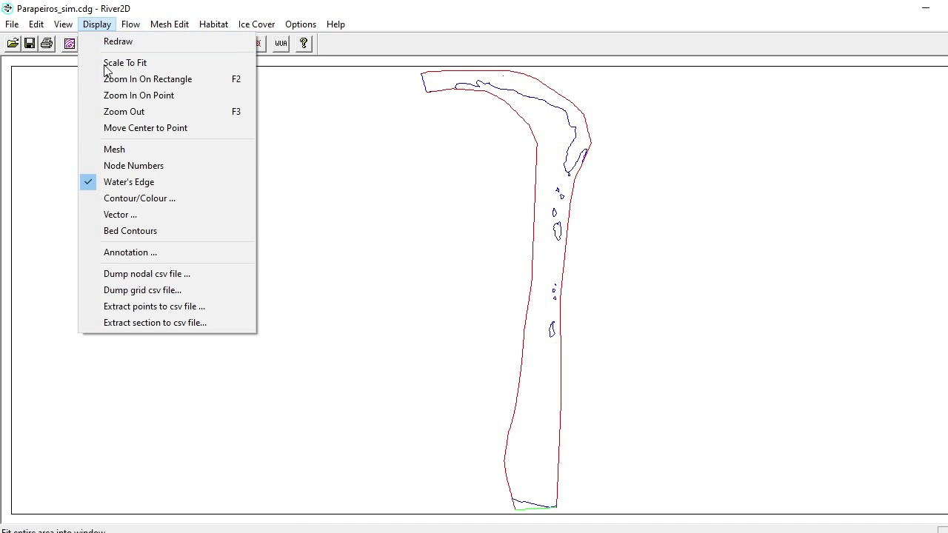
click(104, 149)
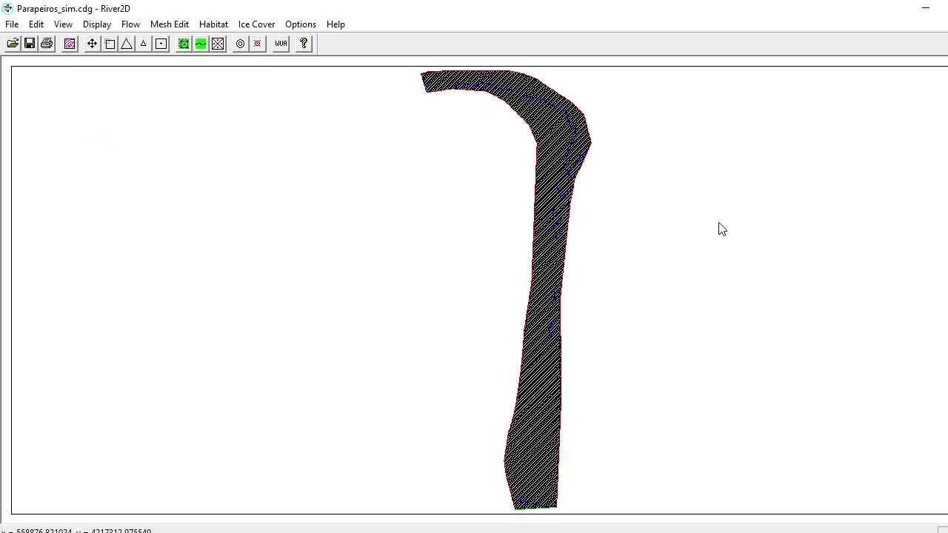
click(96, 25)
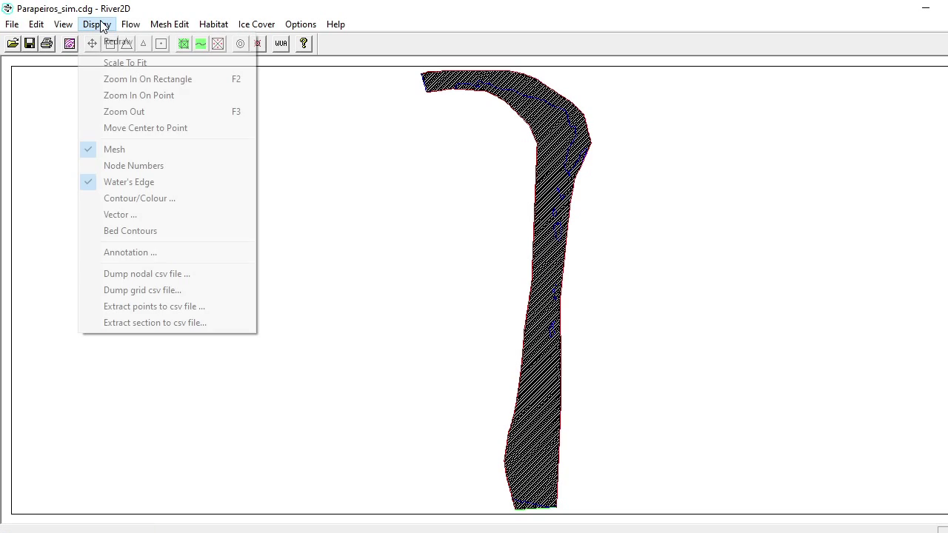
click(110, 185)
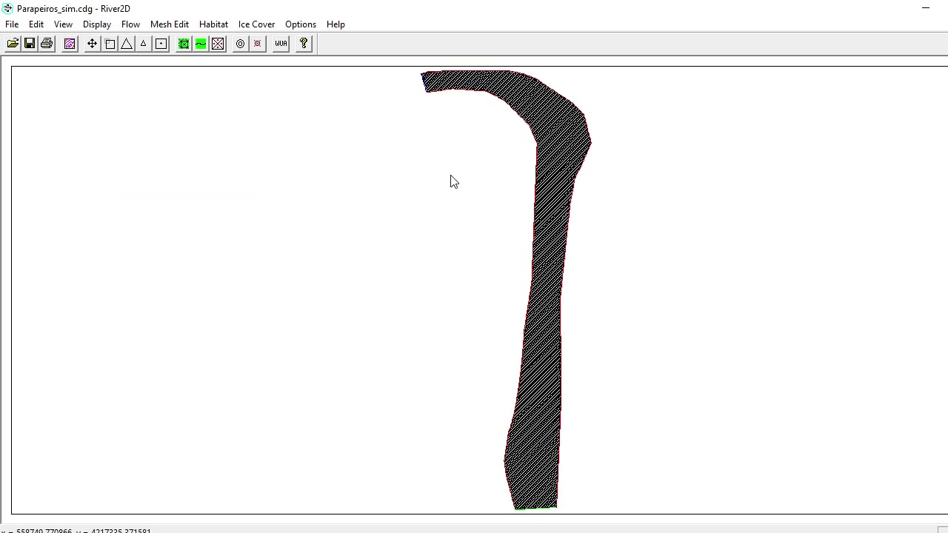
Smooth the mesh once while viewing the narrowing section below the bend up close.
click(111, 44)
drag(521, 158, 604, 216)
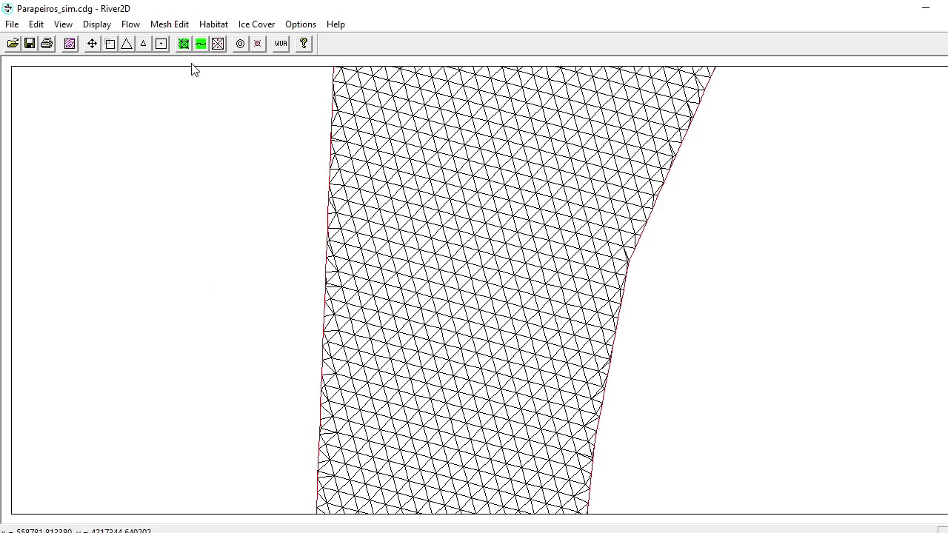
click(169, 24)
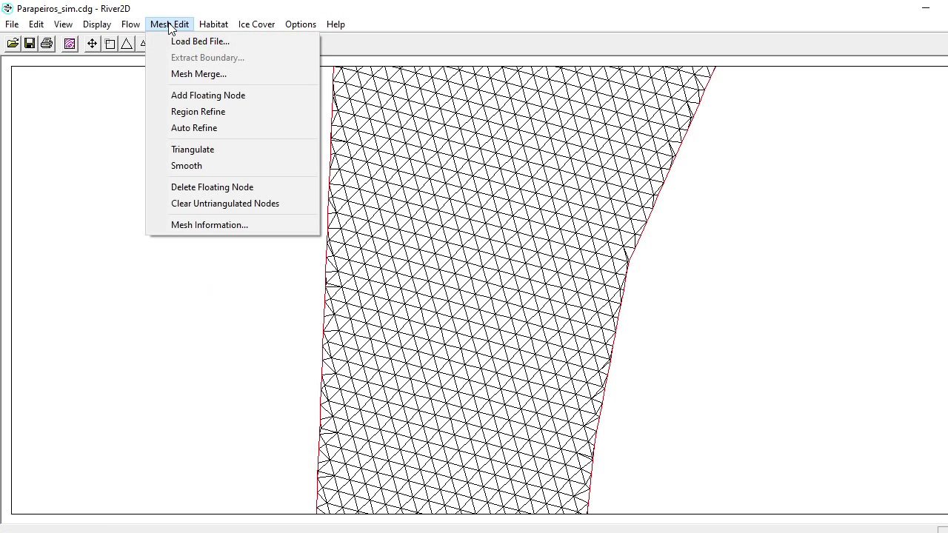
click(186, 167)
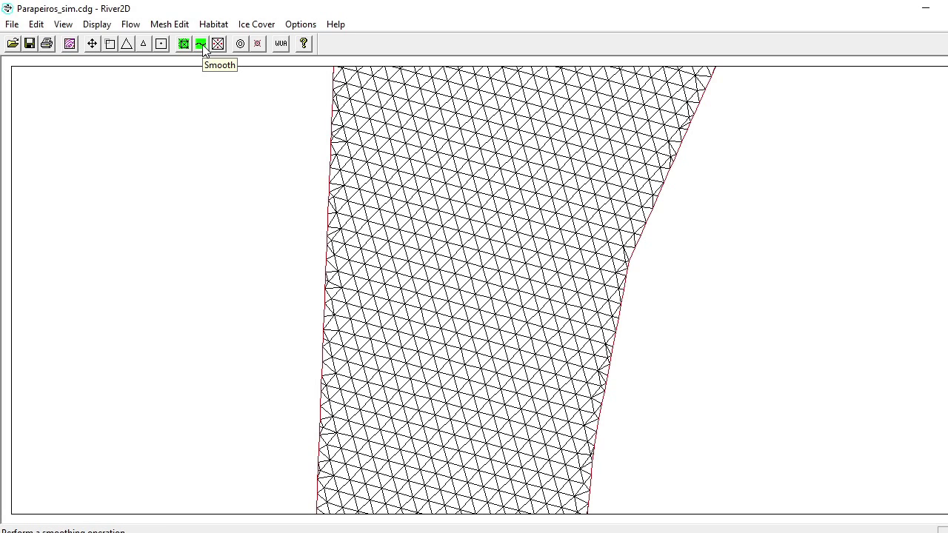
Check the mesh information for the number of nodes, number of elements and mesh quality index.
click(169, 23)
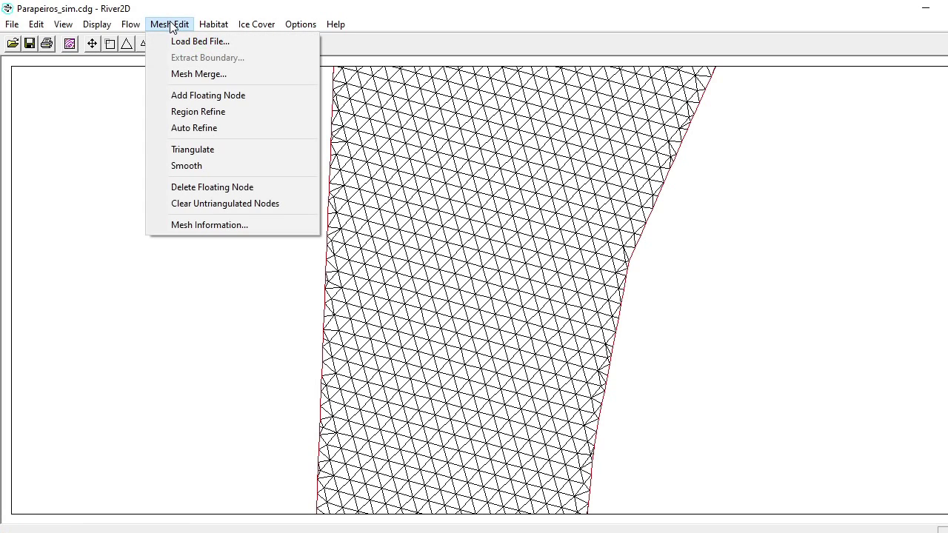
click(186, 226)
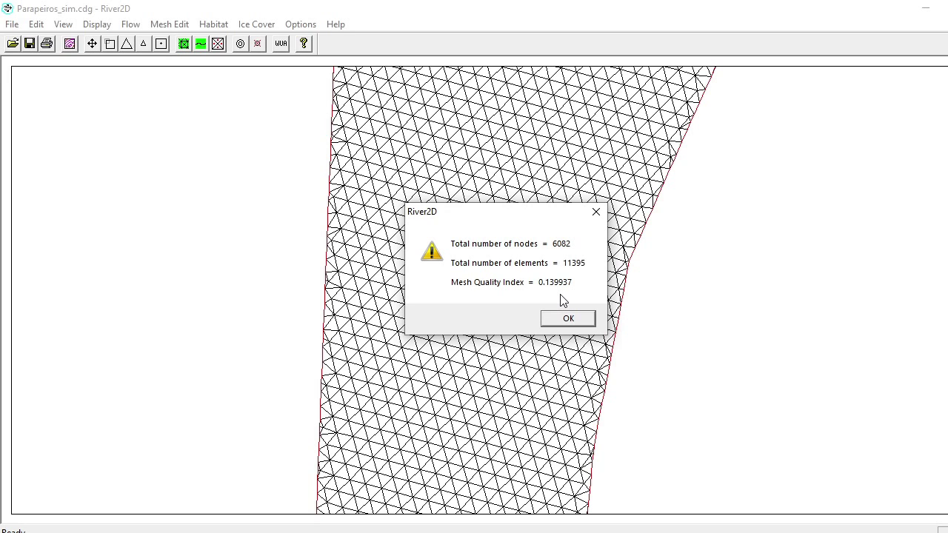
click(568, 319)
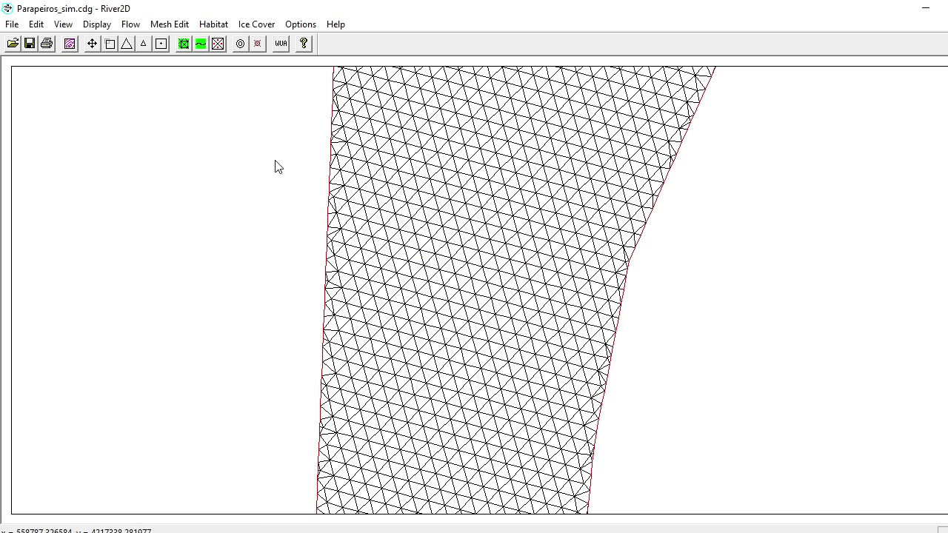
Apply several more smoothing passes to the mesh to even out its triangles.
click(200, 46)
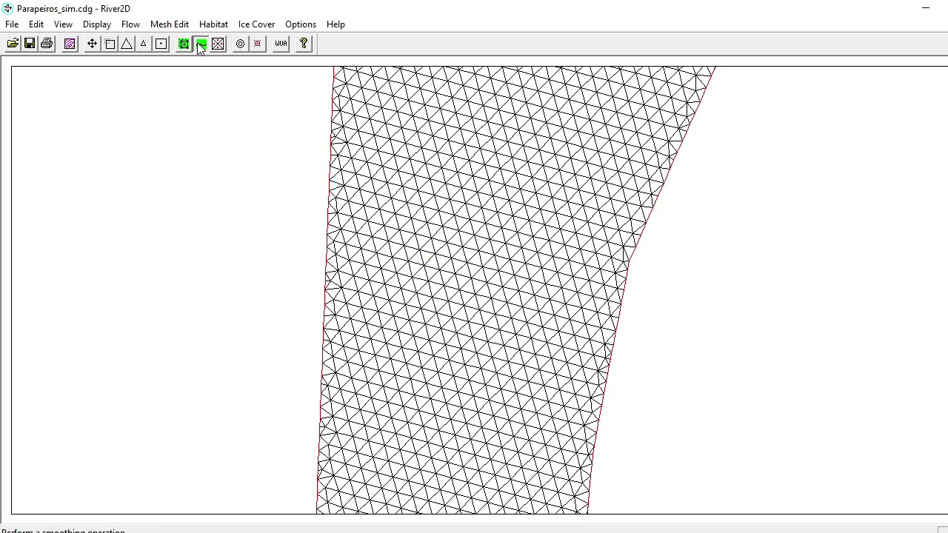
click(200, 46)
click(200, 46)
click(200, 46)
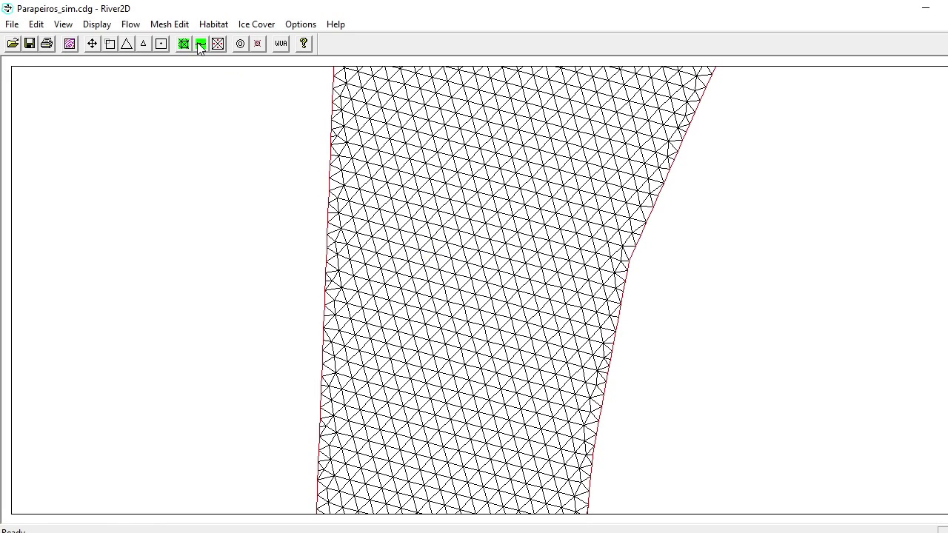
click(200, 45)
click(200, 46)
click(200, 46)
click(200, 46)
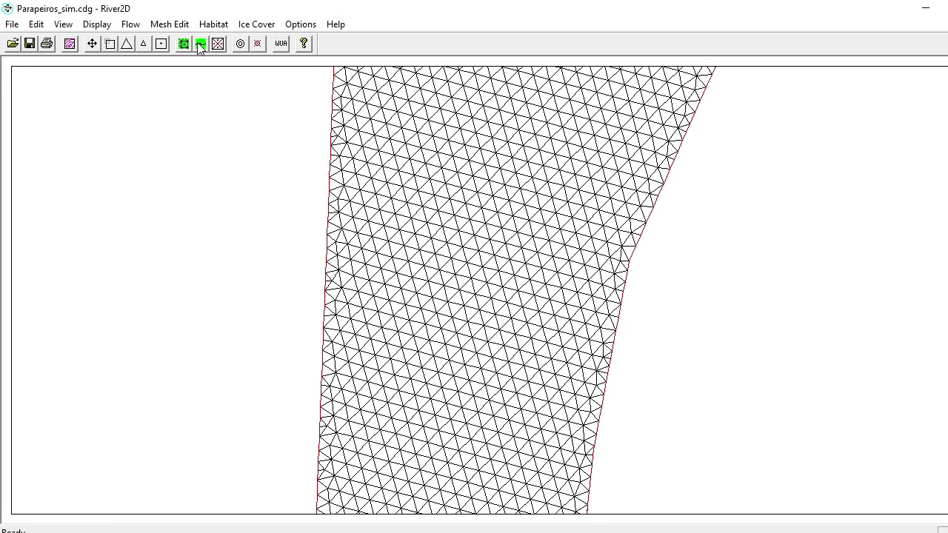
Run three more smoothing passes on the mesh and check its mesh quality index.
click(200, 46)
click(200, 46)
click(200, 46)
click(168, 24)
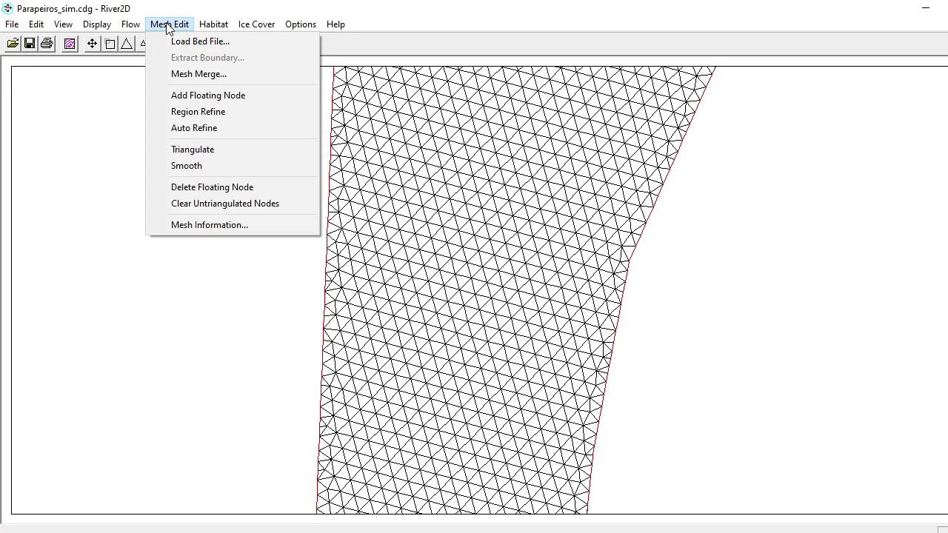
click(168, 226)
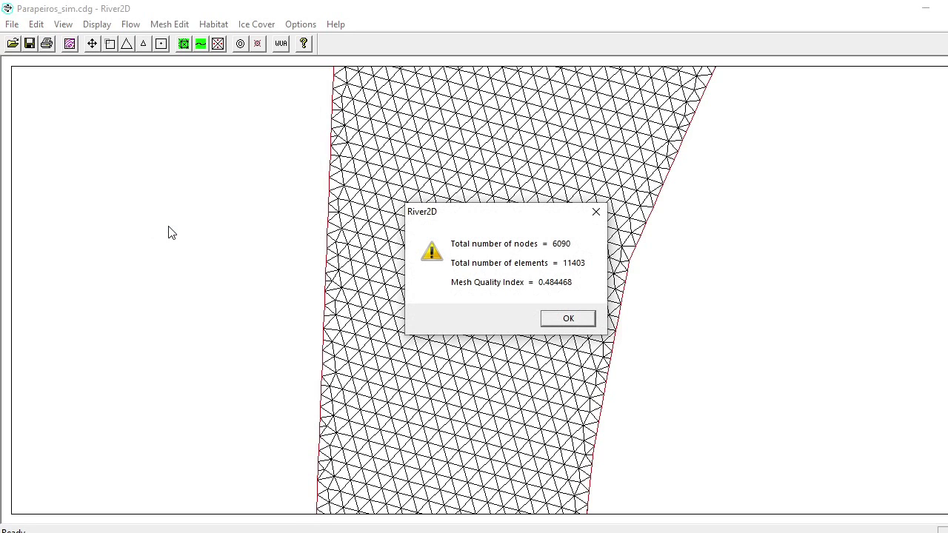
click(569, 318)
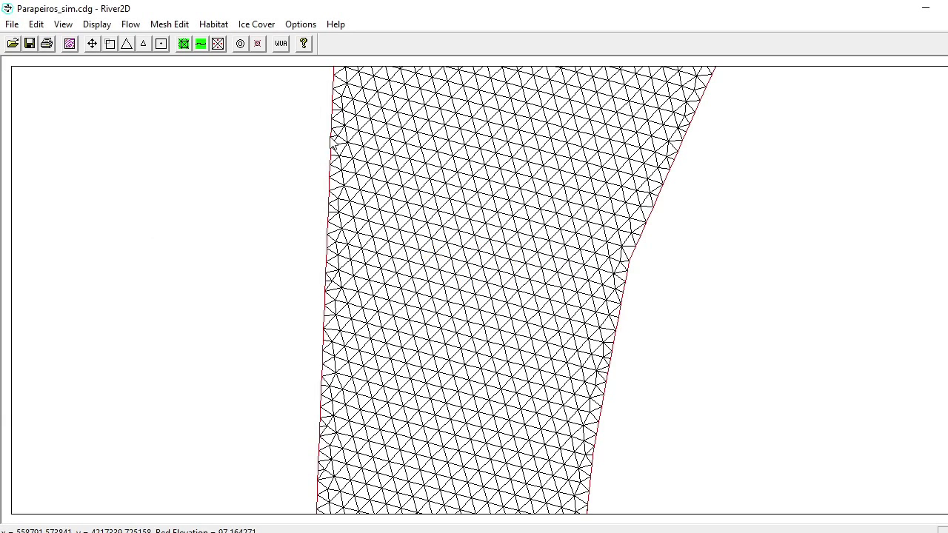
Continue smoothing the mesh, rechecking the mesh information for the quality index after each round.
click(200, 43)
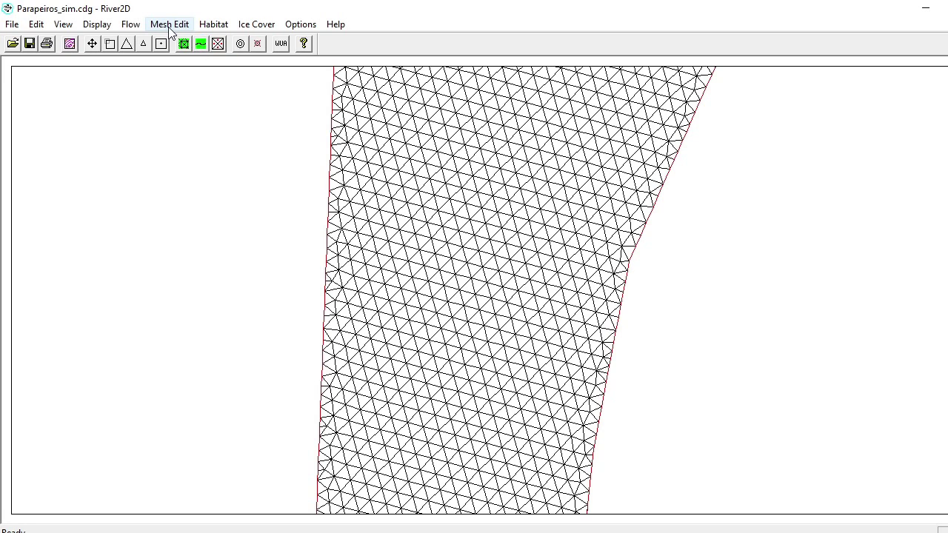
click(170, 25)
click(211, 226)
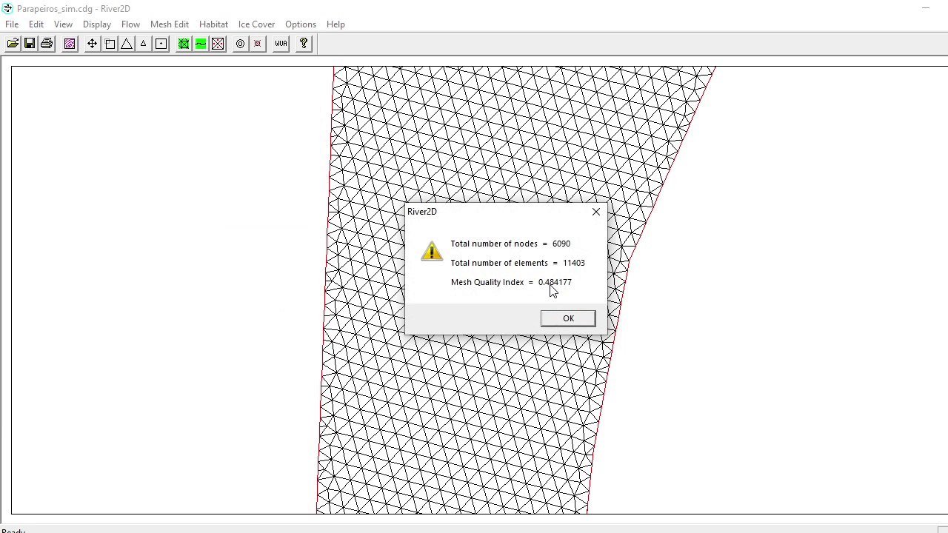
click(568, 319)
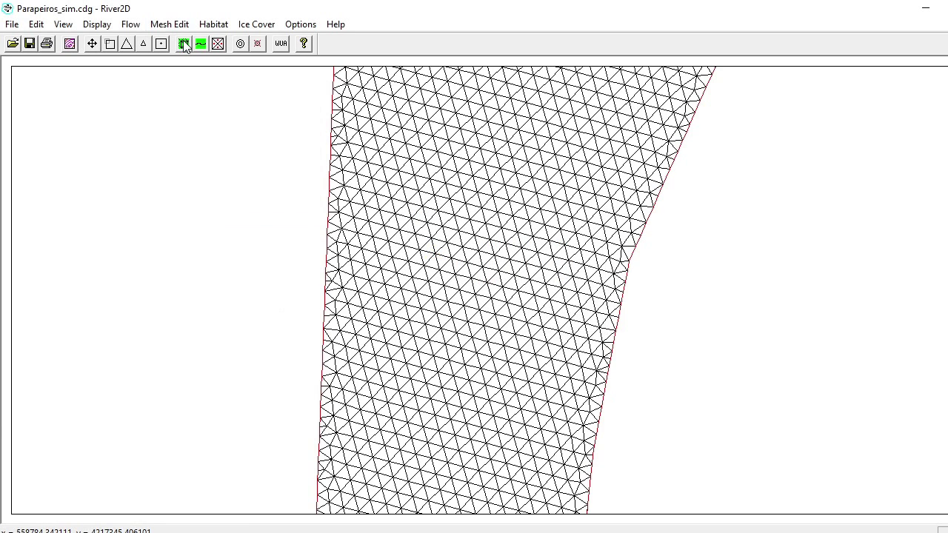
click(169, 24)
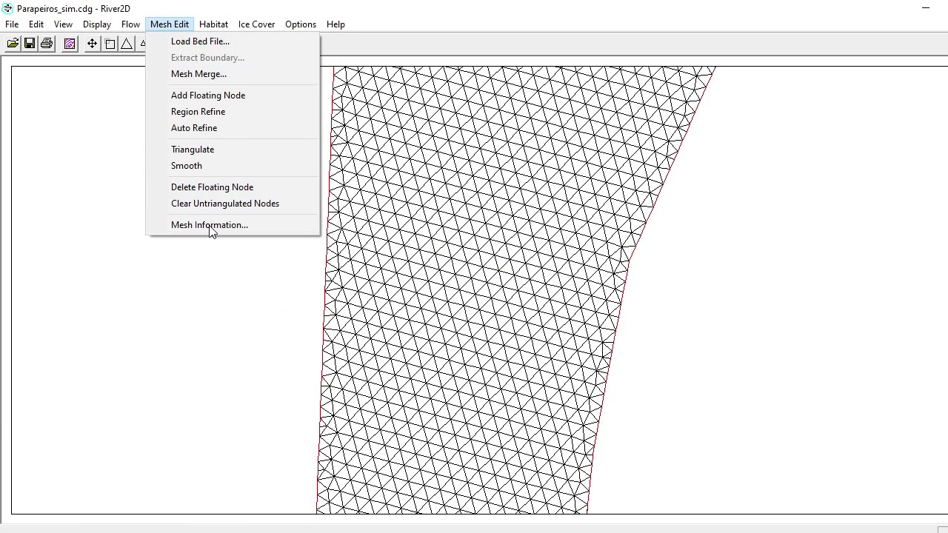
click(205, 226)
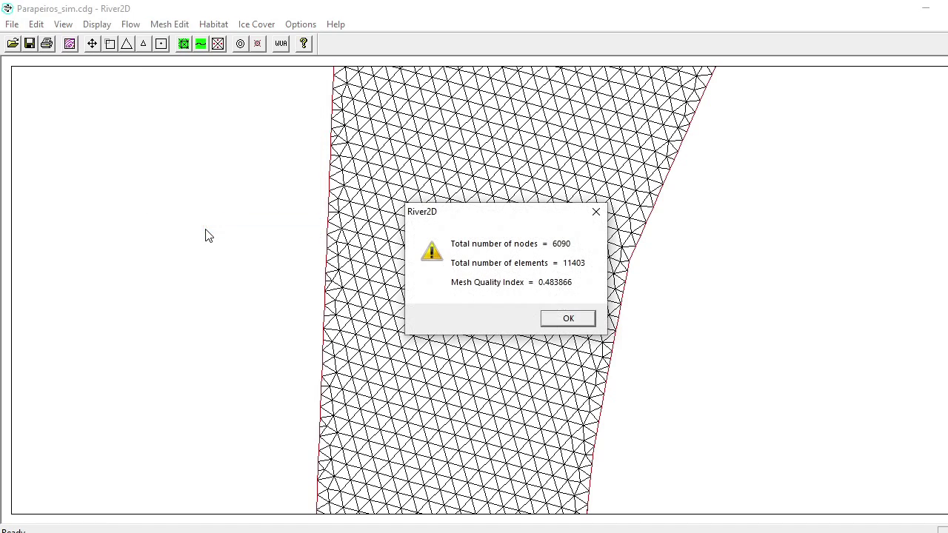
click(570, 322)
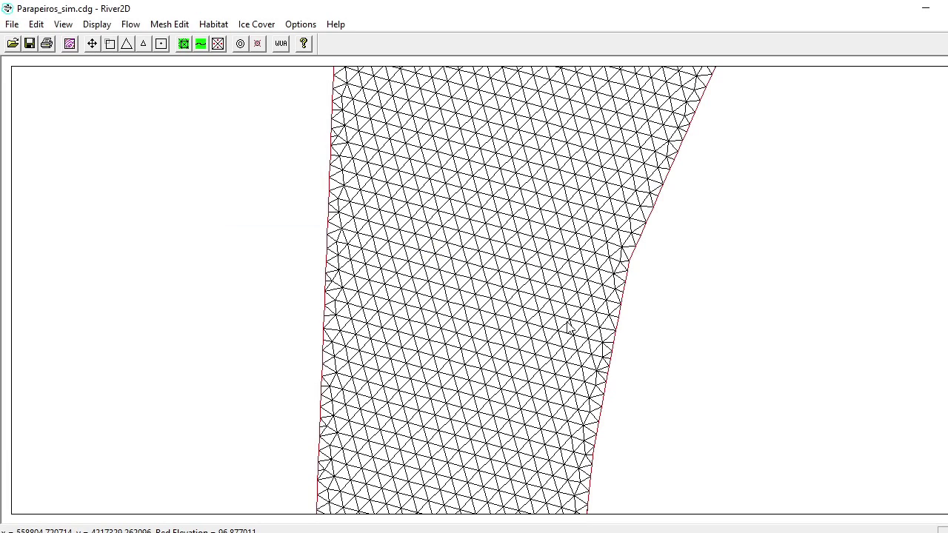
Save the smoothed simulation file and hide the mesh so that only the reach's boundary is drawn.
click(30, 45)
scroll(240, 218, down, 1)
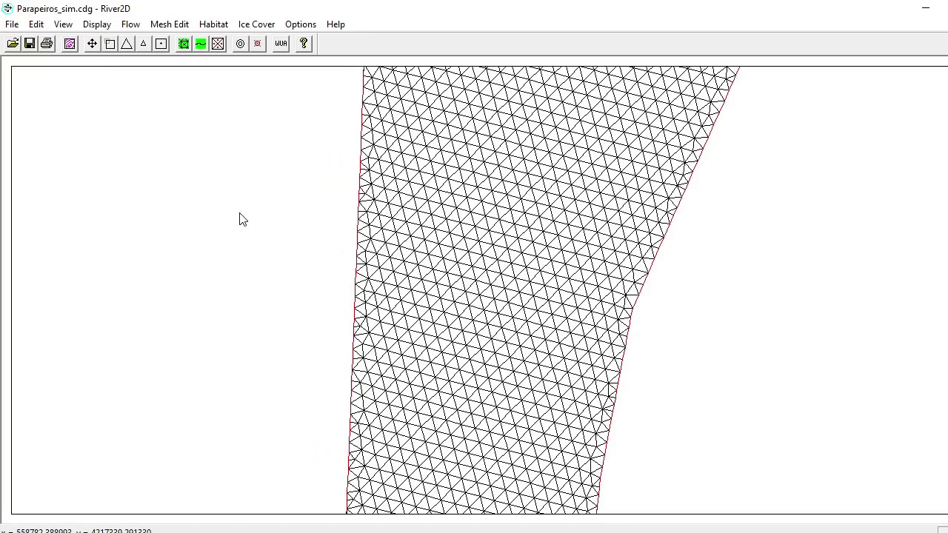
click(92, 43)
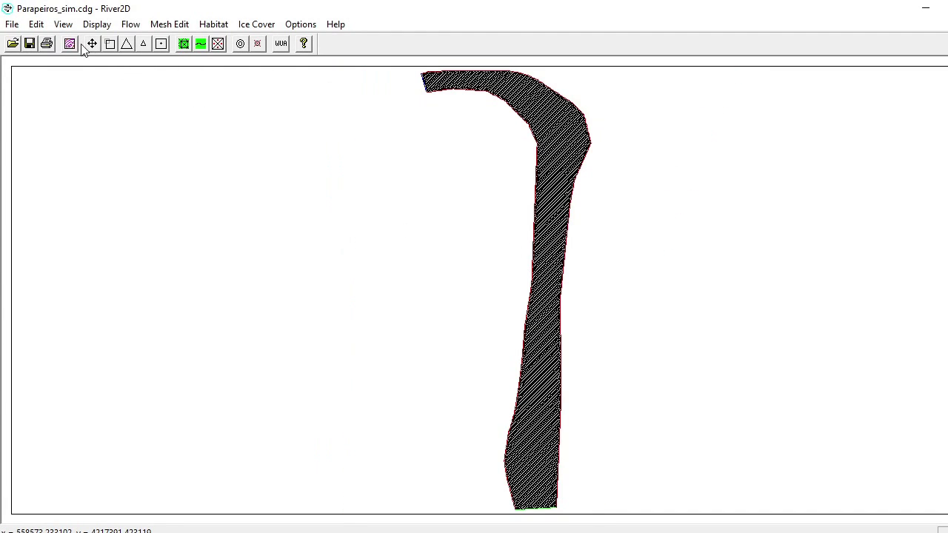
click(96, 23)
click(116, 150)
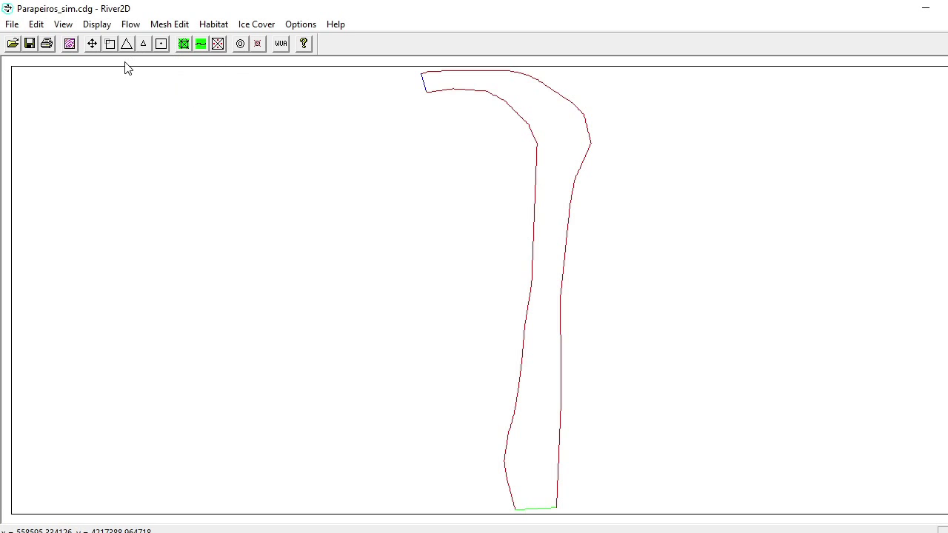
Display colour shading of the bed elevation with an automatic colour range.
click(88, 26)
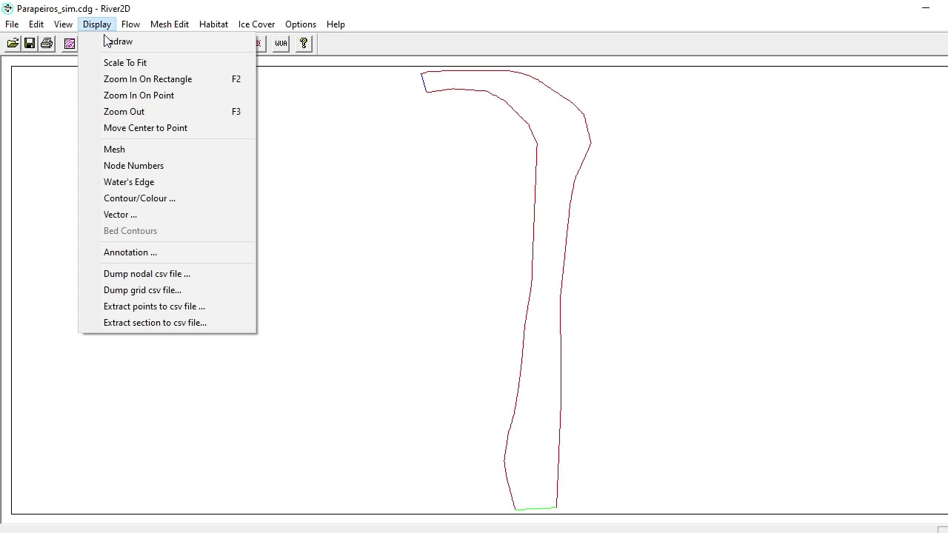
click(111, 199)
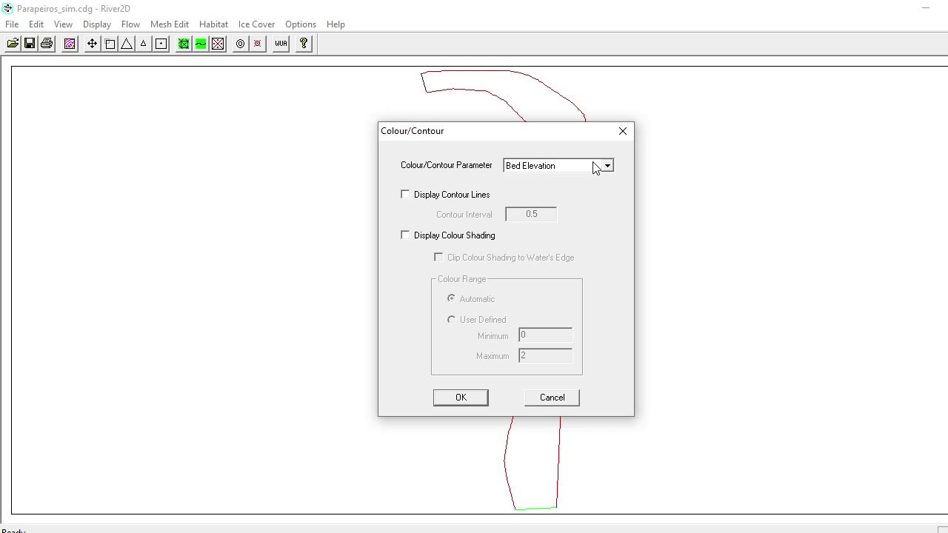
click(405, 236)
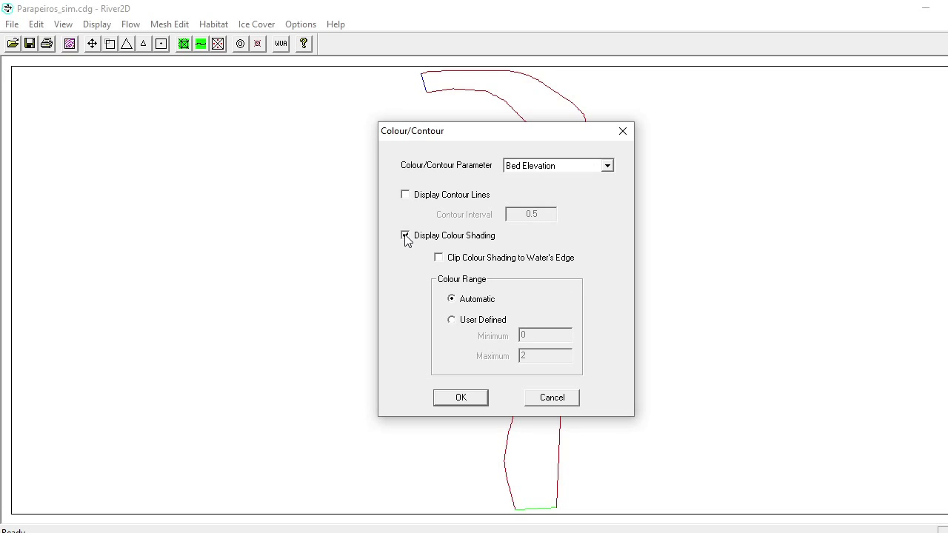
click(448, 404)
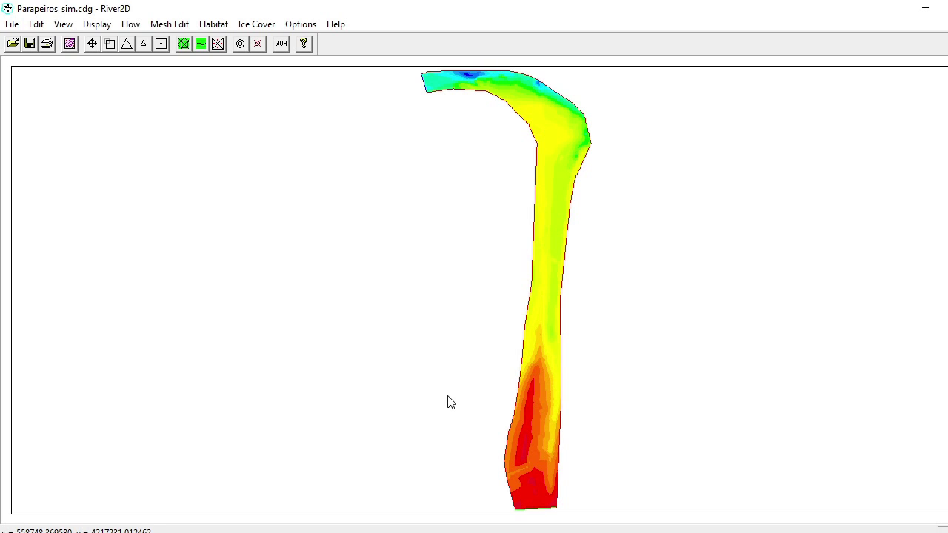
Annotate the plot with the color legend, a distance scale of 10, a vector scale of 1, inflow and outflow discharge, and time.
click(97, 25)
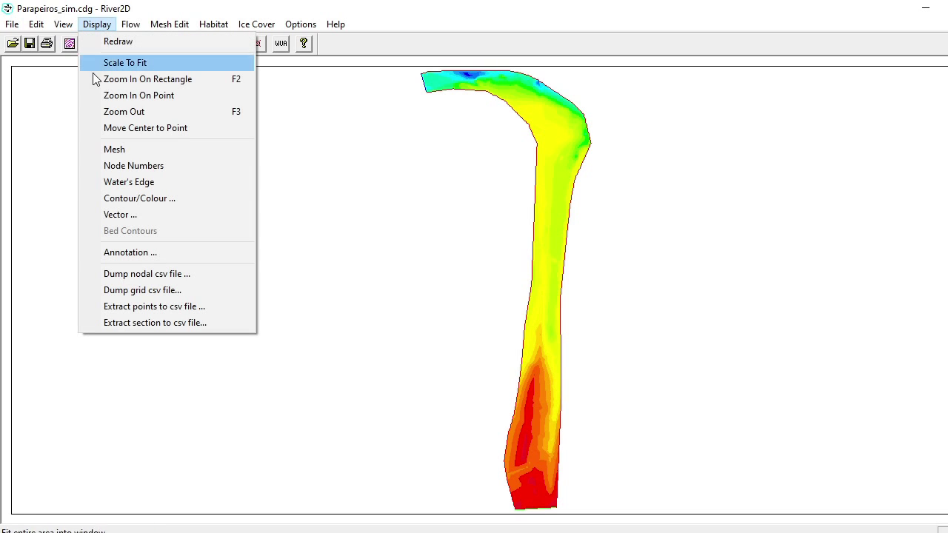
click(105, 252)
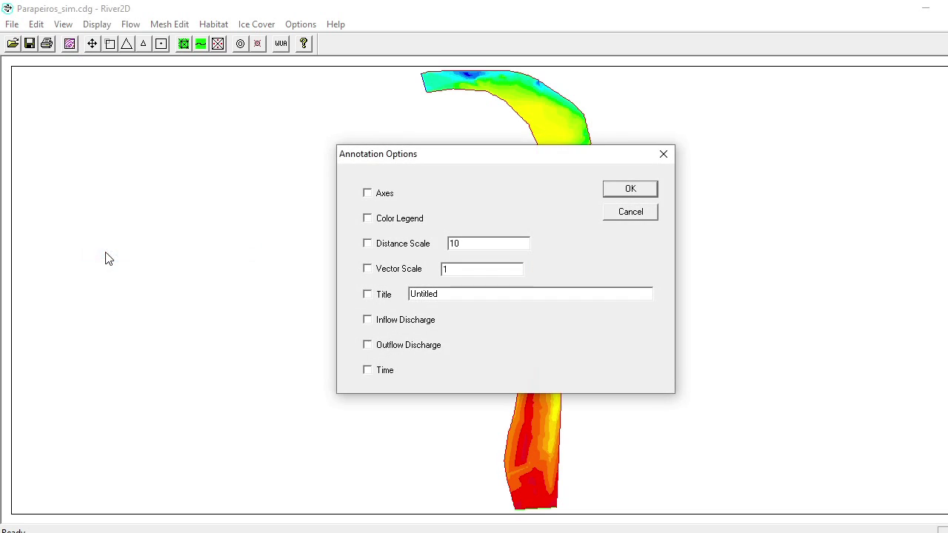
click(378, 220)
click(370, 245)
click(368, 270)
click(368, 319)
click(368, 345)
click(368, 369)
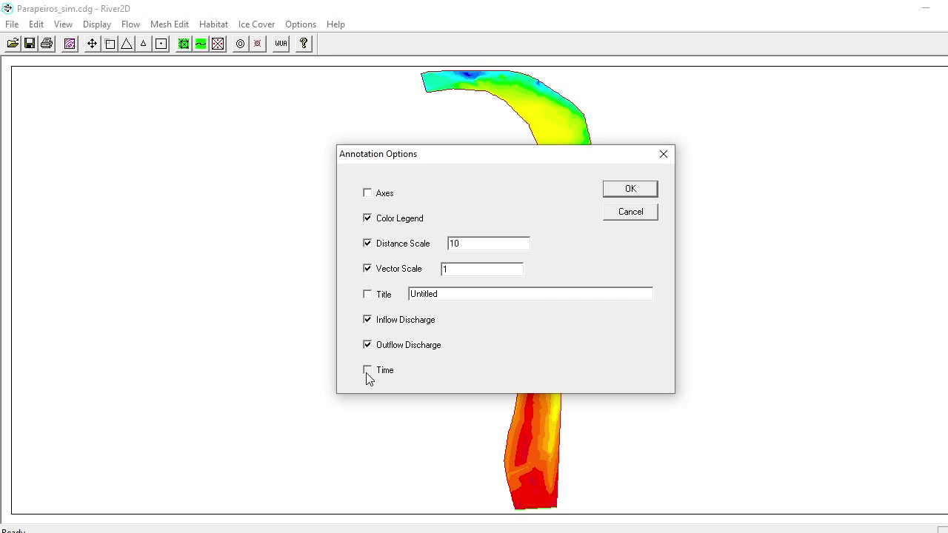
click(628, 188)
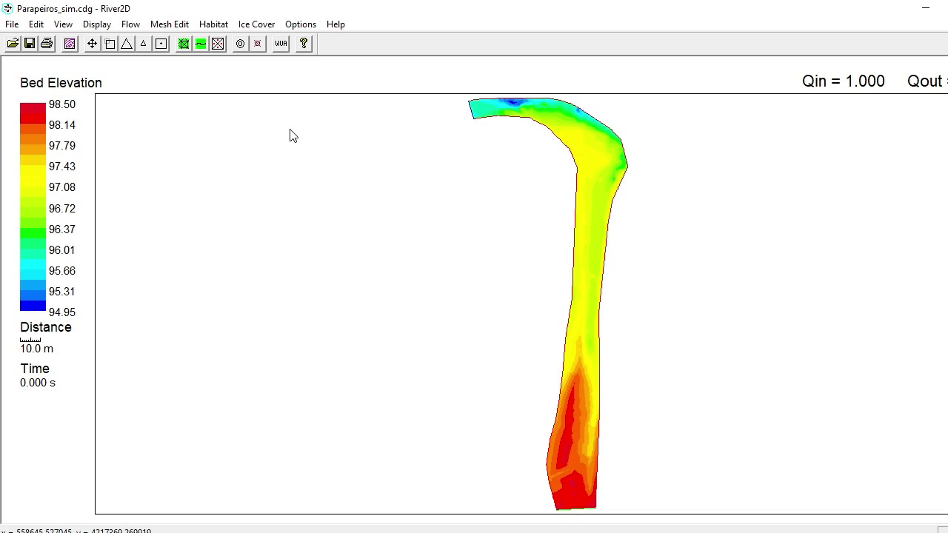
Change the colour shading parameter to Velocity Magnitude, keeping the automatic colour range.
click(96, 27)
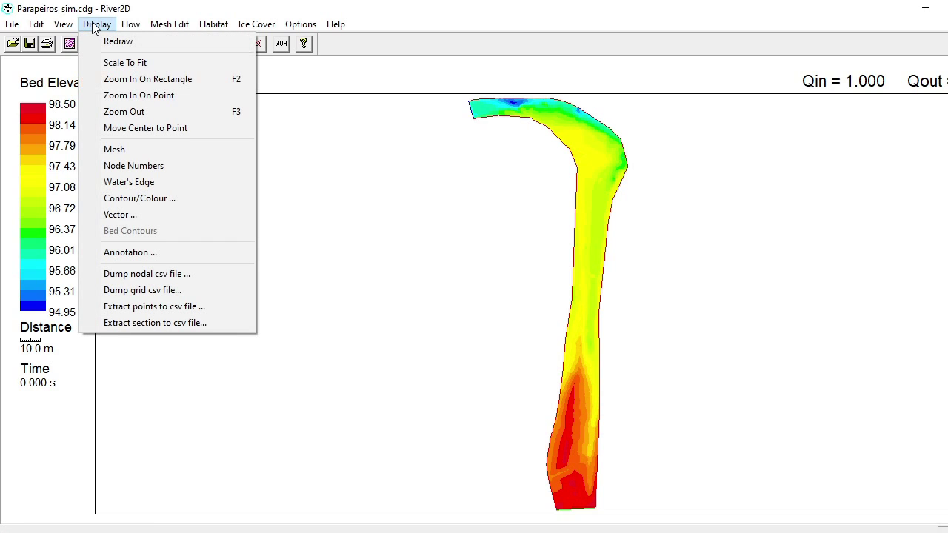
click(111, 198)
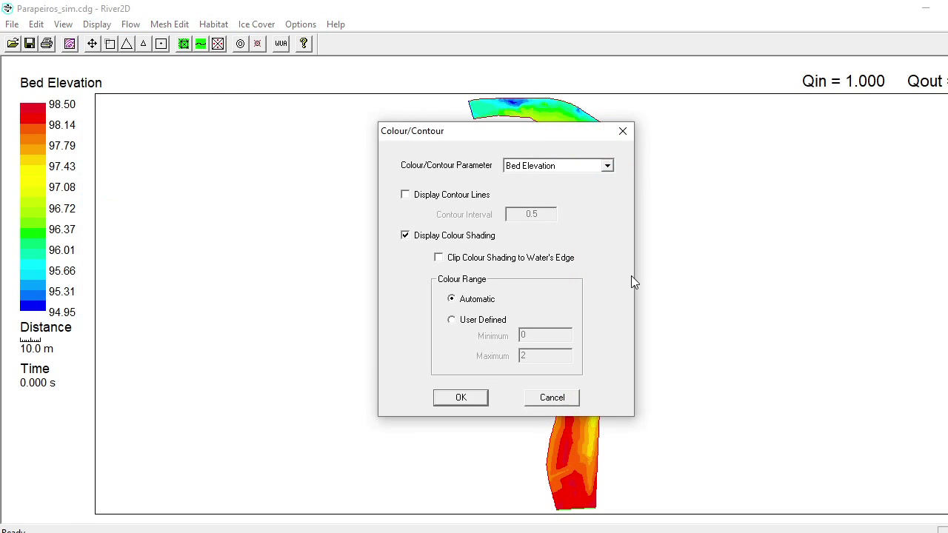
click(607, 171)
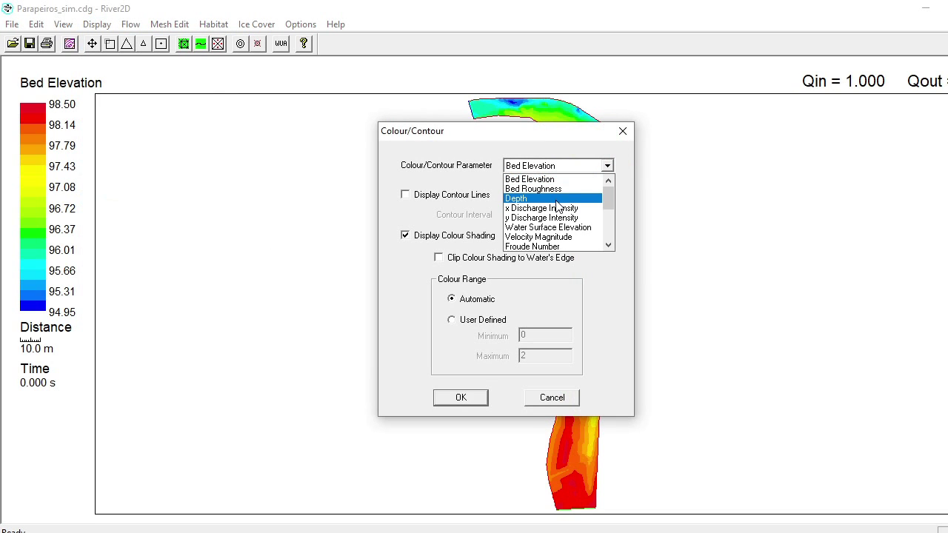
mouse_move(612, 198)
mouse_down()
mouse_move(611, 222)
mouse_move(610, 198)
mouse_up()
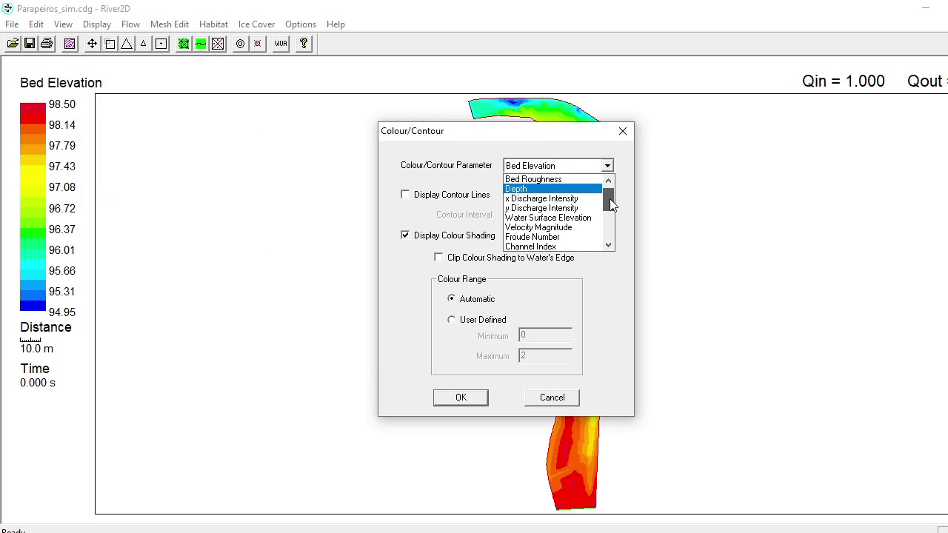
click(547, 231)
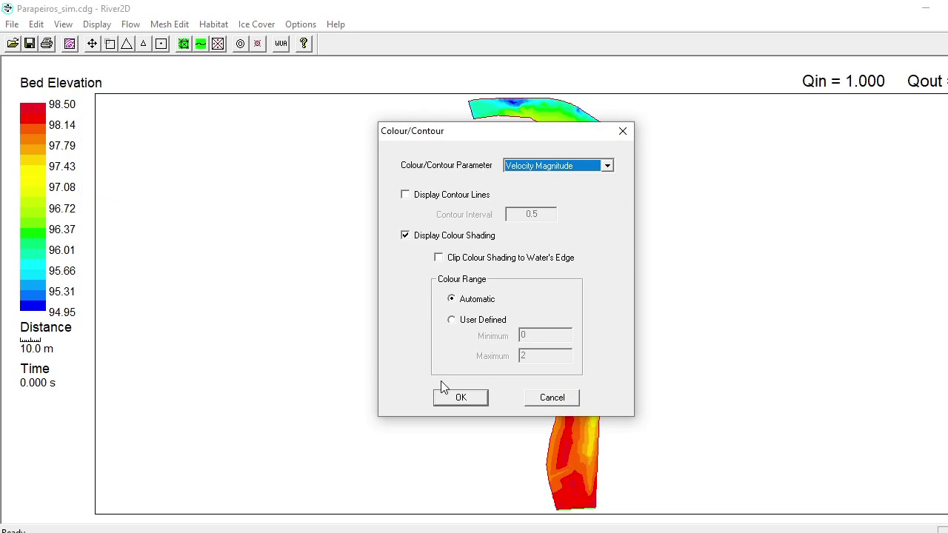
click(456, 398)
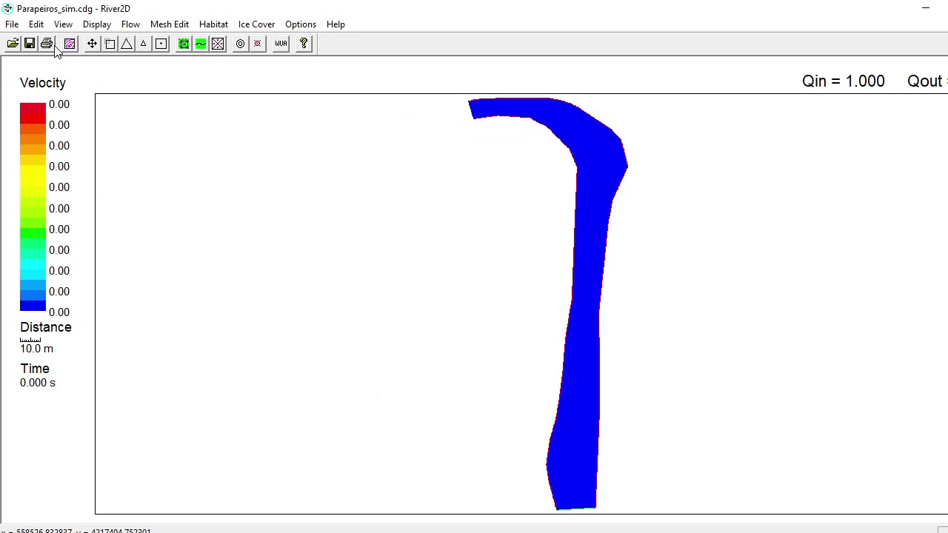
Plot velocity vectors at the nodes with a scale of 10 and a minimum depth of 0.02.
click(94, 28)
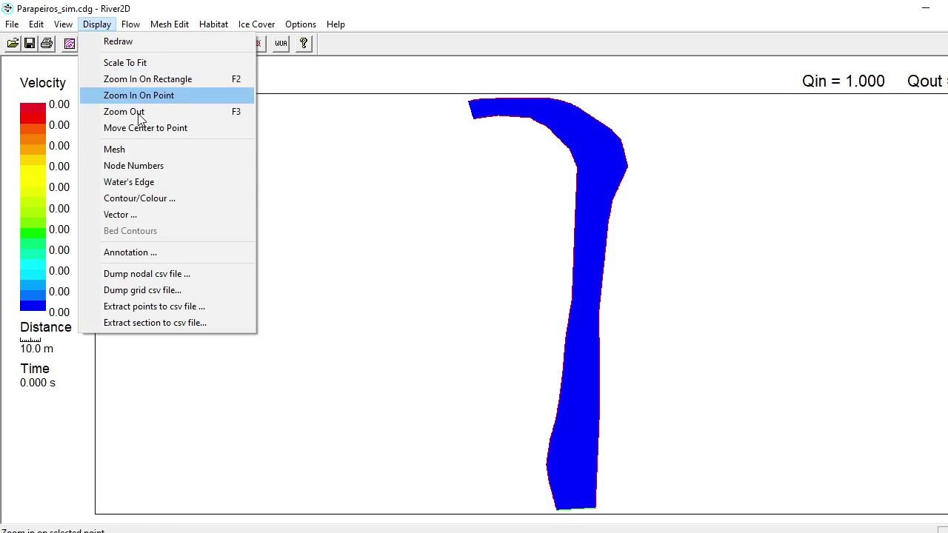
click(115, 216)
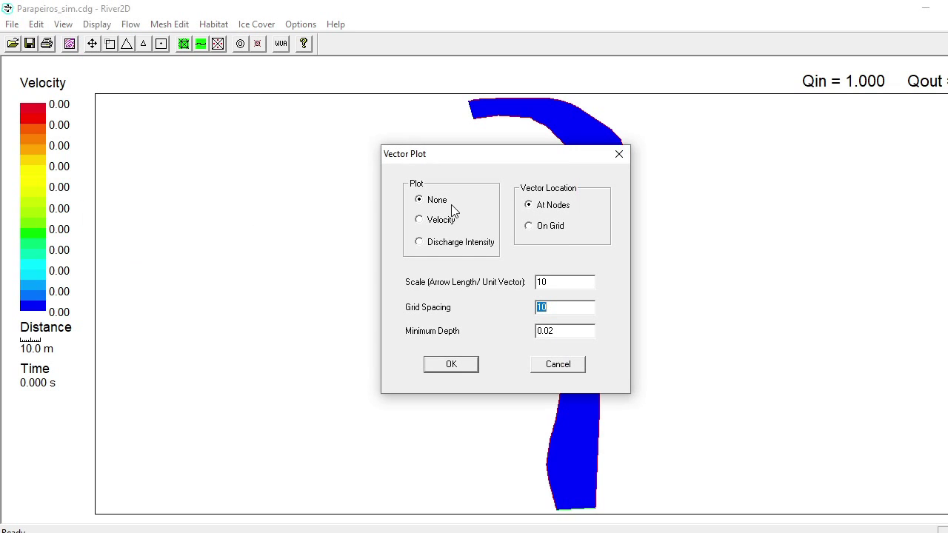
click(421, 220)
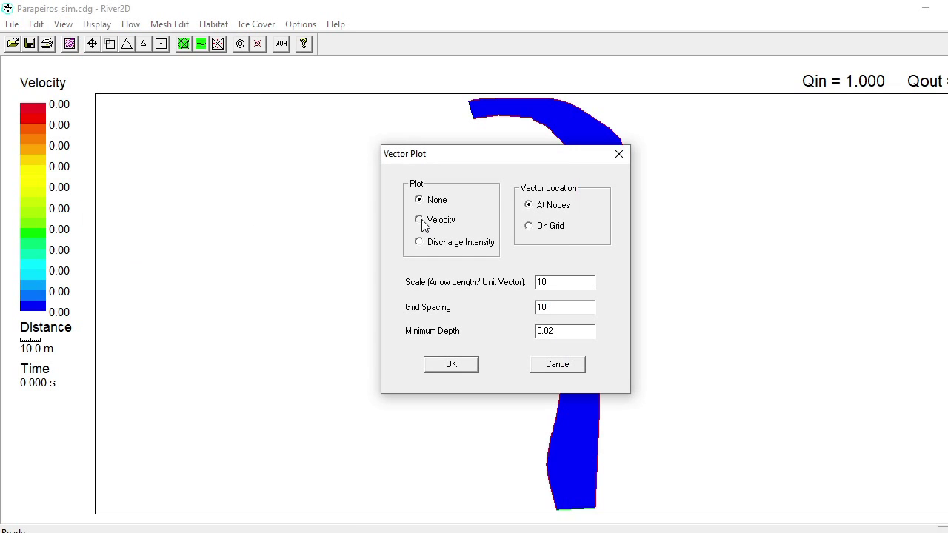
click(451, 363)
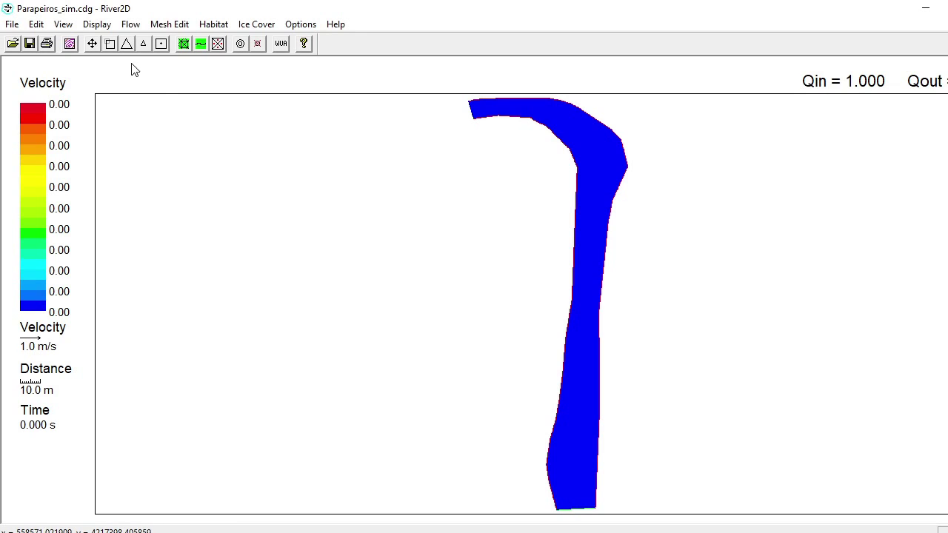
Review the flow boundary condition at the inflow end of the reach and accept its fixed discharge of 1 cms.
click(129, 24)
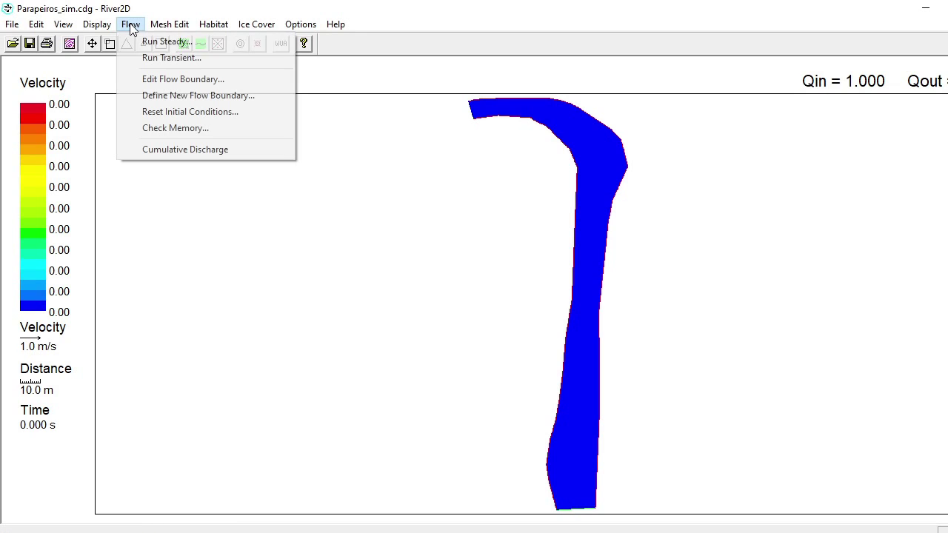
click(132, 78)
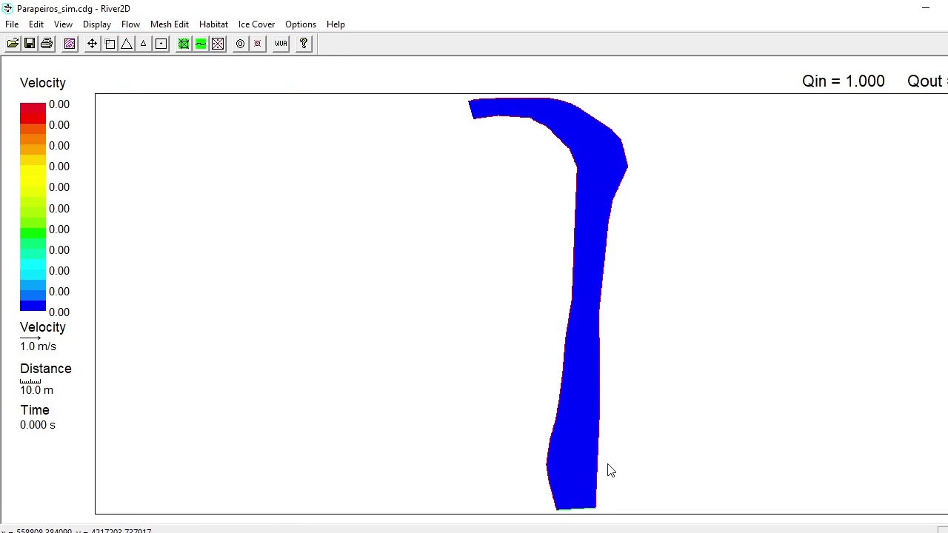
click(590, 511)
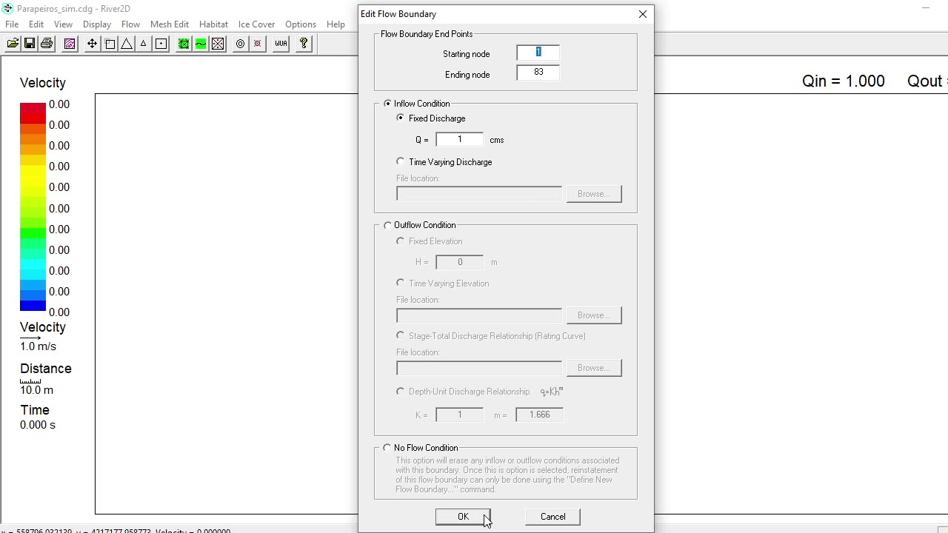
click(461, 523)
click(461, 522)
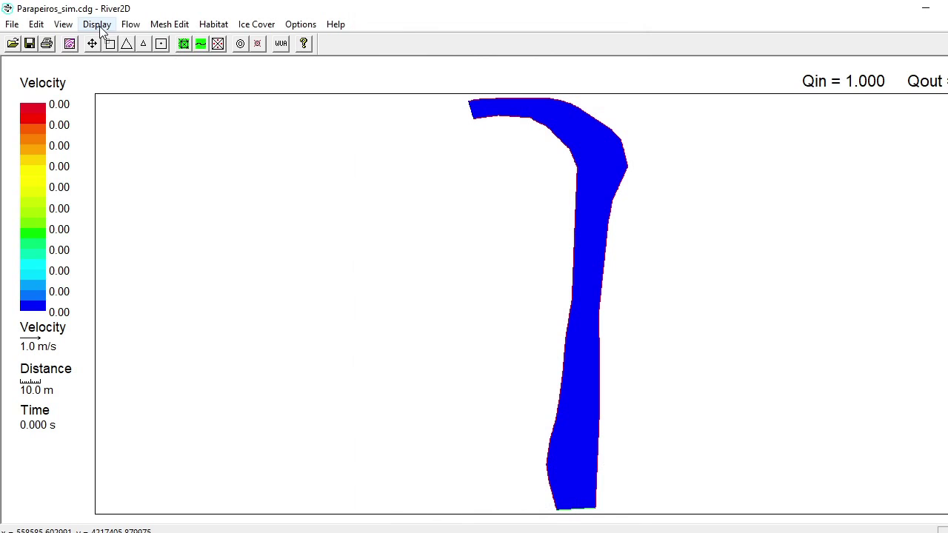
Change the flow boundary condition at the outflow end of the reach to Depth-Unit Discharge Relationship, accepting K = 1 and m = 1.666.
click(130, 24)
click(130, 76)
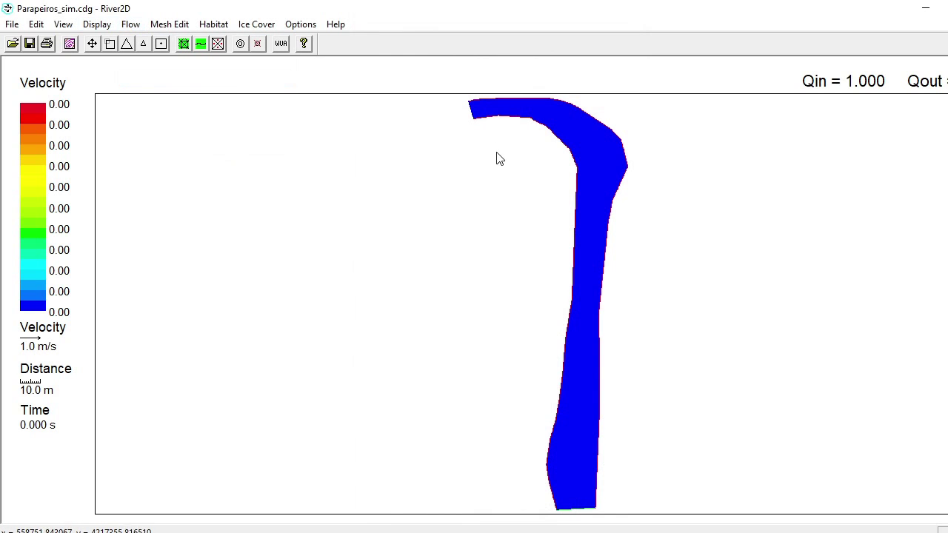
click(473, 112)
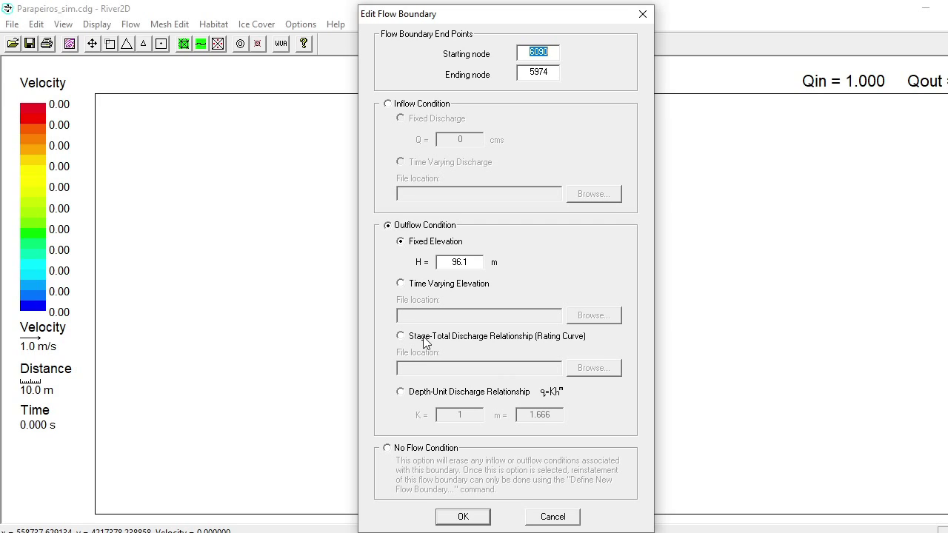
click(401, 392)
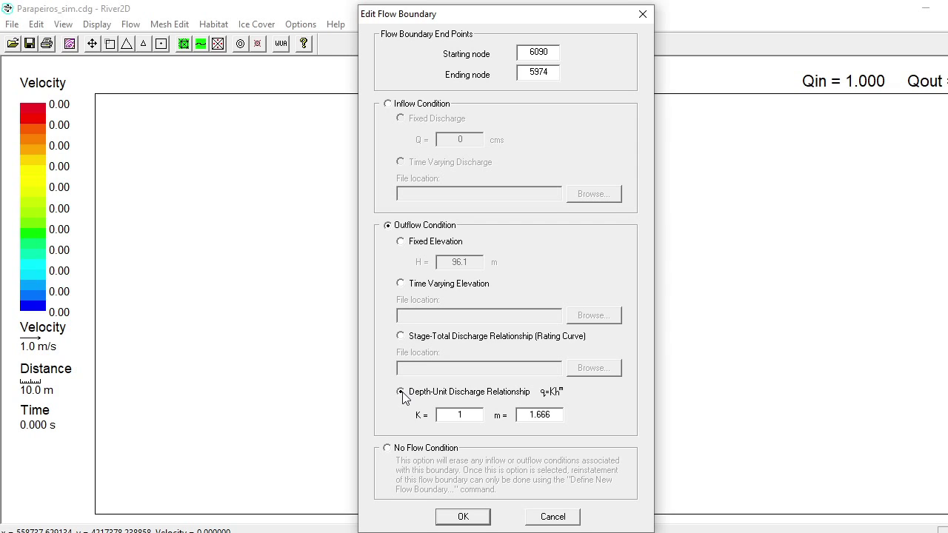
click(462, 516)
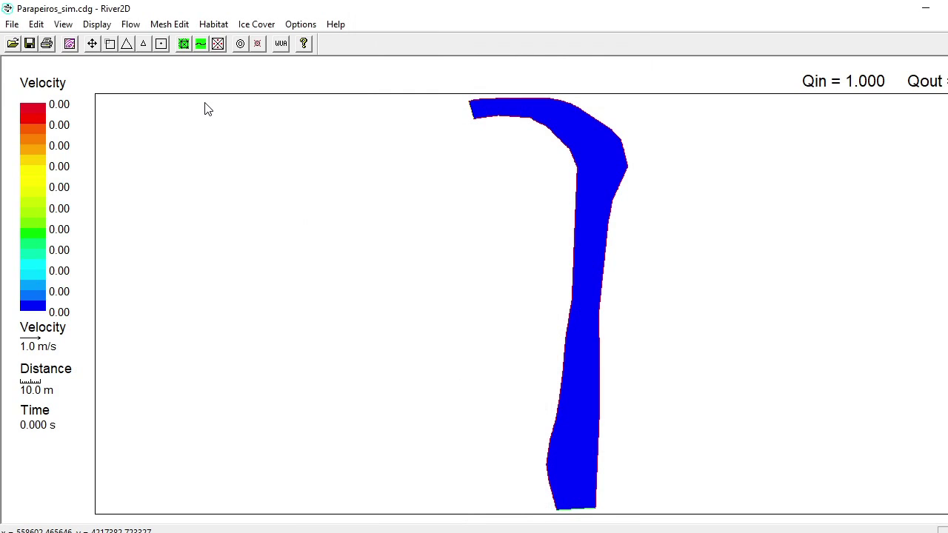
Start a steady simulation with a final time of 100000 and a reduced initial time increment, keeping the maximum increment of 100.
click(131, 26)
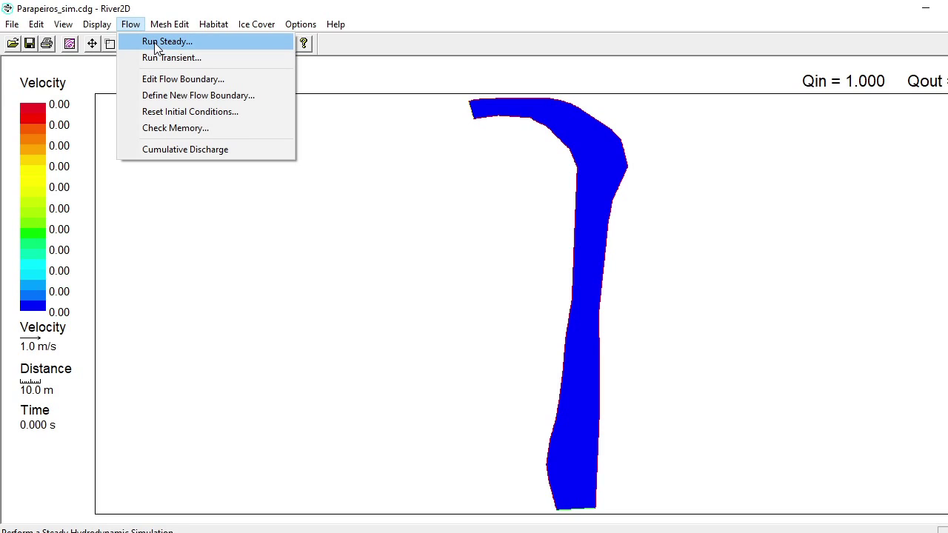
click(158, 42)
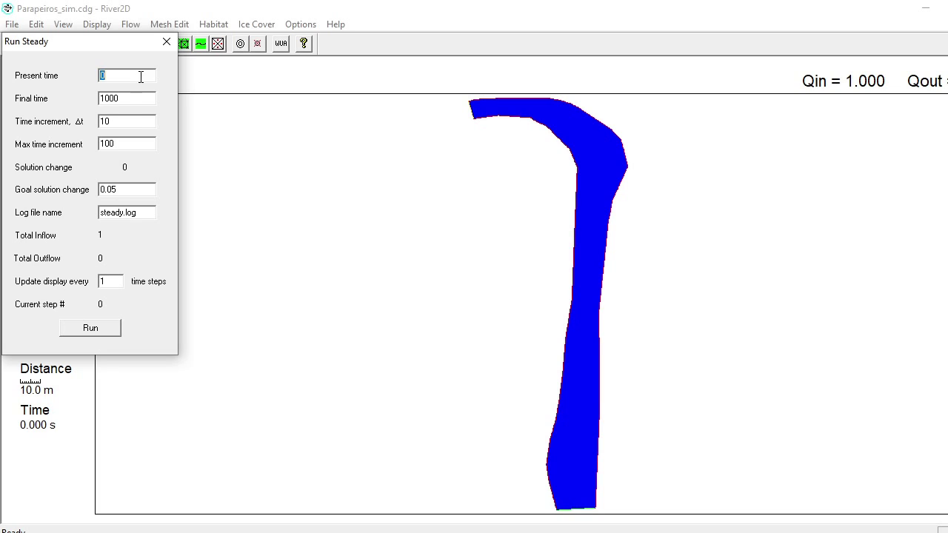
click(133, 103)
text(00)
key(Tab)
key(BackSpace)
text(0.0)
click(87, 331)
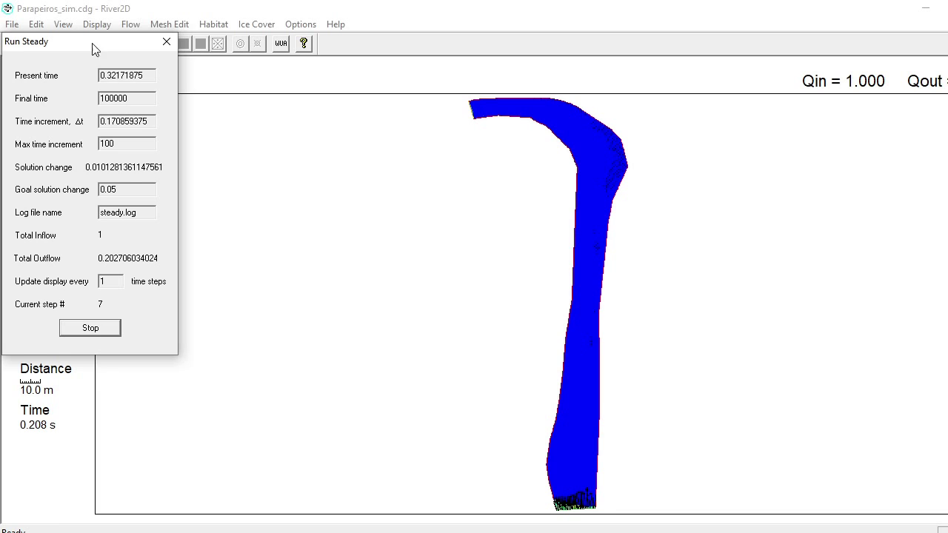
Move the Run Steady dialog clear of the reach so the flow plot can be watched during the run.
drag(93, 47, 274, 91)
drag(370, 117, 633, 158)
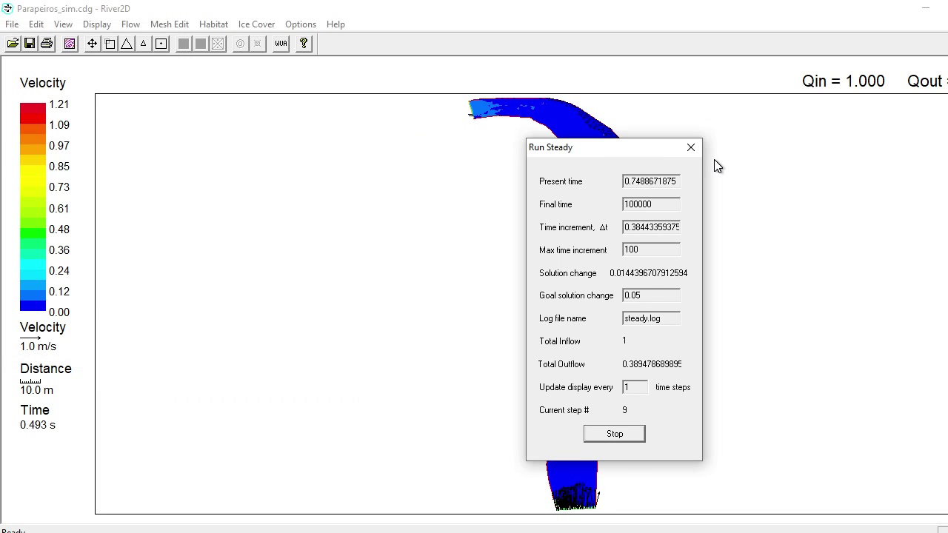
drag(714, 159, 766, 151)
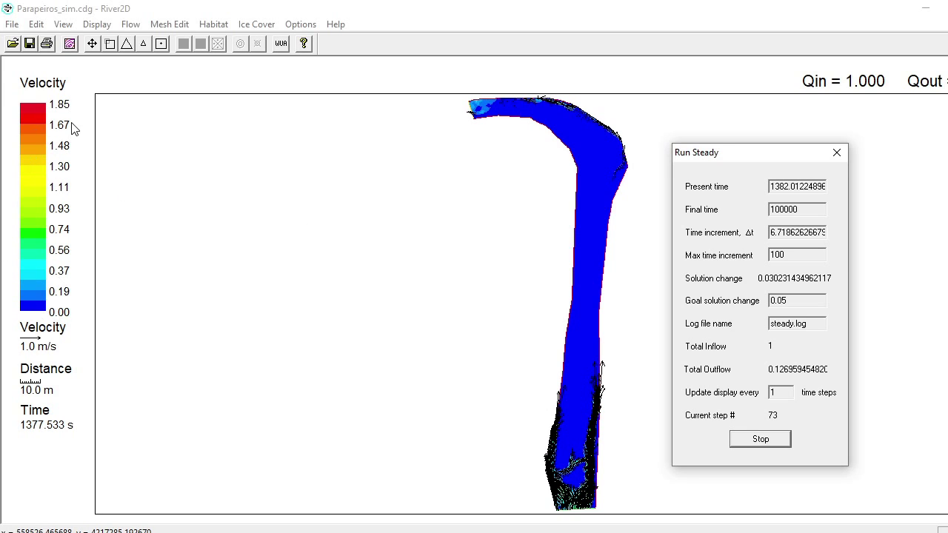
Remove the velocity vectors from the plot by setting the vector plot type to None during the run.
click(109, 28)
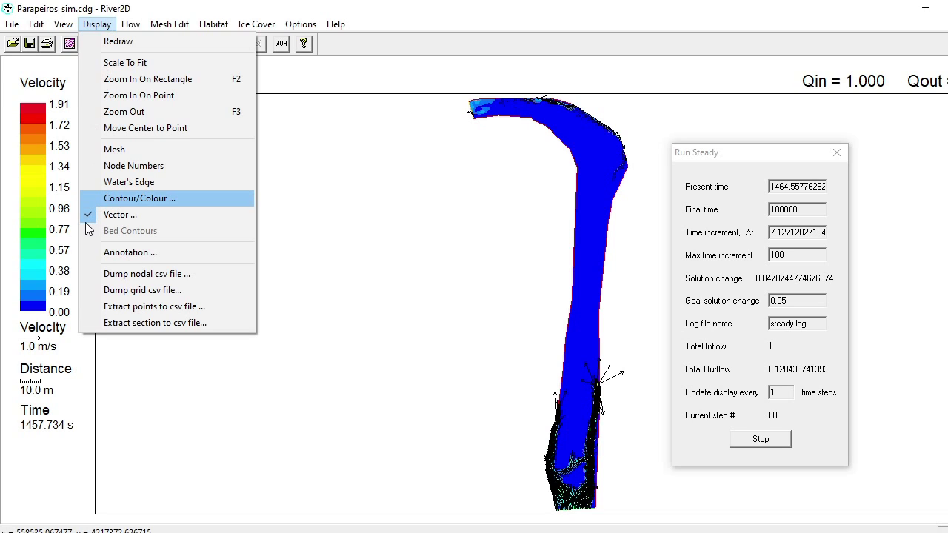
click(86, 221)
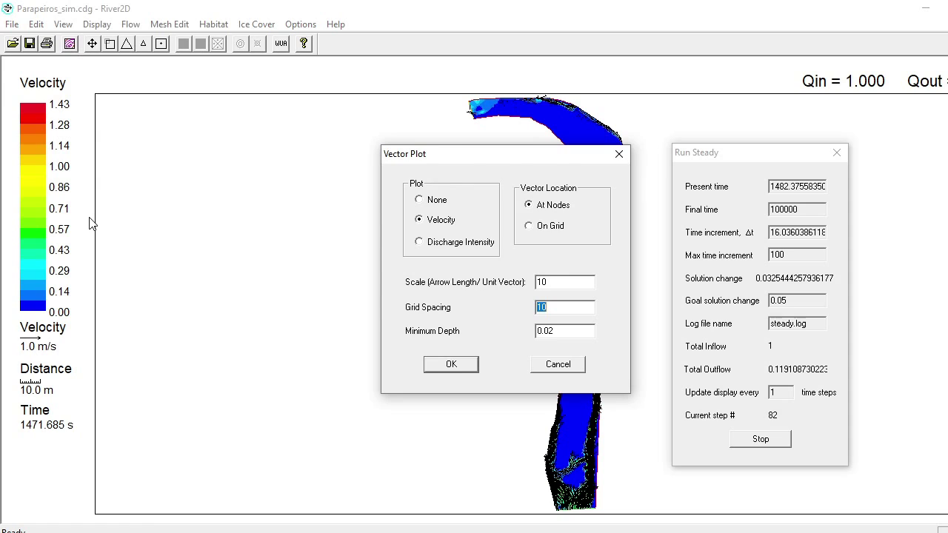
click(419, 200)
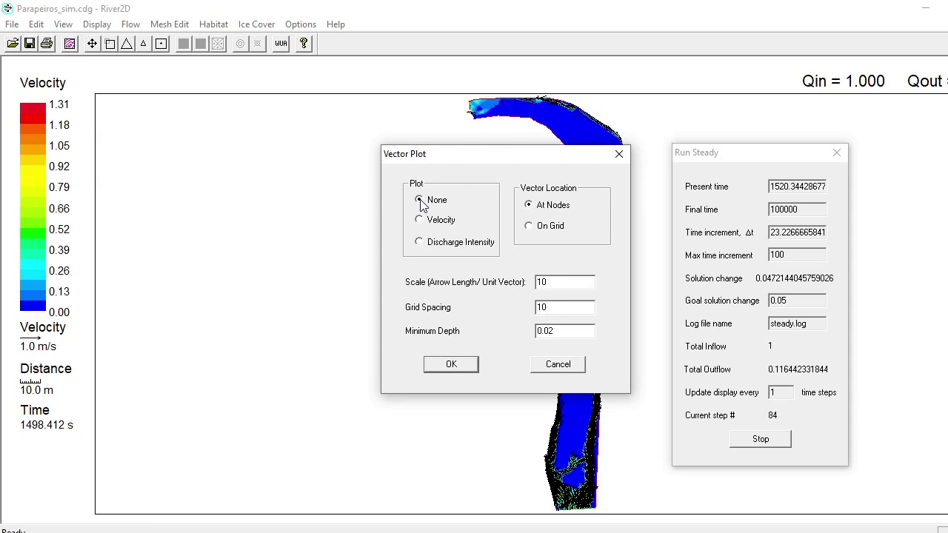
click(439, 367)
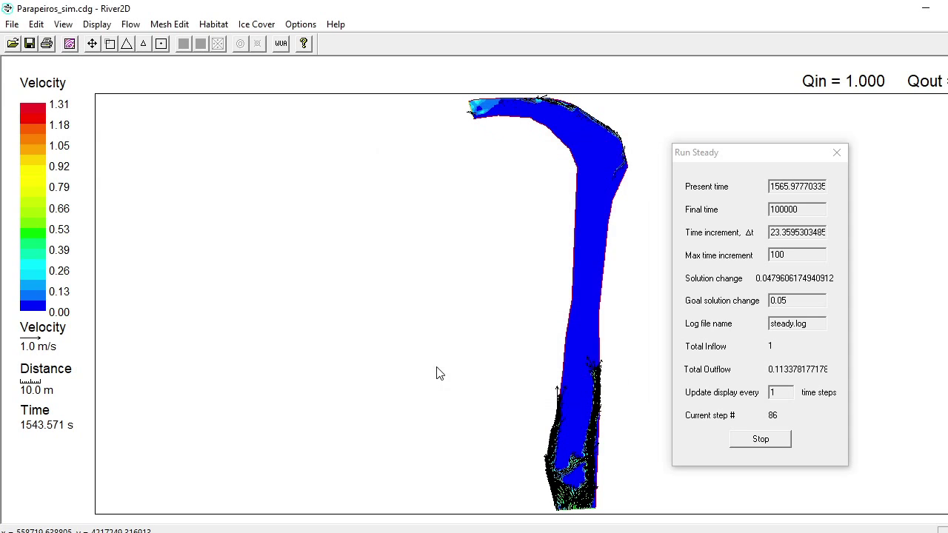
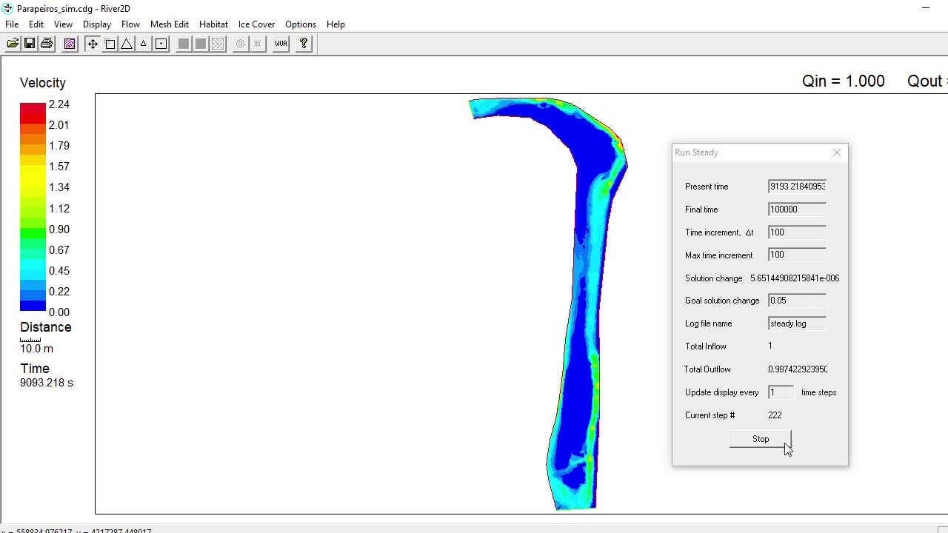
Stop the steady run, change the colour shading parameter to Depth with the automatic range, and dismiss the run dialog.
click(762, 440)
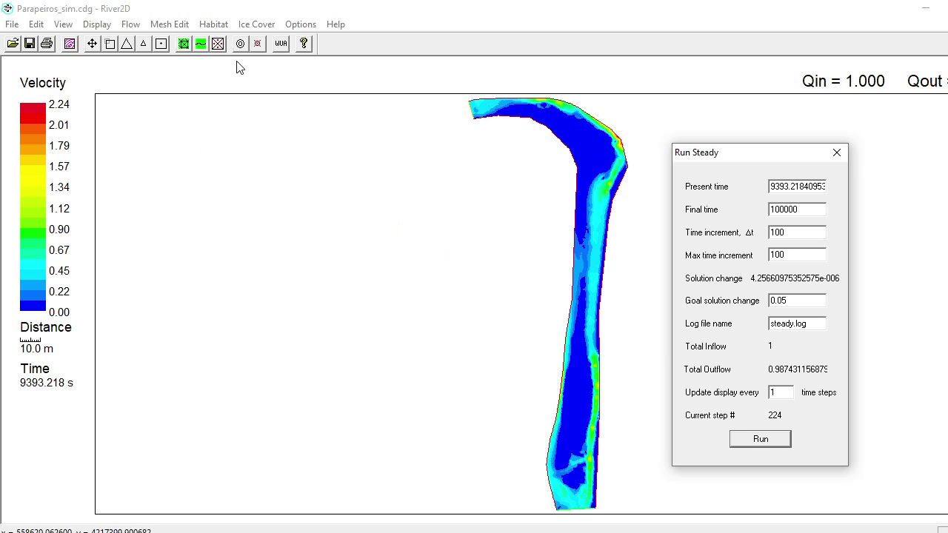
click(95, 25)
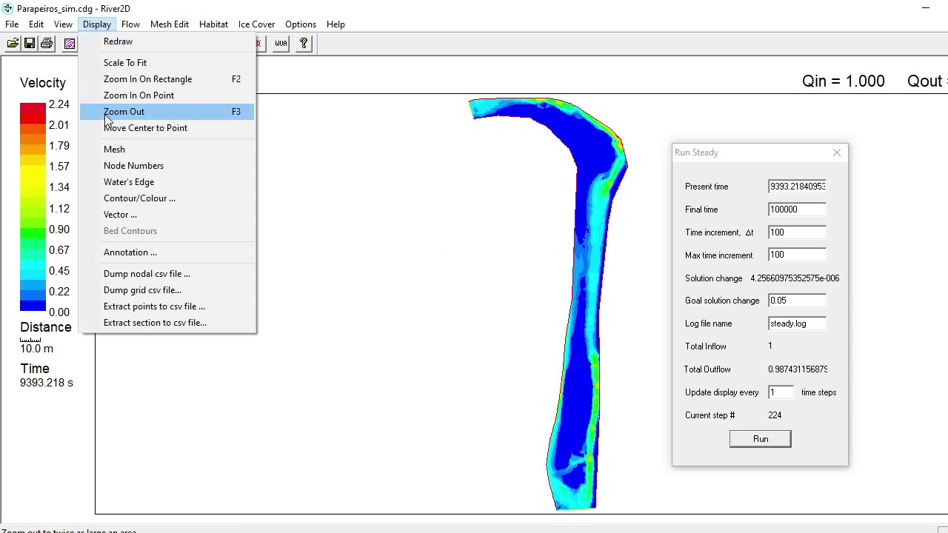
click(111, 198)
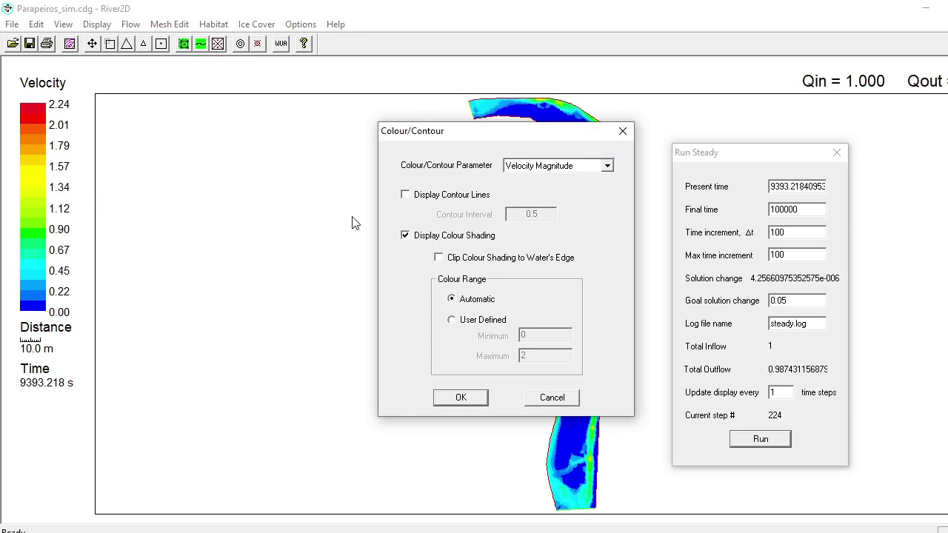
click(574, 164)
scroll(608, 217, up, 2)
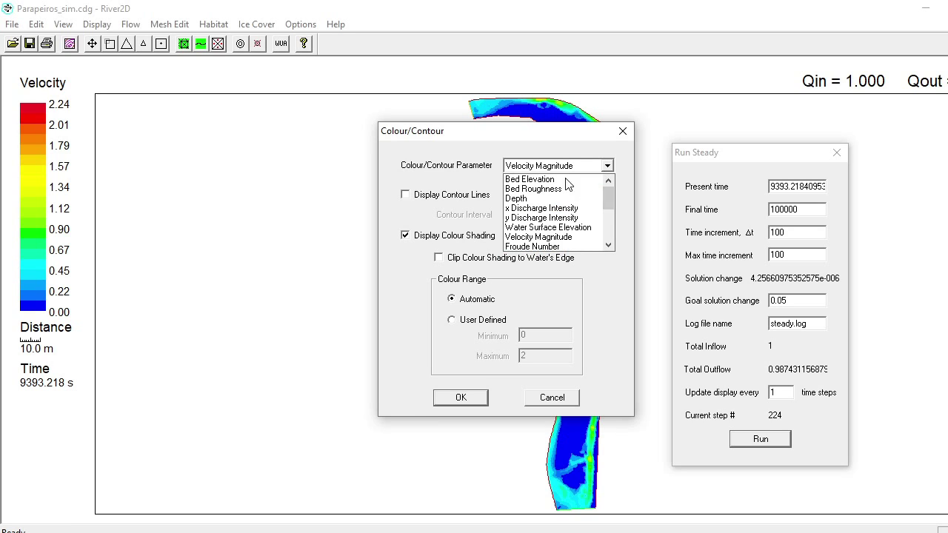
click(527, 199)
click(477, 396)
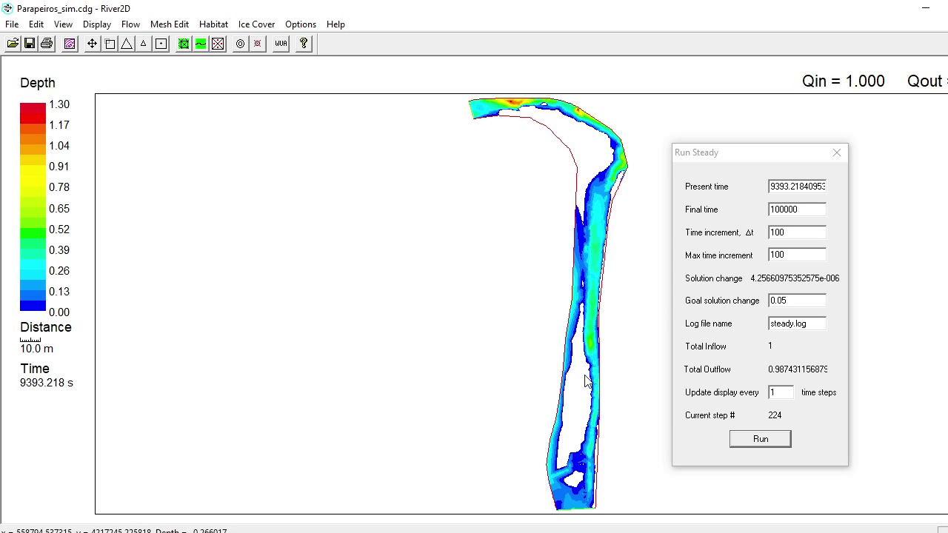
click(837, 152)
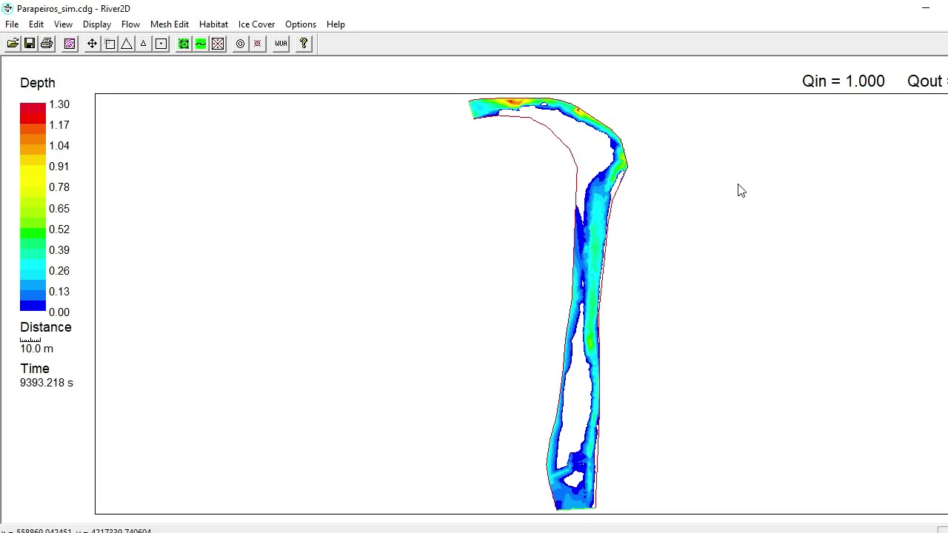
Open macroinvertebrates_suitability.xlsx from the case study folder in Excel and examine the velocity, depth and substrate suitability curves.
click(925, 15)
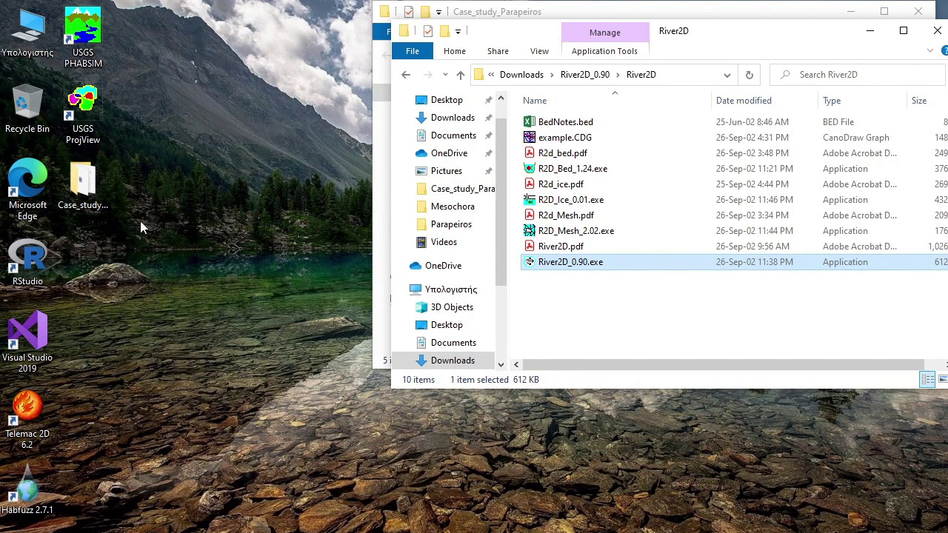
double_click(86, 198)
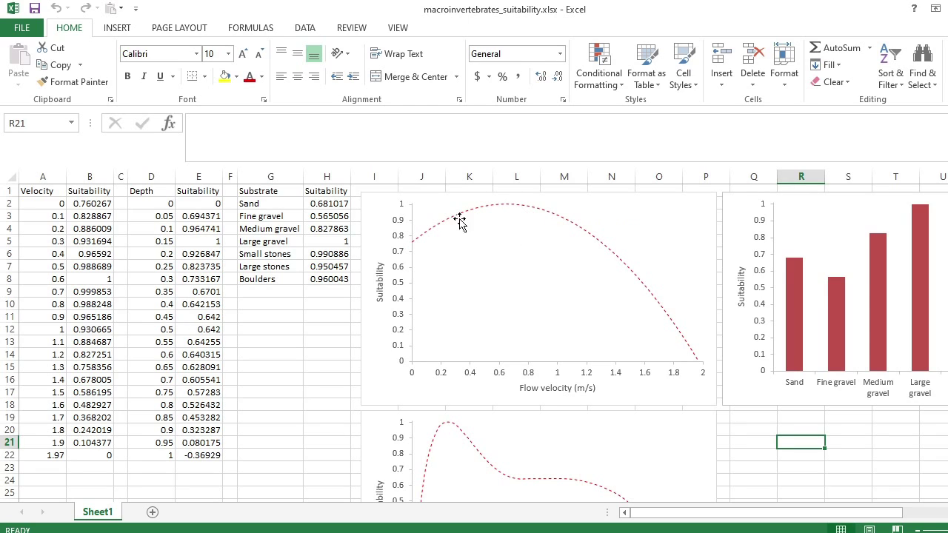
click(381, 211)
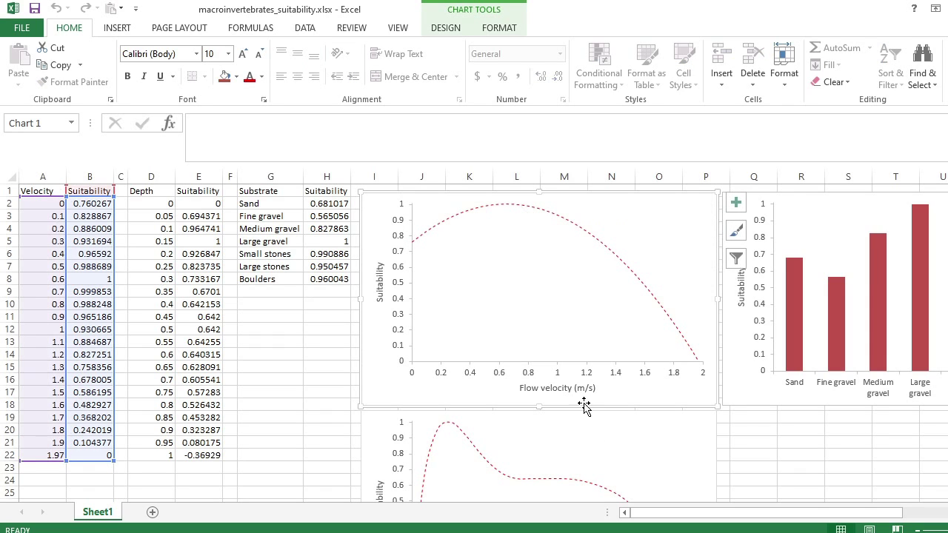
click(381, 436)
scroll(478, 391, down, 5)
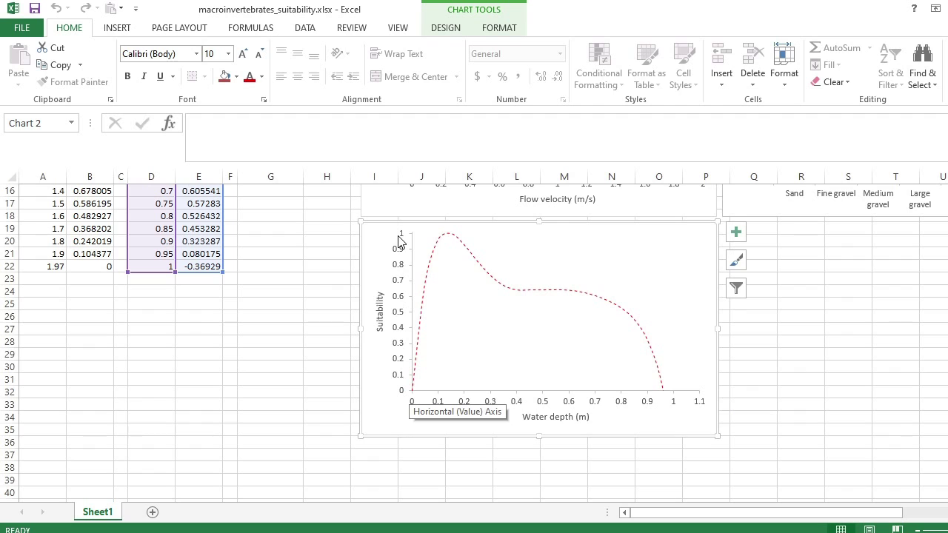
scroll(397, 241, up, 5)
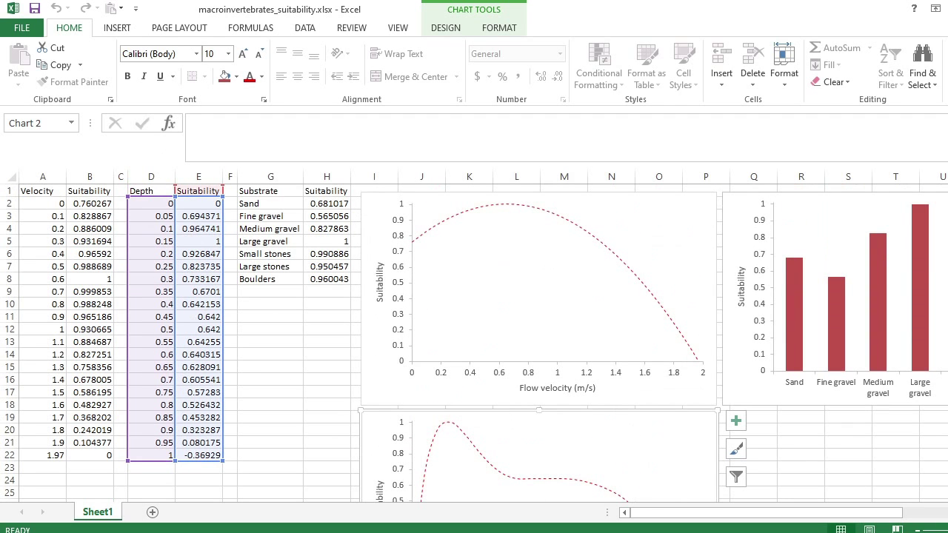
scroll(889, 463, right, 5)
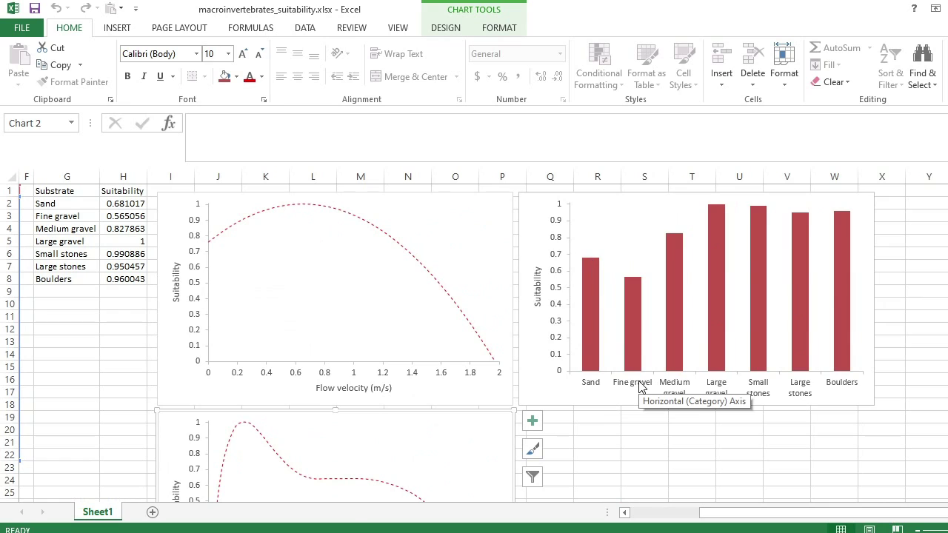
mouse_move(633, 277)
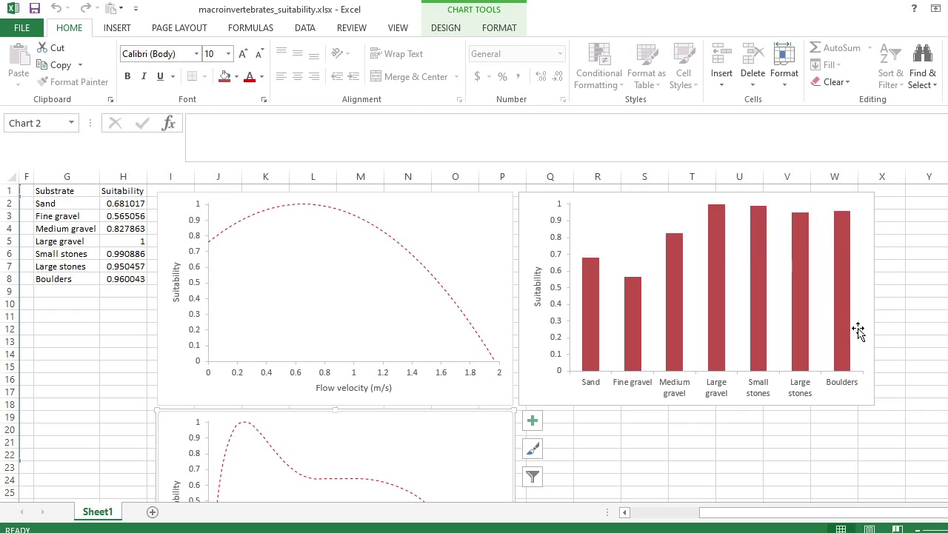
mouse_move(842, 215)
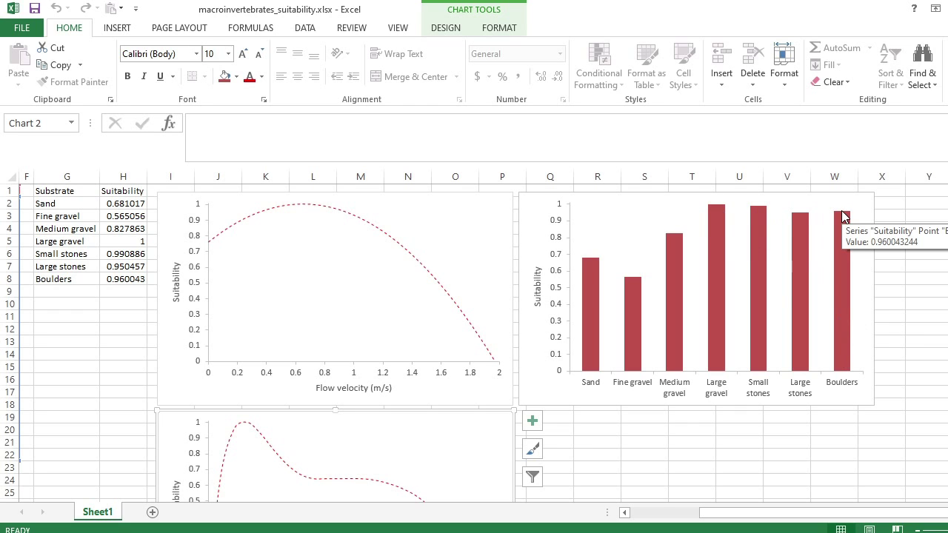
drag(775, 514, 651, 514)
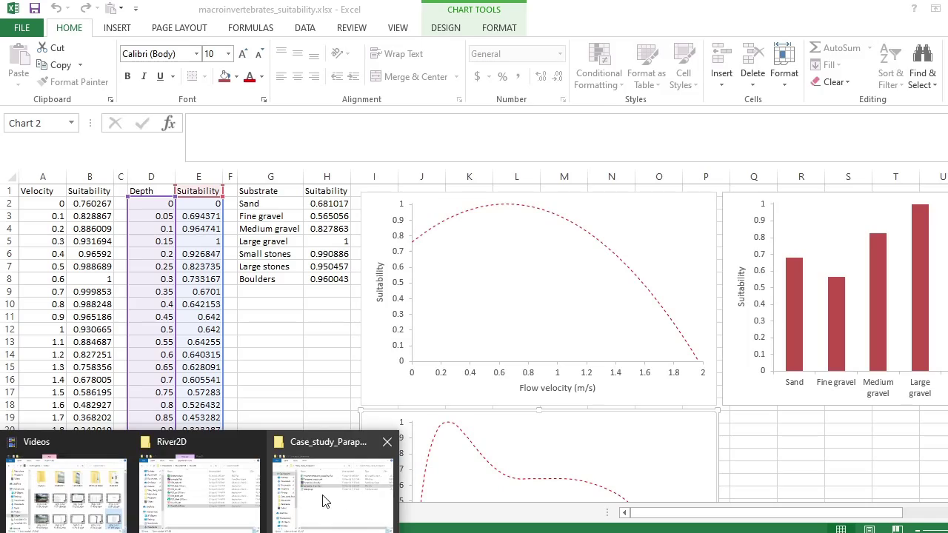
Switch to File Explorer and open the WUACalc folder inside Downloads > Exercises, which holds the example habitat suitability files.
click(322, 496)
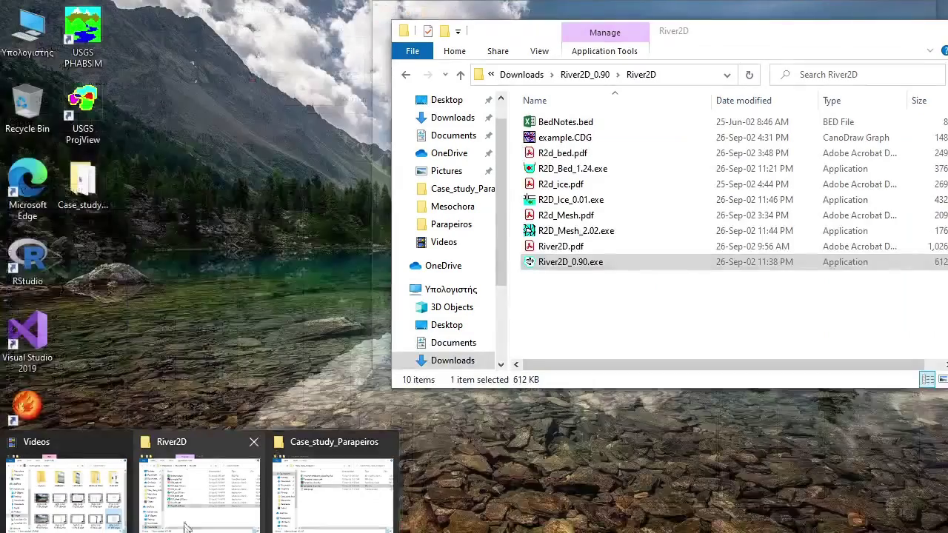
click(201, 485)
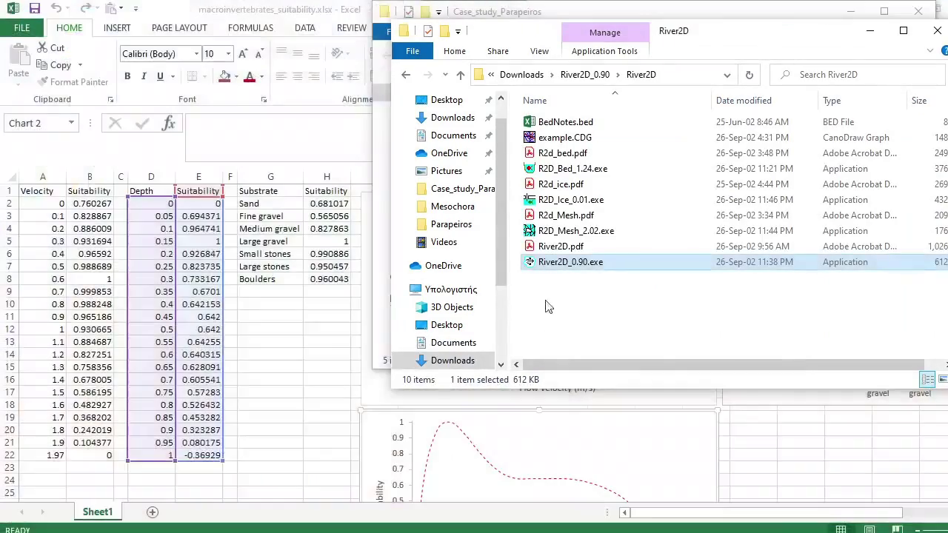
click(582, 75)
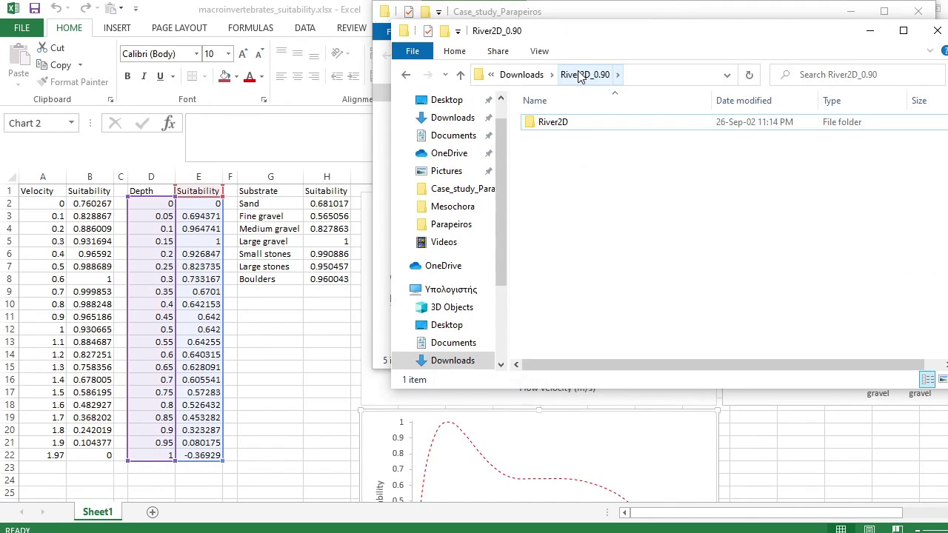
click(528, 75)
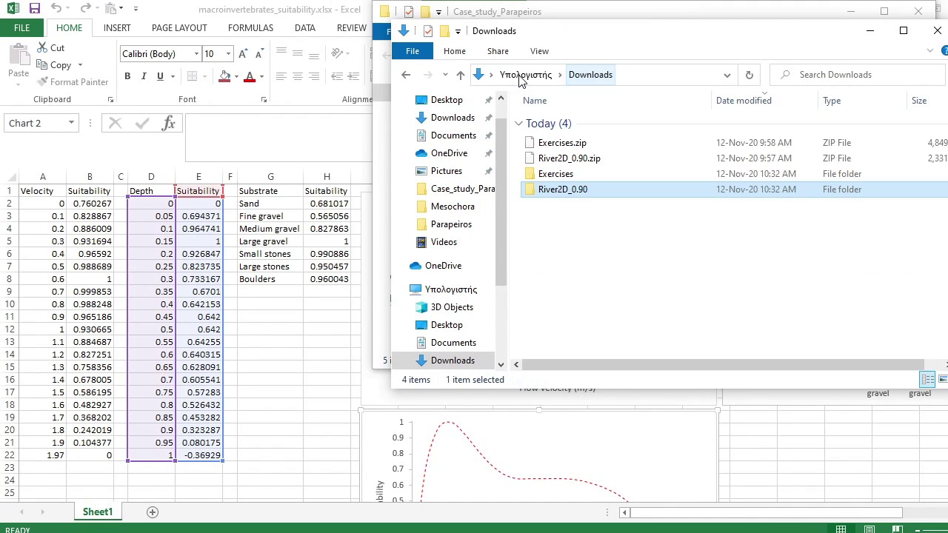
double_click(548, 178)
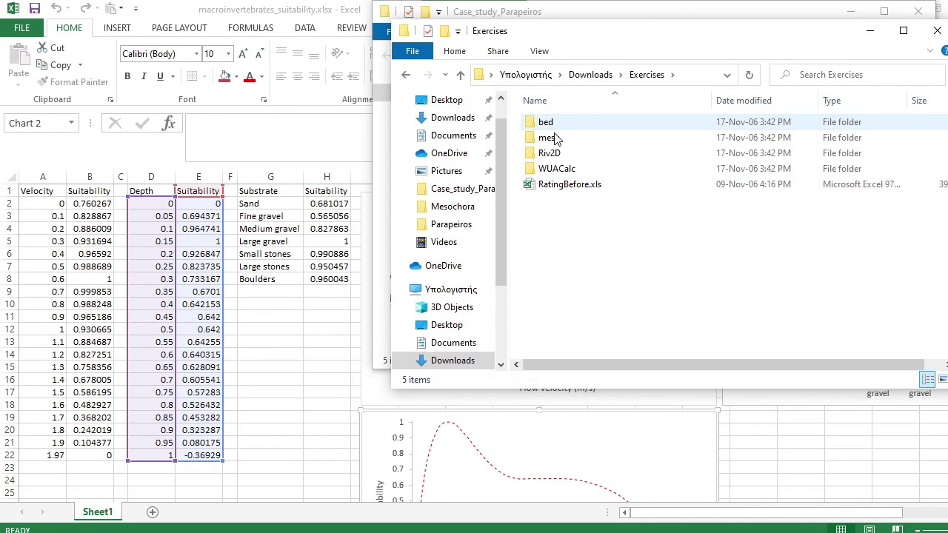
double_click(557, 171)
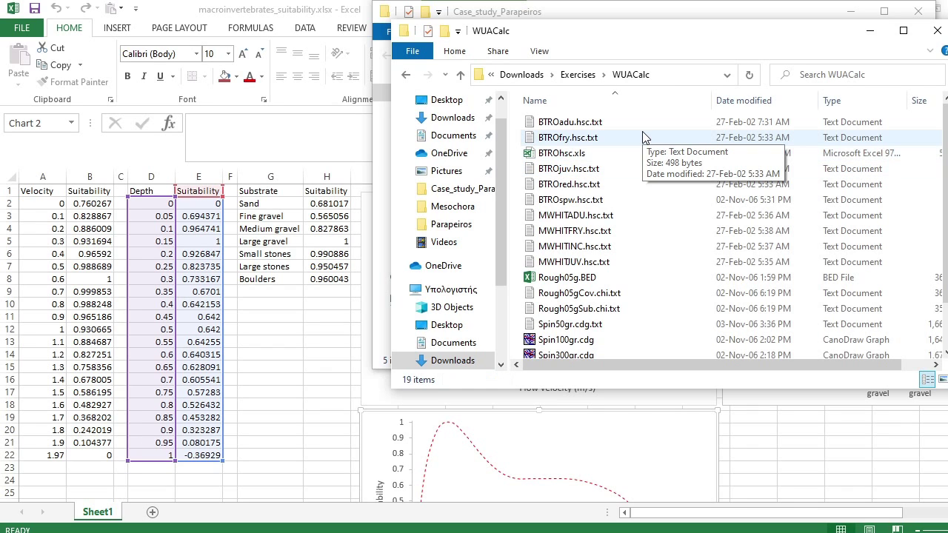
Copy the example file BTROadu.hsc.txt from the WUACalc folder into the Case_study_Parapeiros folder.
click(565, 122)
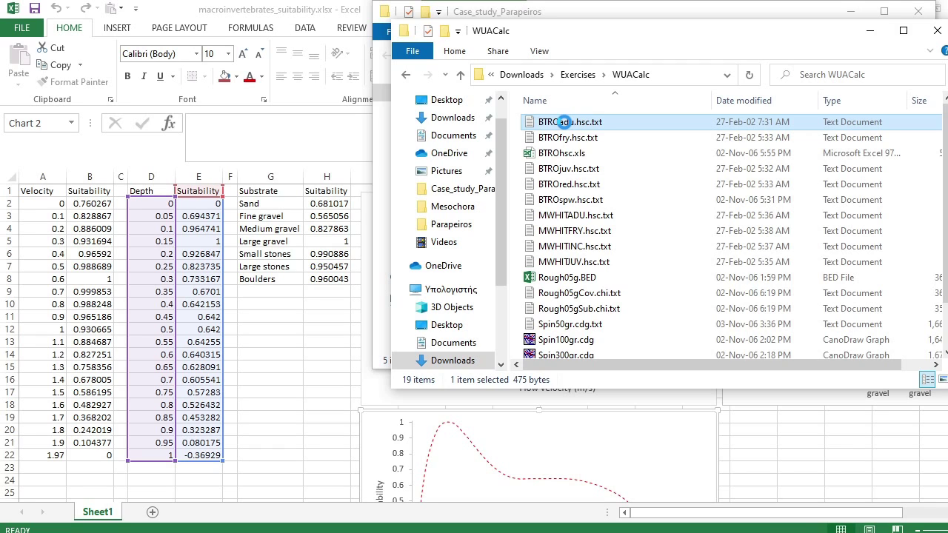
right_click(564, 123)
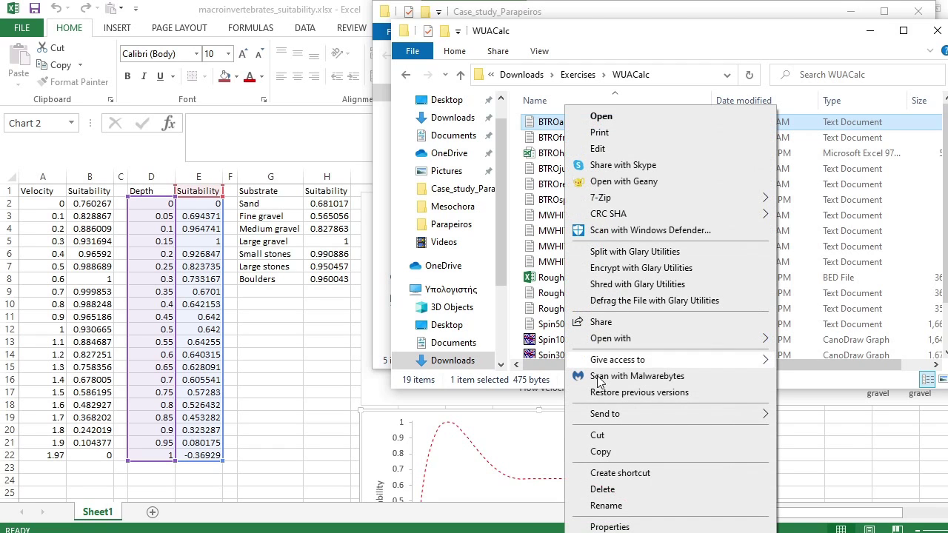
click(613, 453)
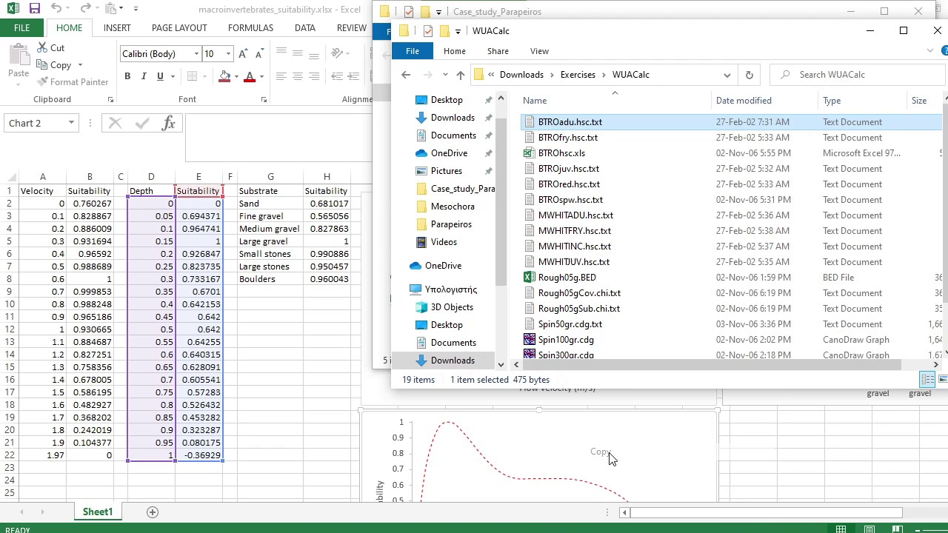
click(589, 17)
click(592, 237)
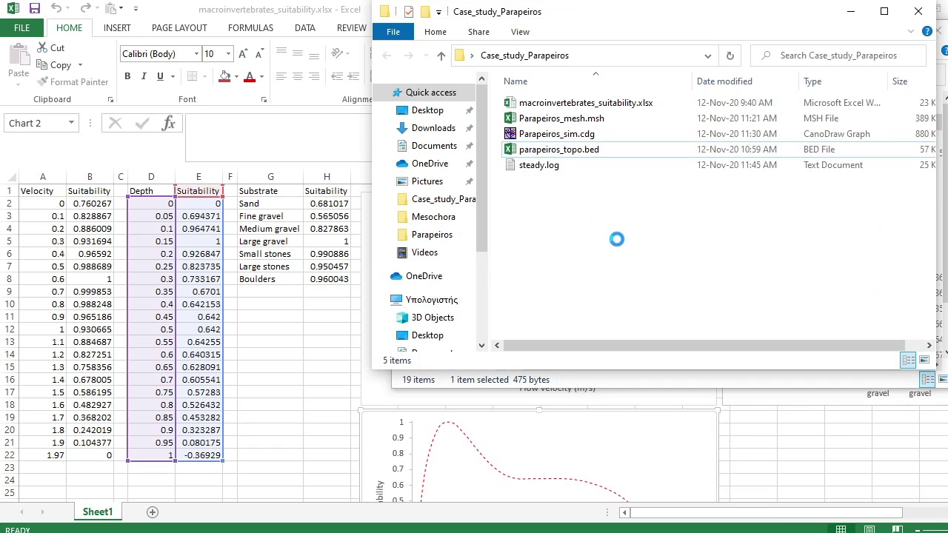
right_click(592, 235)
click(628, 337)
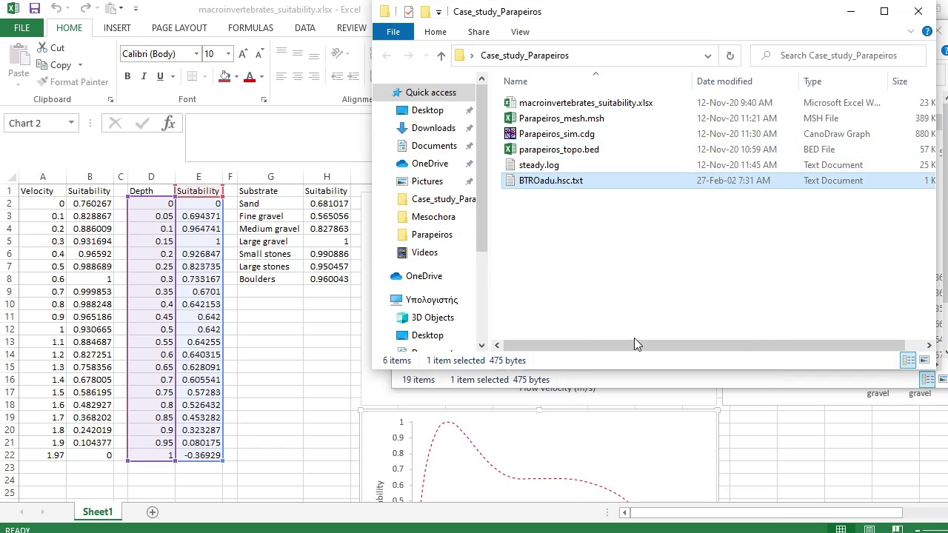
Rename the copied BTROadu.hsc.txt in the case study folder as macroinvertebrates.txt.
click(527, 180)
right_click(526, 180)
click(555, 506)
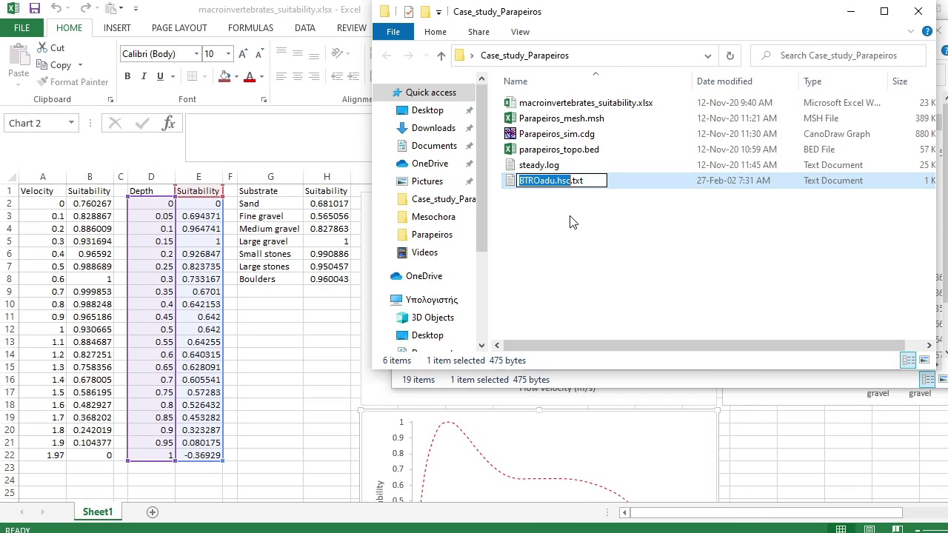
text(macroi)
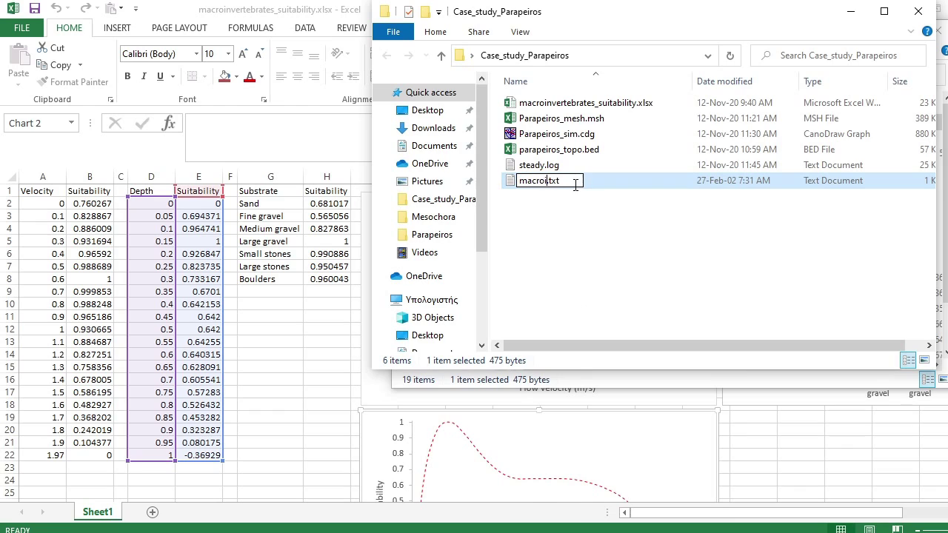
text(nvertebrates)
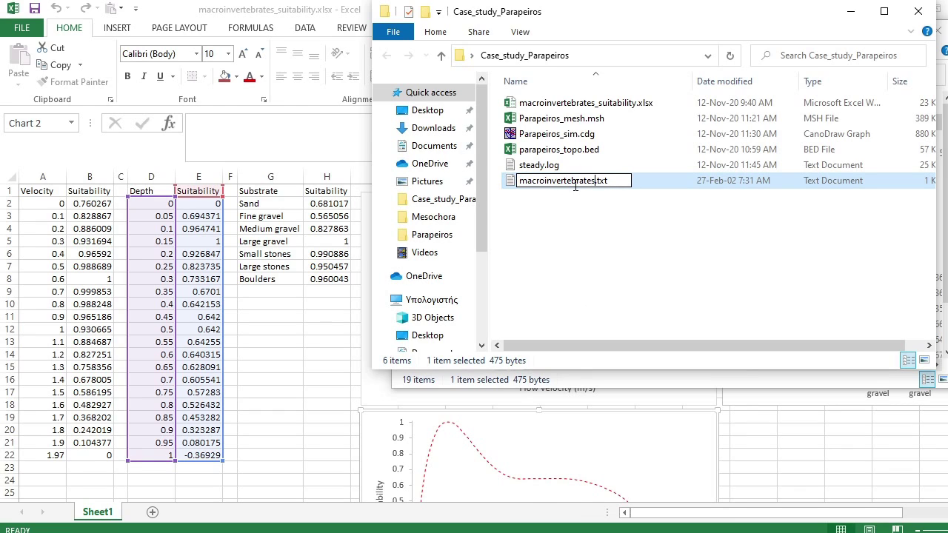
click(660, 253)
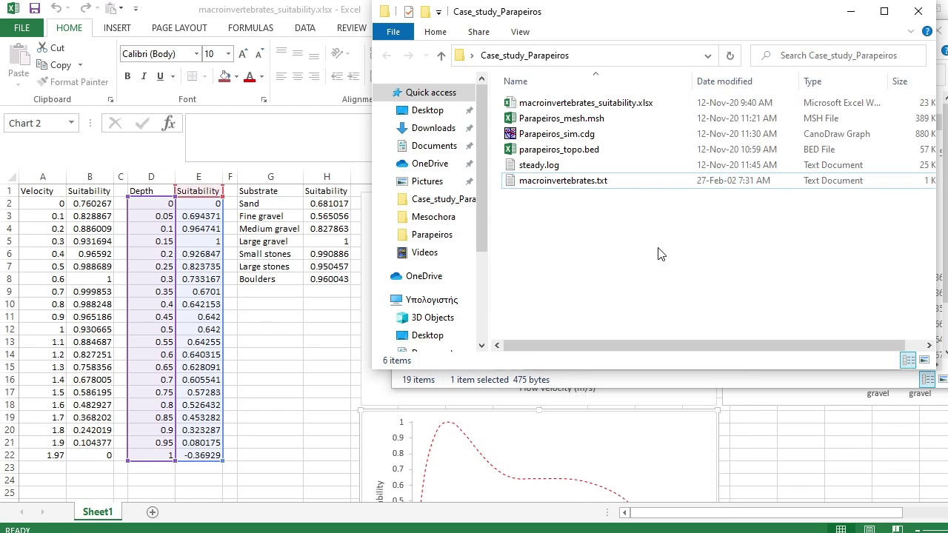
Open macroinvertebrates.txt from the case study folder in Excel instead of the default text program.
double_click(523, 181)
right_click(523, 181)
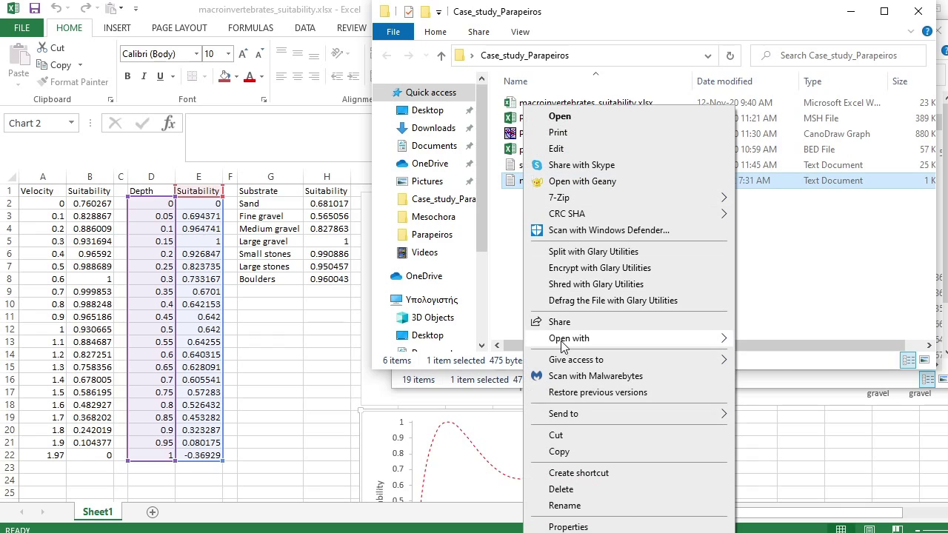
mouse_move(565, 343)
click(767, 342)
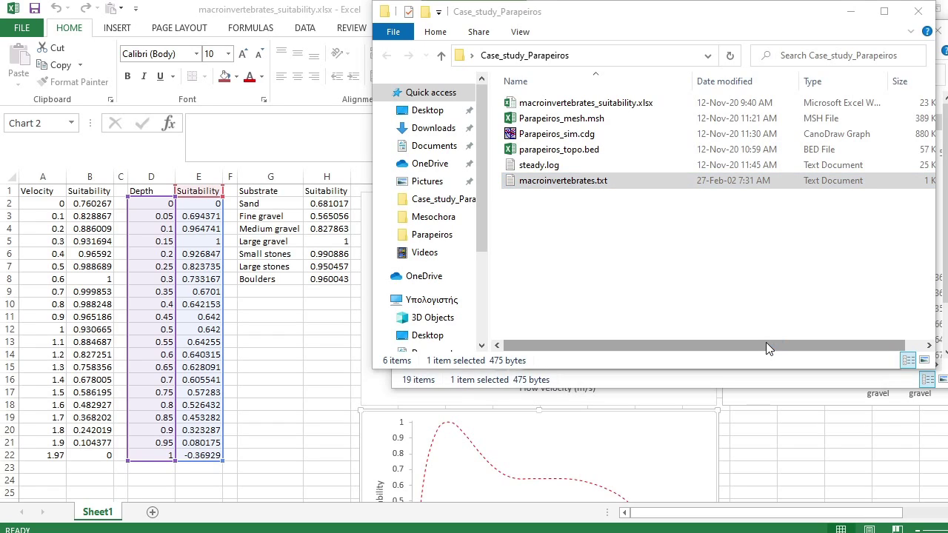
click(766, 342)
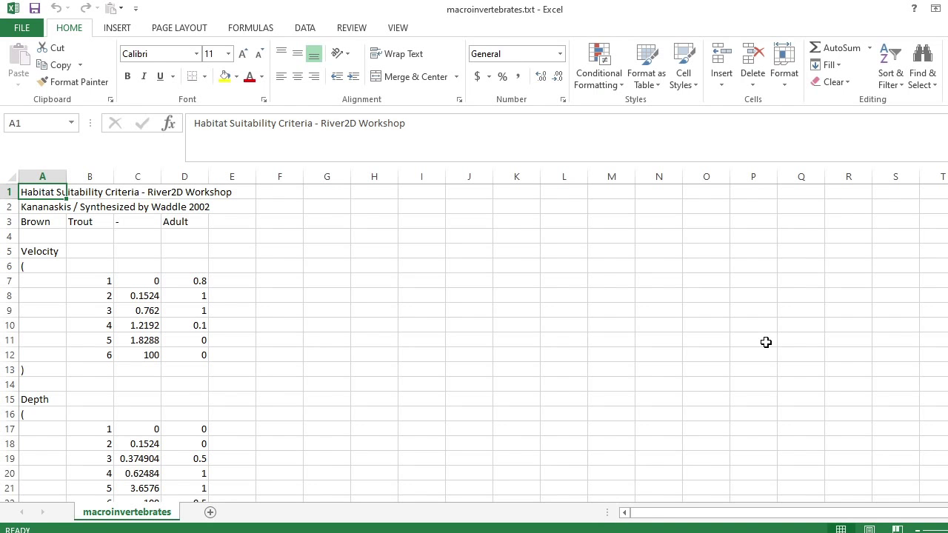
text(q)
click(630, 296)
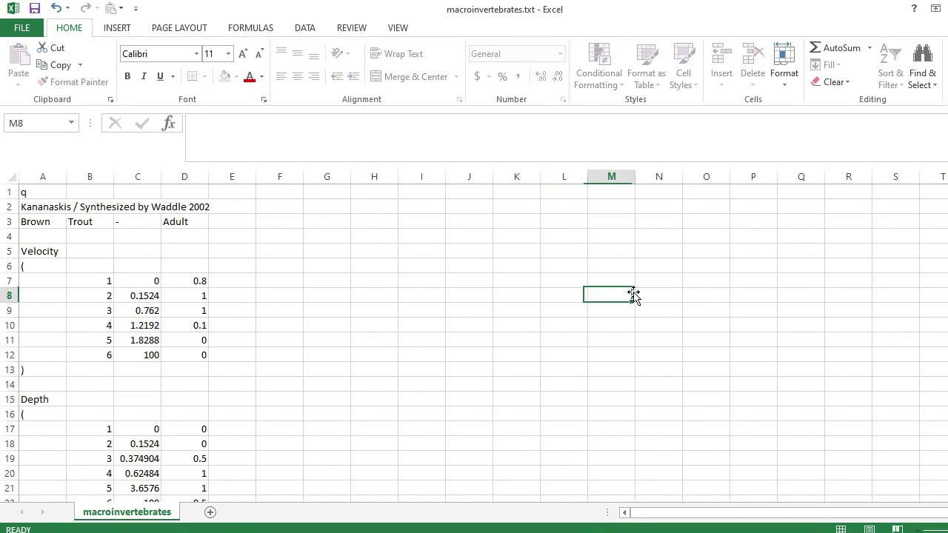
click(62, 8)
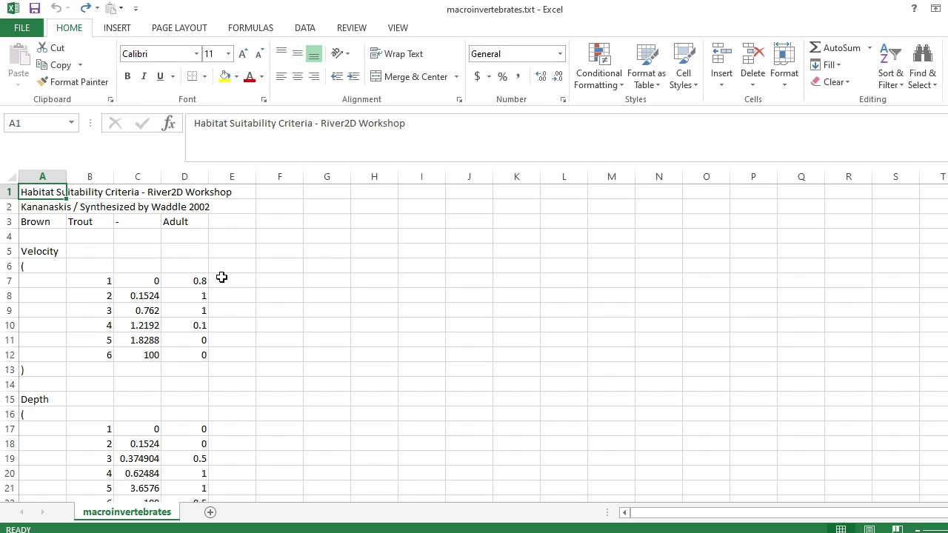
Copy the velocity and suitability values A2:B22 from macroinvertebrates_suitability.xlsx and paste them at H7 of the macroinvertebrates.txt sheet.
scroll(222, 277, down, 1)
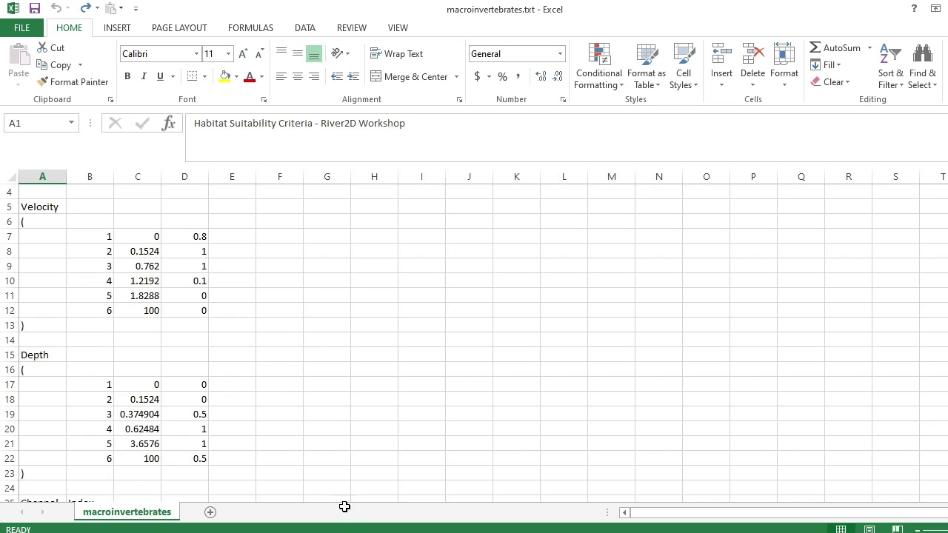
mouse_move(342, 532)
click(134, 485)
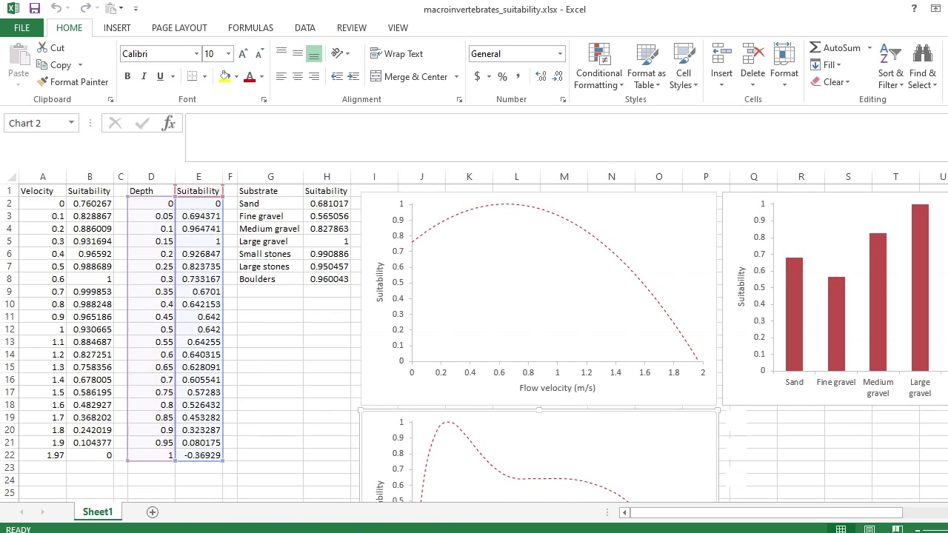
drag(50, 205, 82, 454)
right_click(100, 418)
click(122, 125)
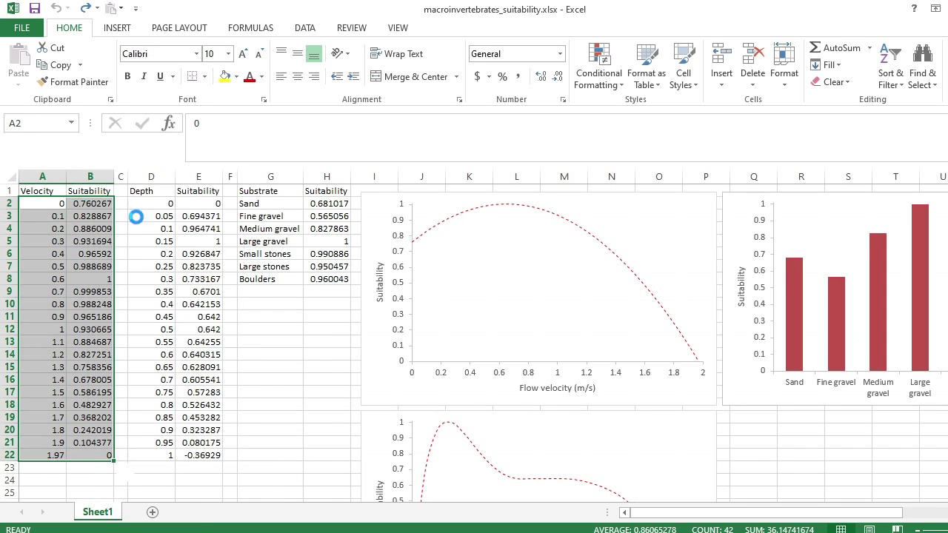
key(alt+Tab)
click(345, 486)
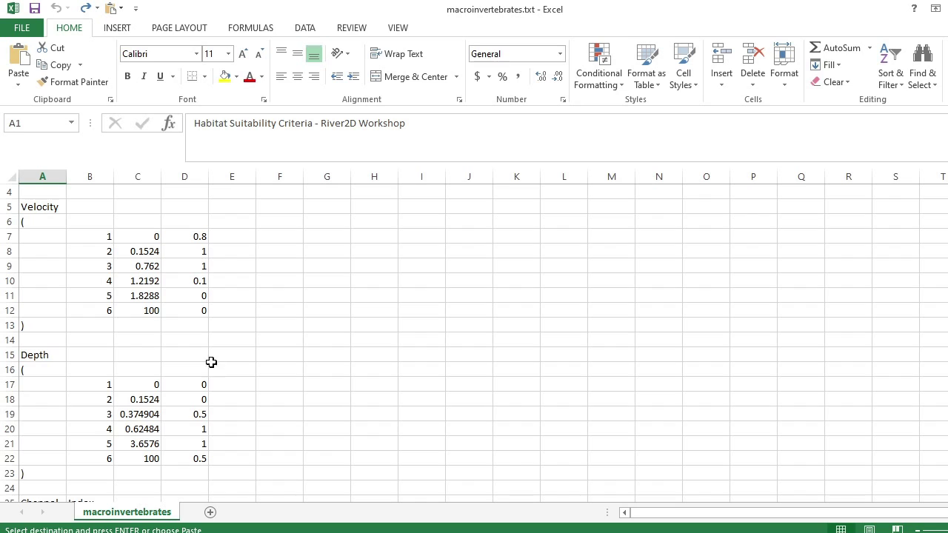
click(391, 234)
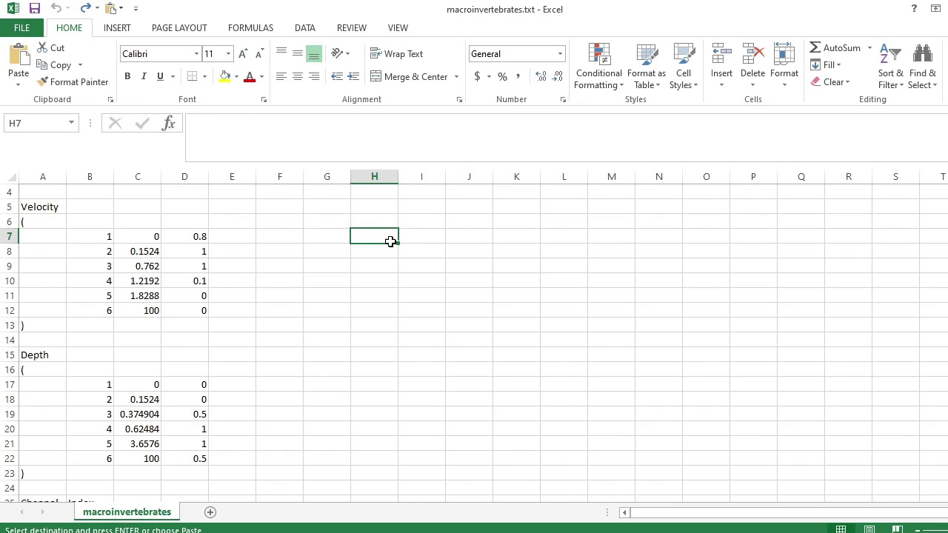
click(17, 47)
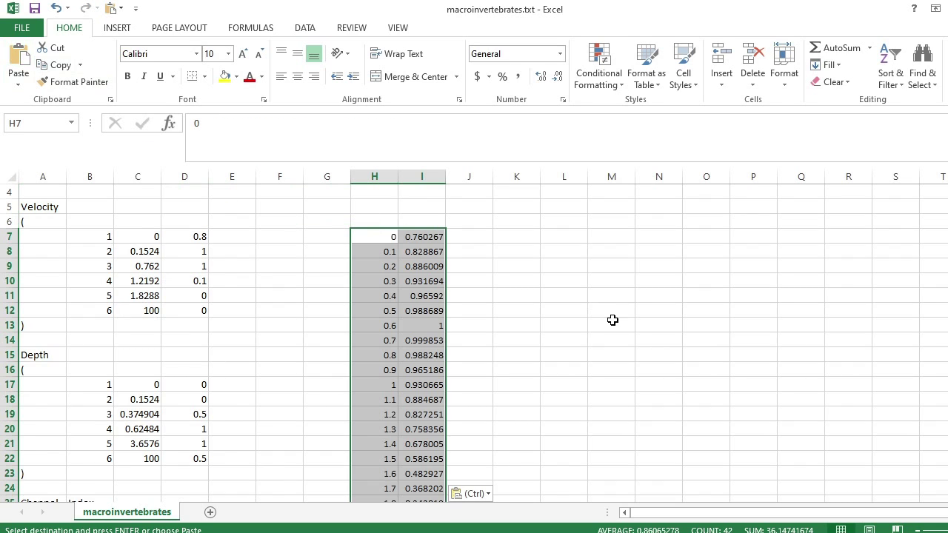
Insert cells at A14:D40 with the shift-down option to move the Depth and Channel Index blocks below the Velocity block.
scroll(612, 324, down, 2)
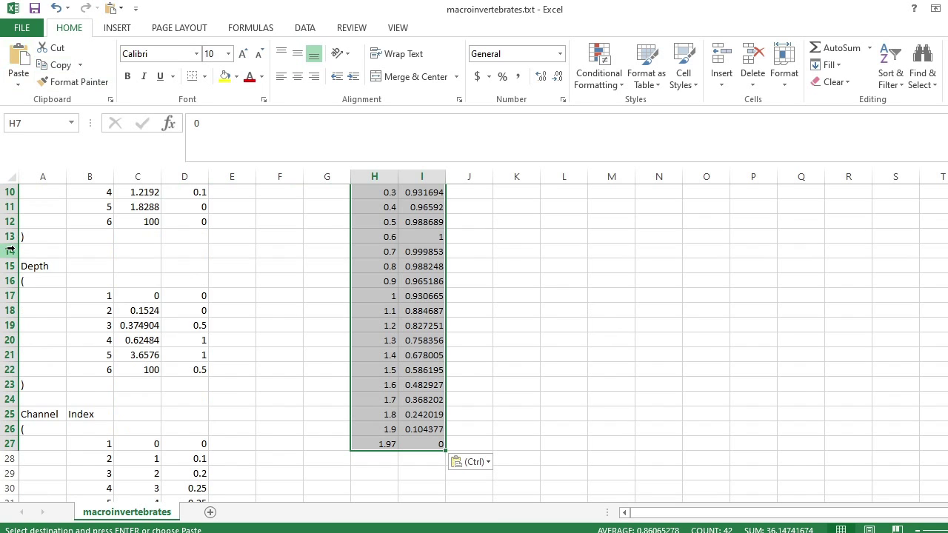
drag(25, 251, 177, 433)
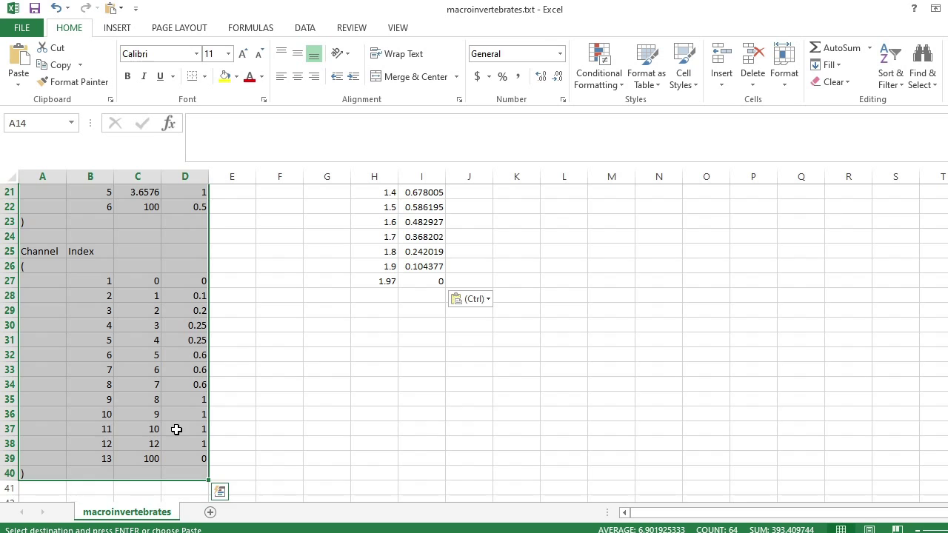
scroll(122, 317, up, 4)
right_click(122, 317)
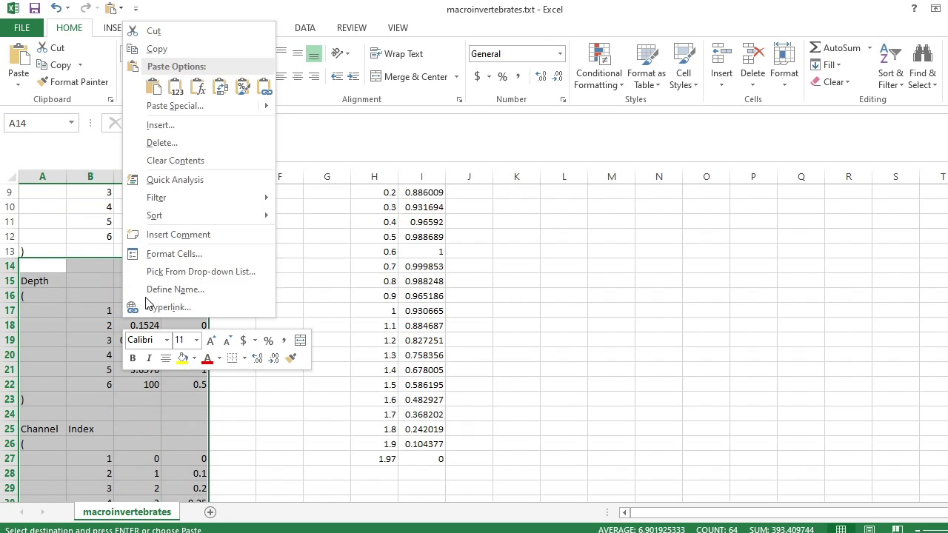
click(154, 122)
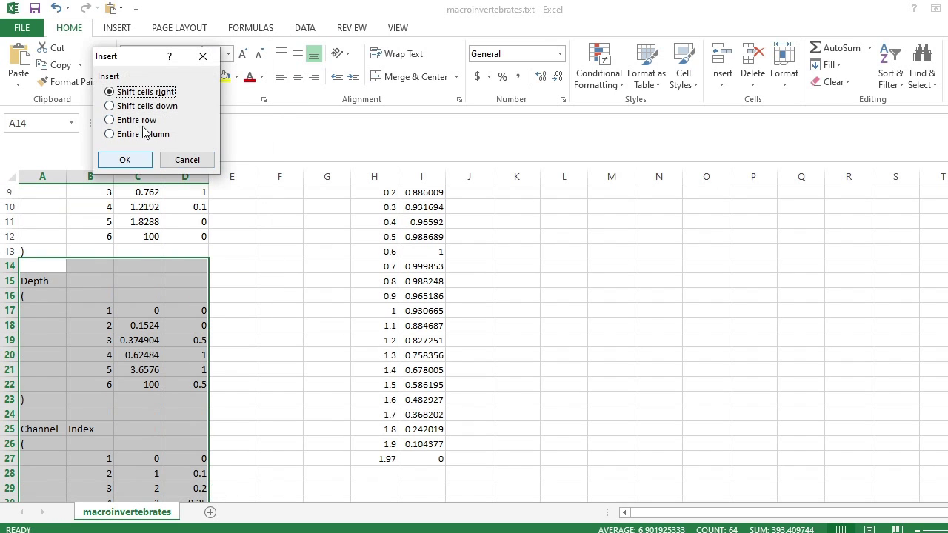
click(139, 106)
click(125, 159)
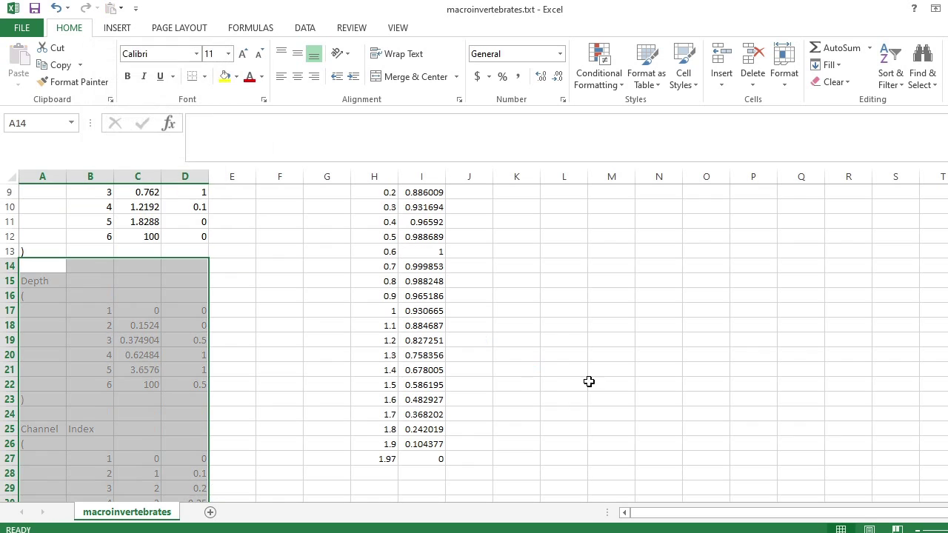
Copy the velocity and suitability values in H7:I27 and paste them over the Velocity block starting at C7.
click(548, 333)
scroll(518, 341, up, 3)
drag(388, 281, 421, 475)
right_click(421, 475)
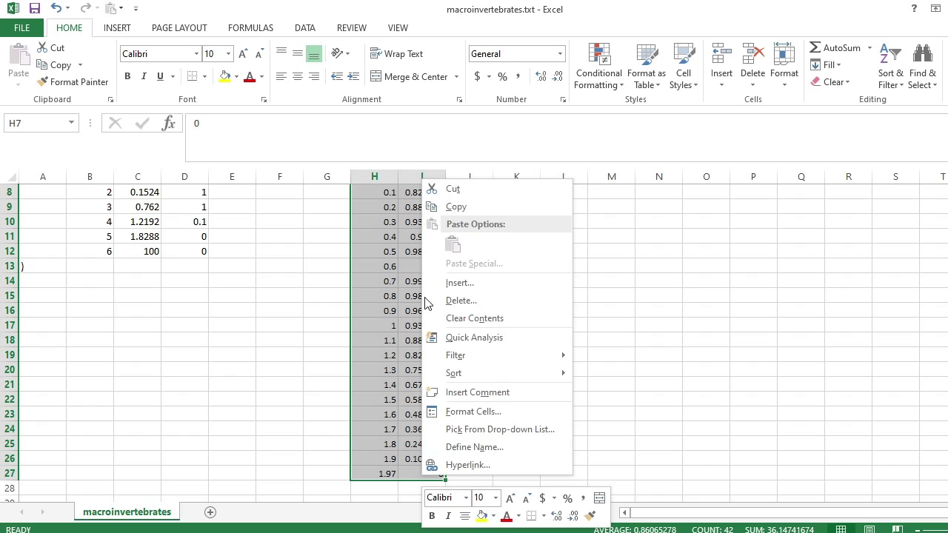
click(449, 205)
scroll(334, 332, up, 3)
click(129, 286)
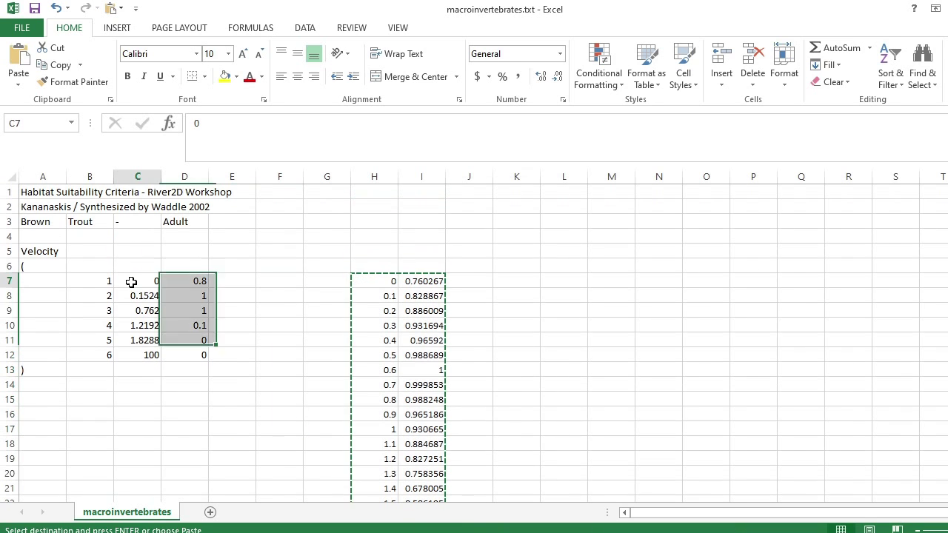
click(20, 65)
Fill the Velocity block's index numbering in column B down to 21 in row 27.
scroll(597, 241, down, 4)
scroll(179, 311, up, 1)
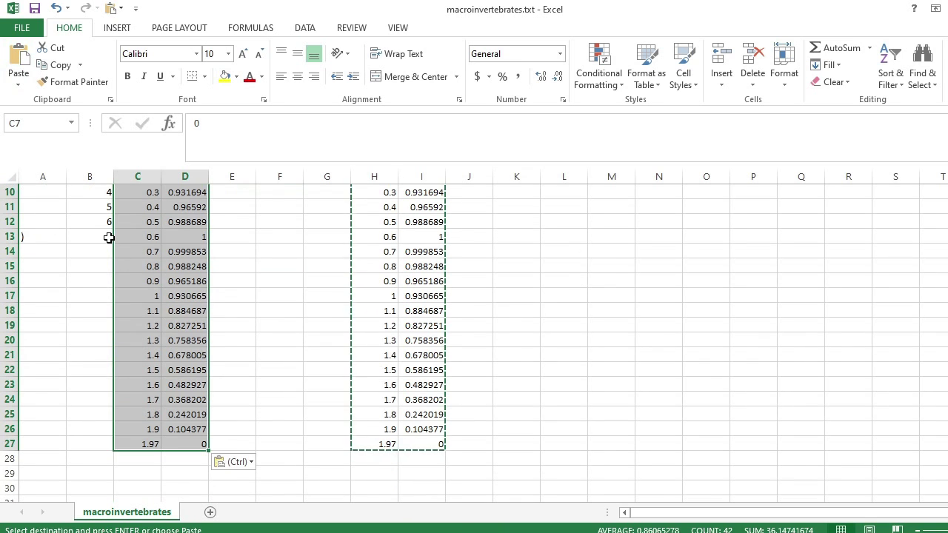
drag(99, 210, 119, 446)
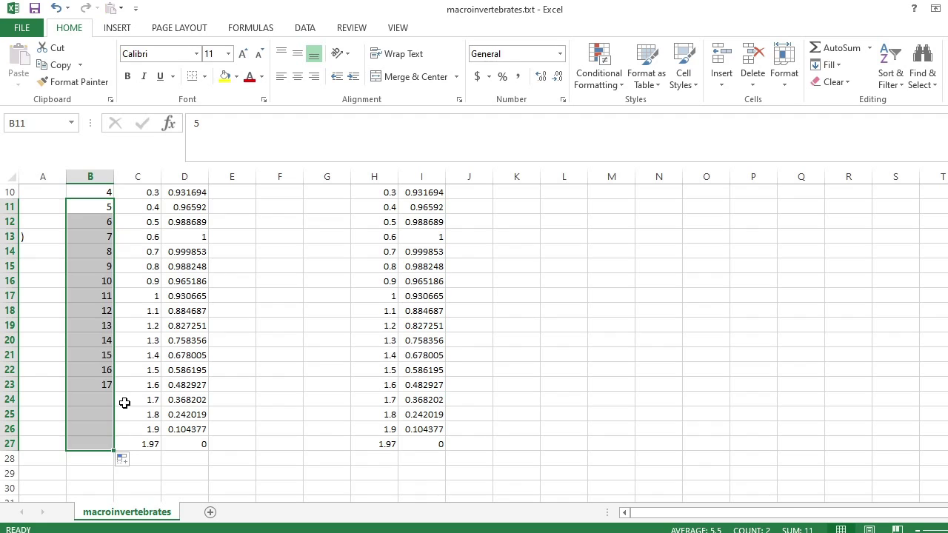
Remove the closing parenthesis from A13 and enter it in A28 to end the Velocity block after its last row.
click(38, 236)
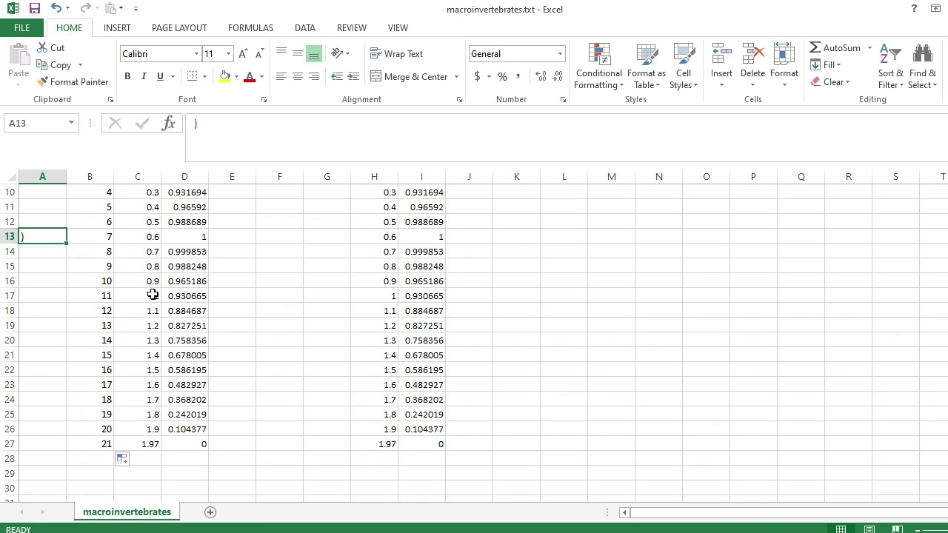
click(48, 458)
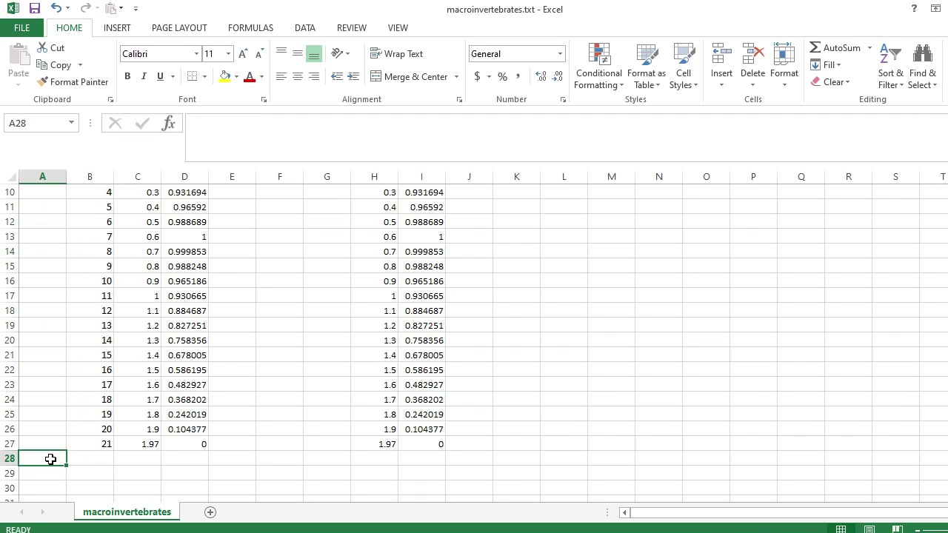
text())
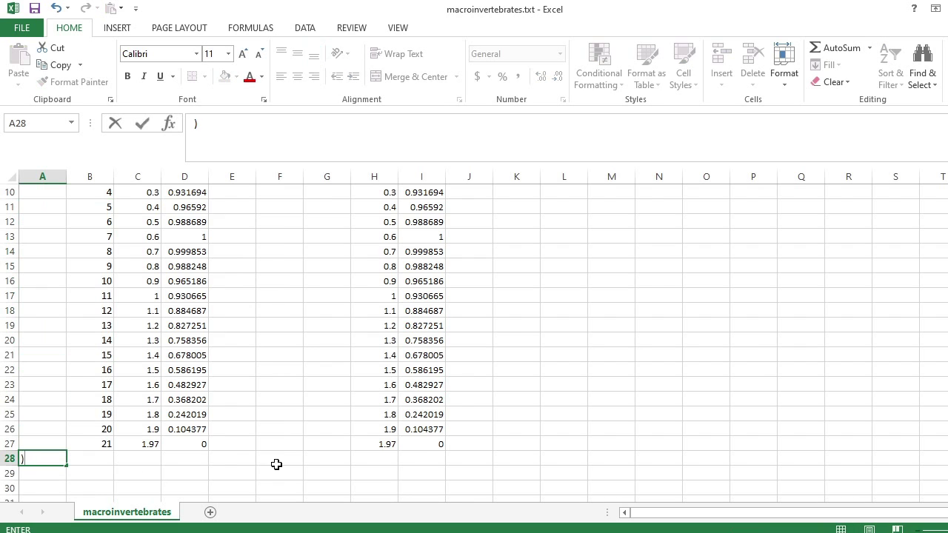
click(276, 464)
scroll(271, 464, up, 3)
scroll(318, 334, down, 2)
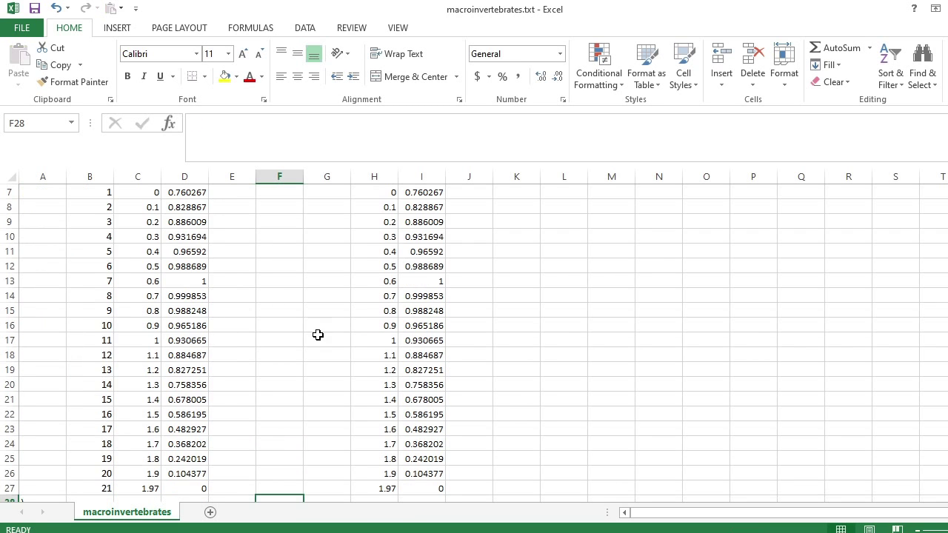
scroll(418, 282, up, 2)
scroll(315, 320, down, 2)
Delete the empty rows 29 to 41 and insert one blank row above the Depth heading.
scroll(345, 404, down, 6)
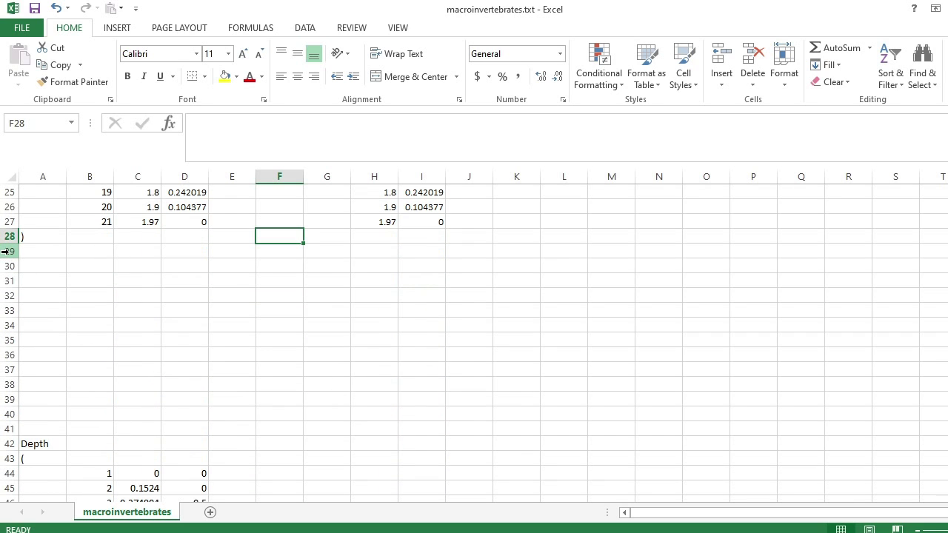
drag(9, 252, 36, 428)
right_click(36, 428)
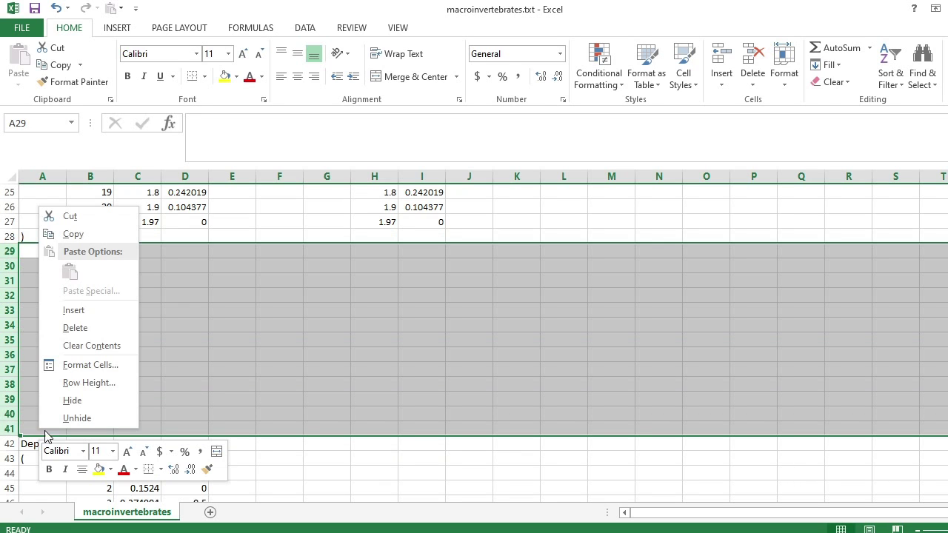
click(82, 329)
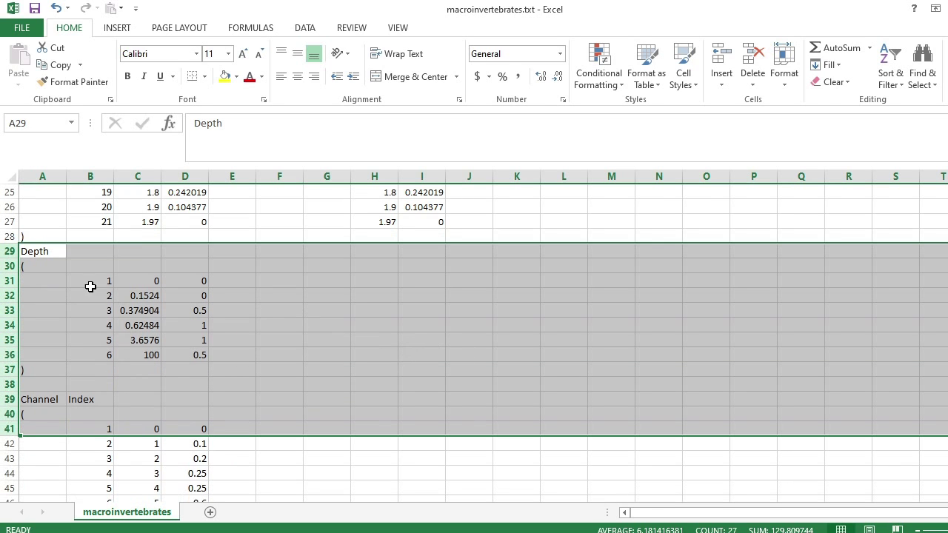
click(13, 253)
right_click(14, 252)
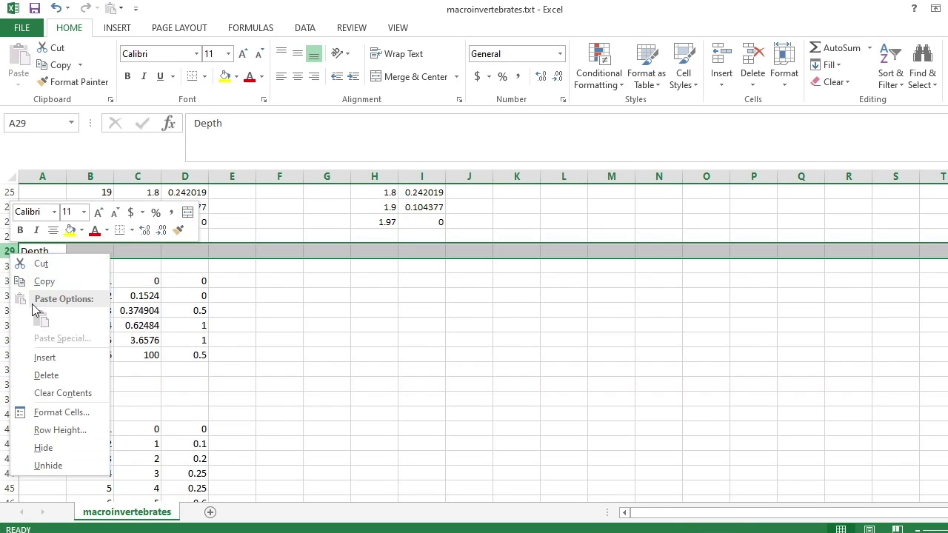
click(45, 359)
click(422, 373)
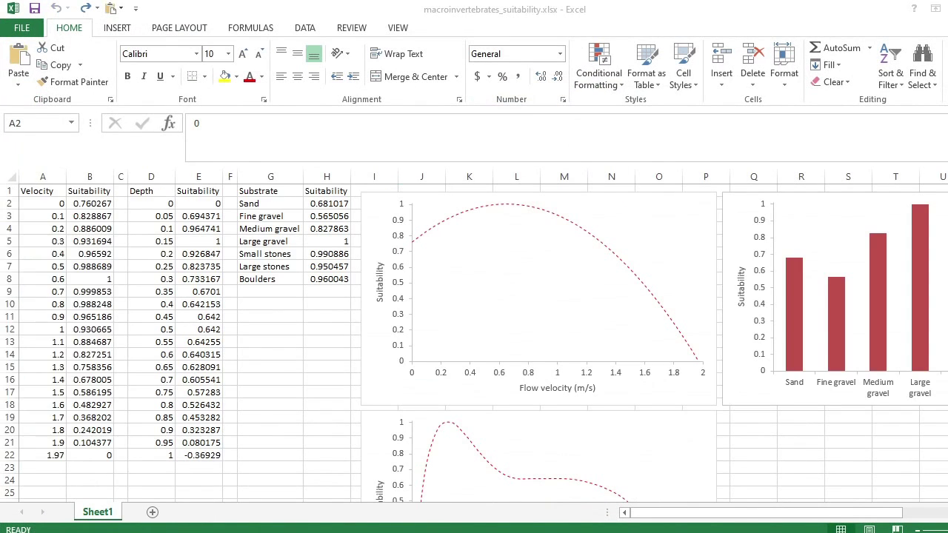
key(ctrl+shift+Down)
key(ctrl+shift+Right)
click(138, 191)
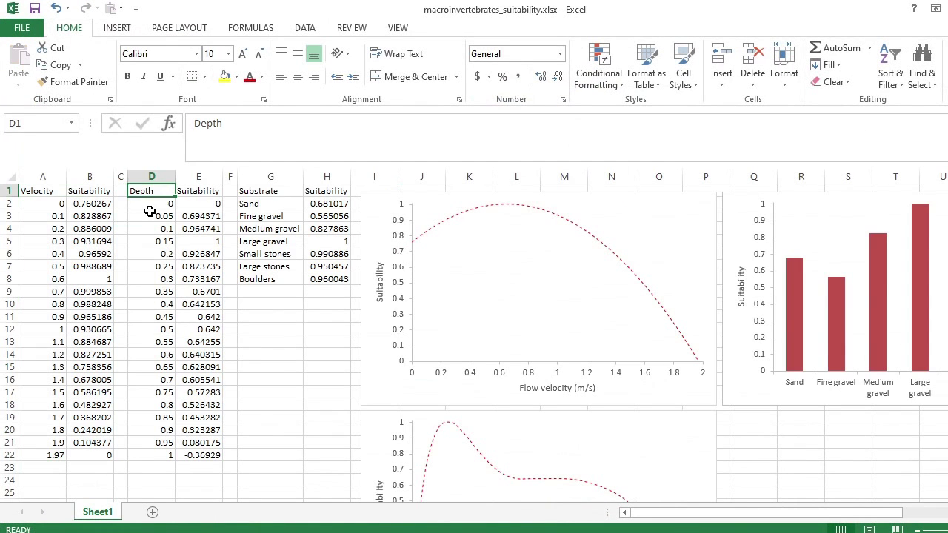
drag(148, 204, 195, 458)
right_click(195, 458)
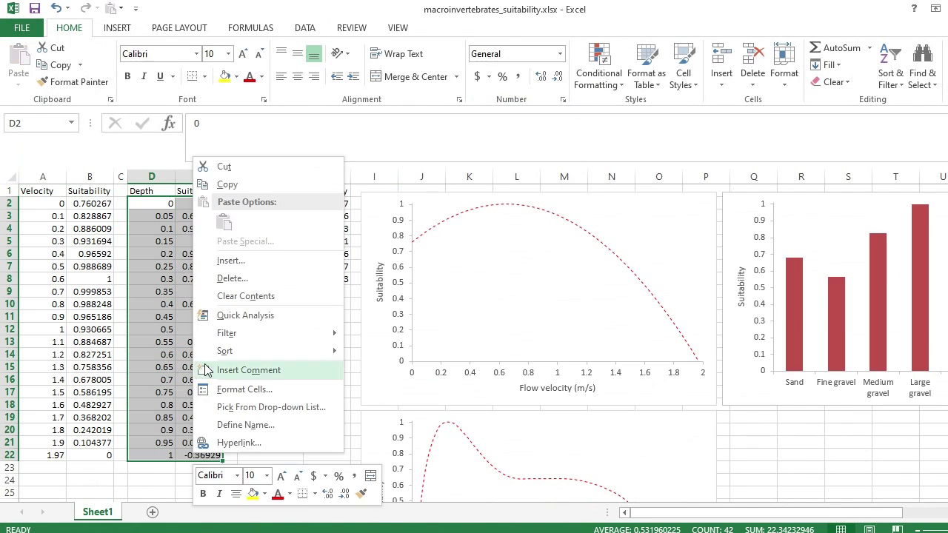
click(222, 184)
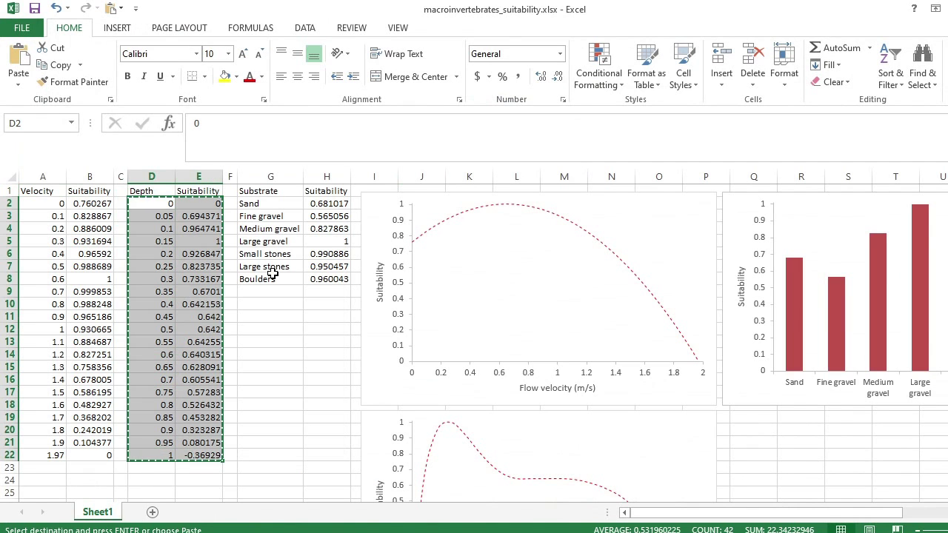
Set the depth suitability in E22 of macroinvertebrates_suitability.xlsx to 0.
click(205, 456)
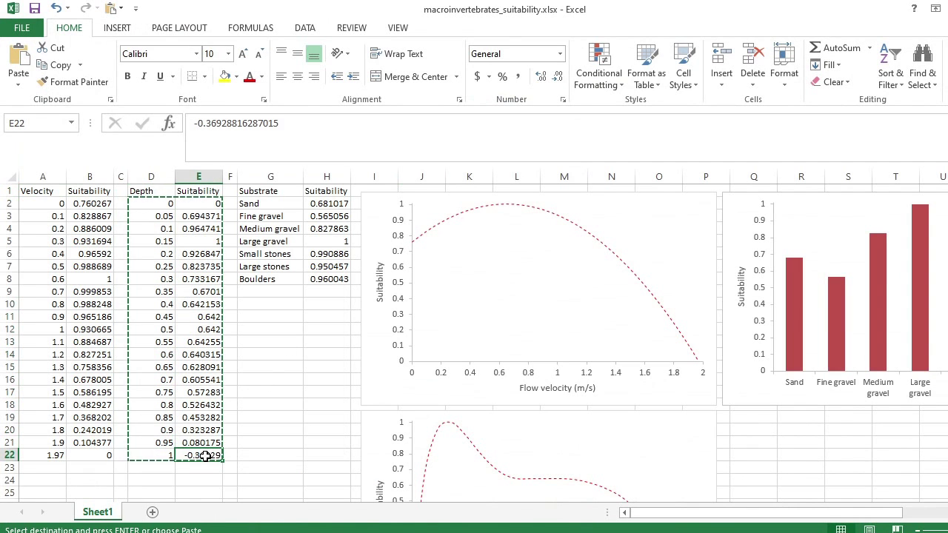
text(0)
click(281, 445)
Copy the depth and suitability values in D2:E22 and paste them into macroinvertebrates.txt starting at H29.
drag(143, 203, 199, 454)
right_click(199, 456)
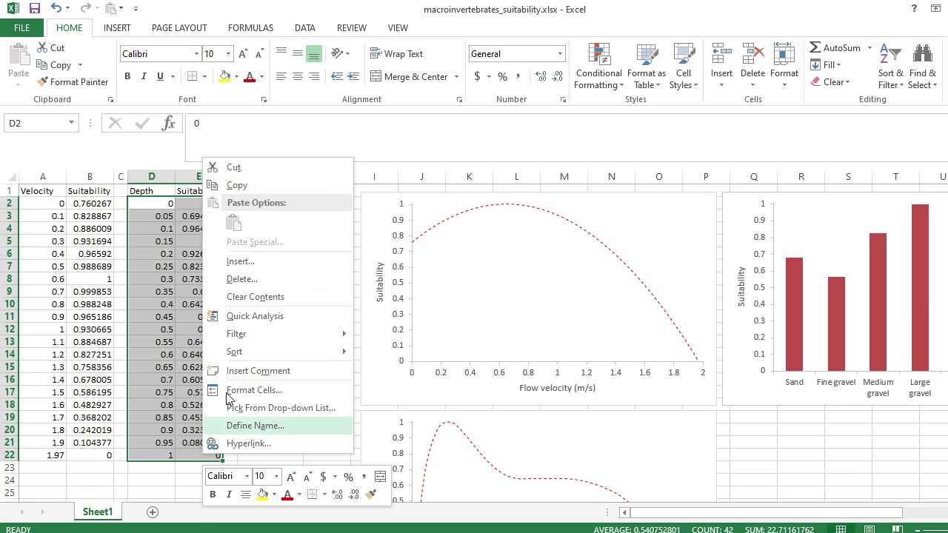
click(225, 186)
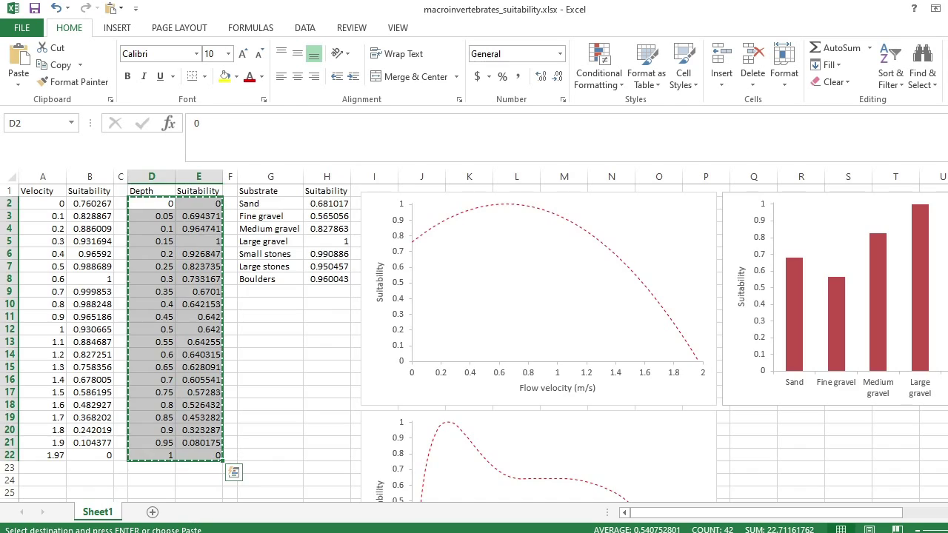
key(alt+Tab)
click(382, 254)
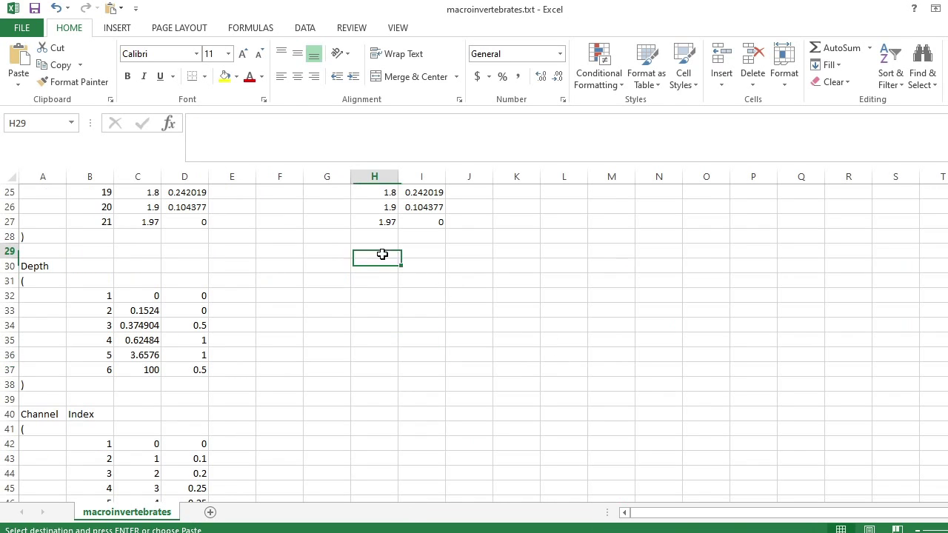
click(18, 59)
Insert cells at A38:D60 with the shift-down option to make room for more Depth rows.
scroll(530, 299, down, 2)
scroll(530, 299, down, 1)
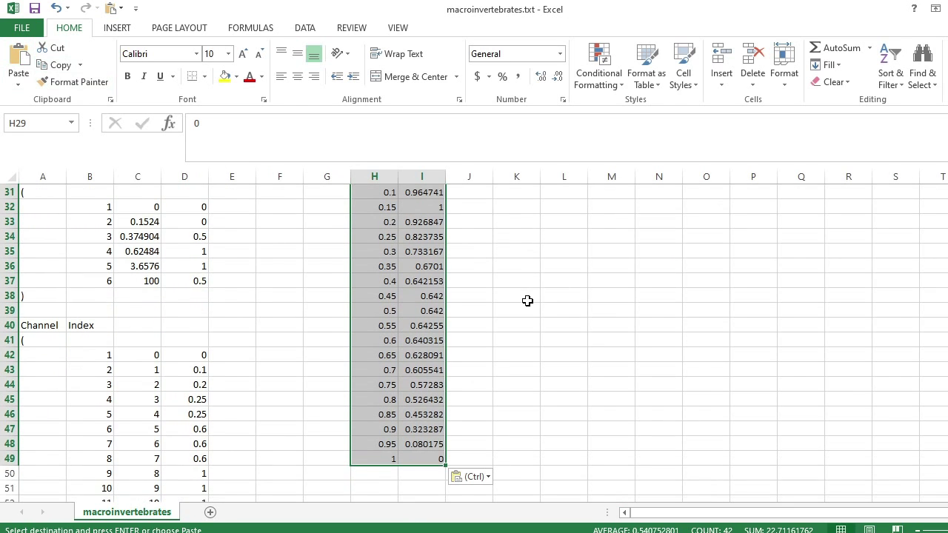
click(9, 294)
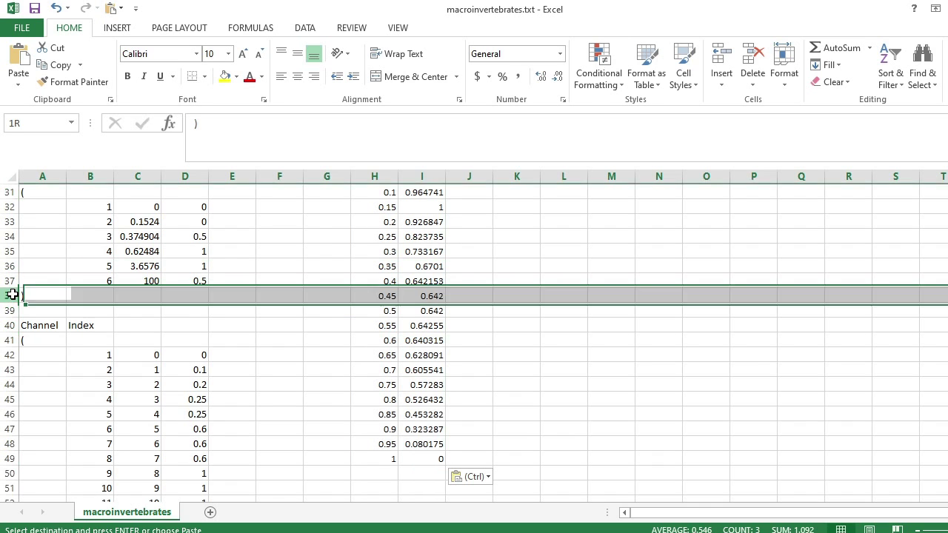
drag(19, 302, 191, 446)
right_click(171, 390)
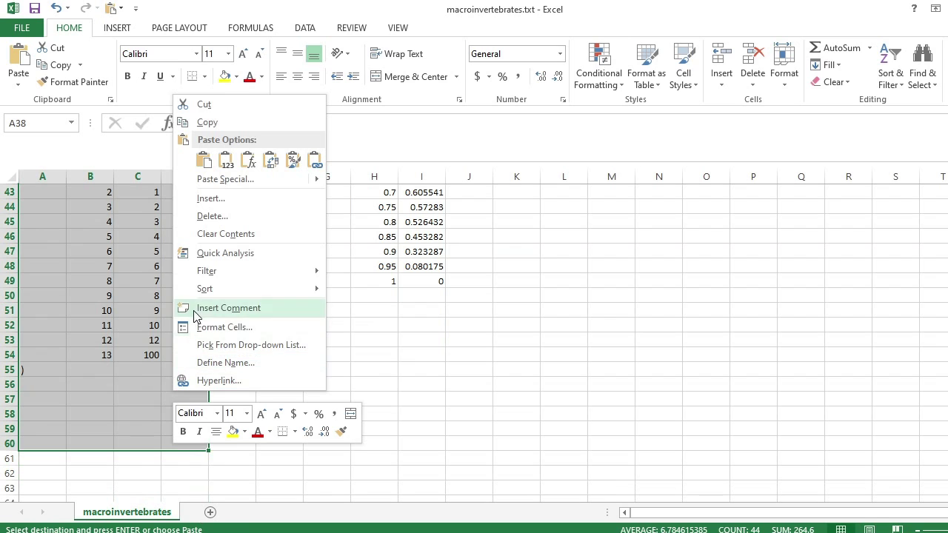
click(211, 201)
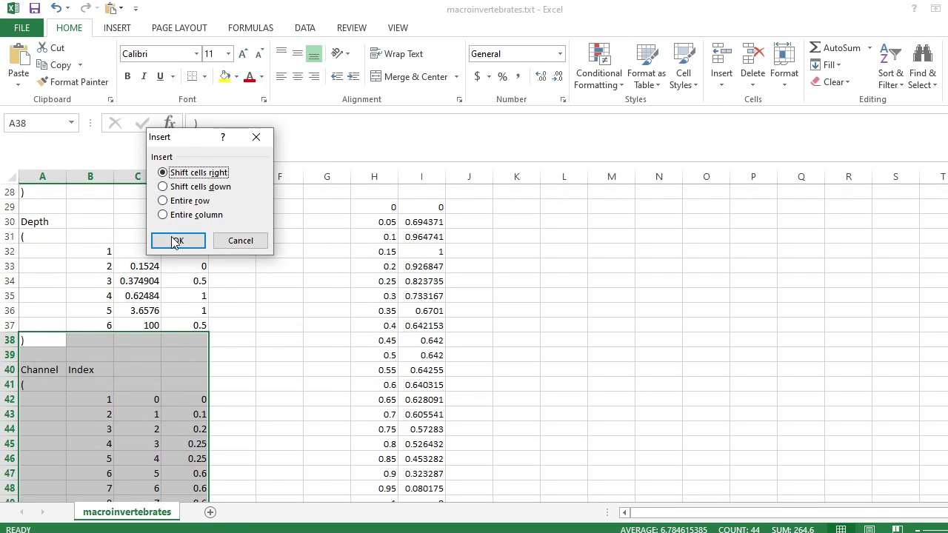
click(189, 186)
click(179, 240)
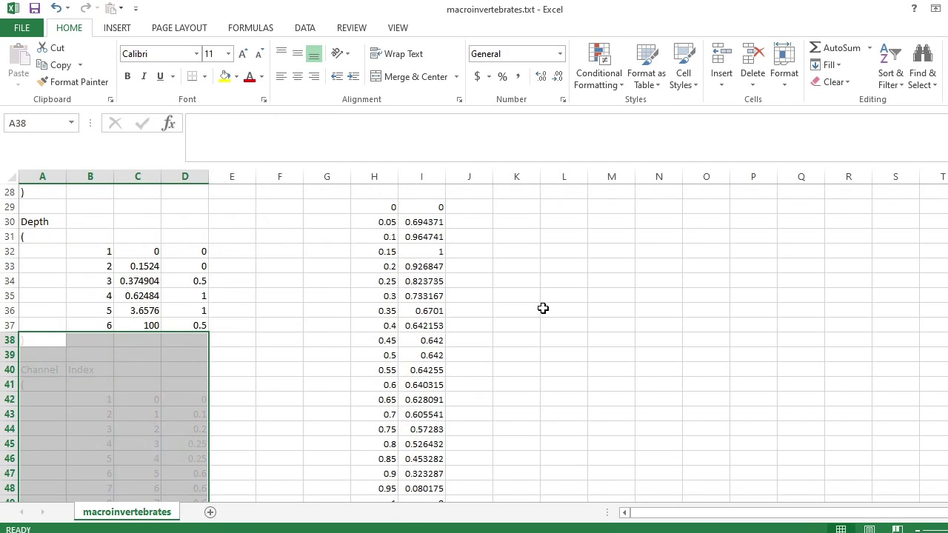
click(534, 303)
Copy the depth and suitability values in H29:I49 and paste them as values over the Depth block starting at C32.
drag(370, 212, 423, 472)
right_click(423, 472)
click(452, 144)
scroll(210, 254, up, 4)
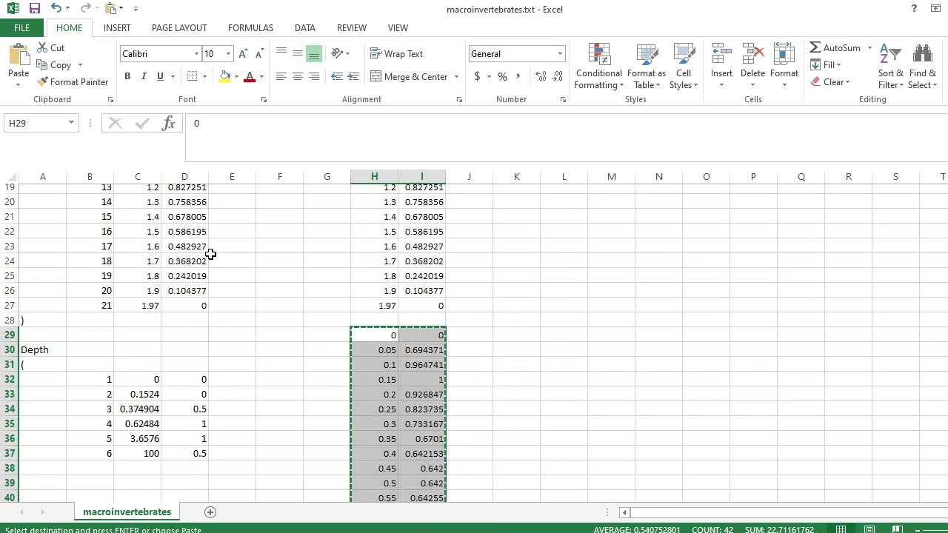
click(128, 384)
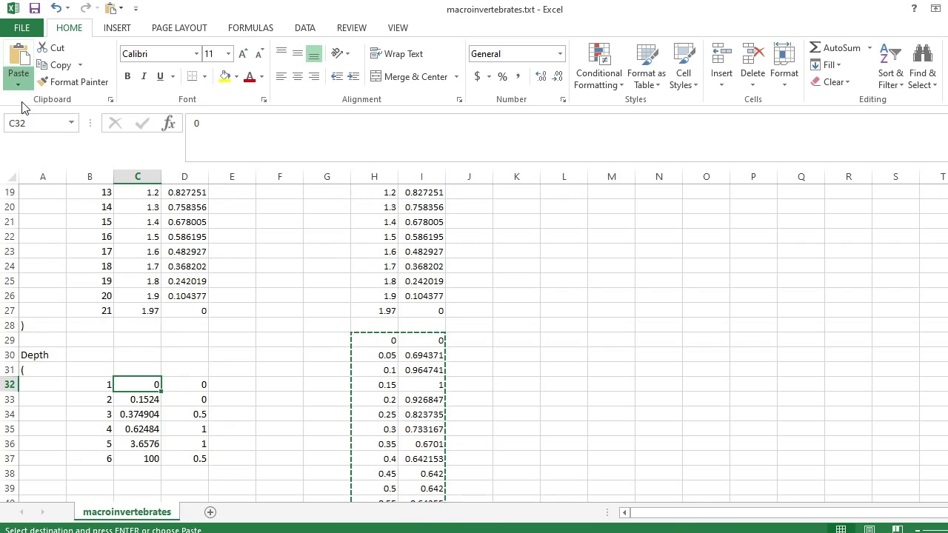
click(19, 80)
click(19, 181)
Fill the Depth block's index numbering in column B down to 21 in row 52.
scroll(105, 263, down, 4)
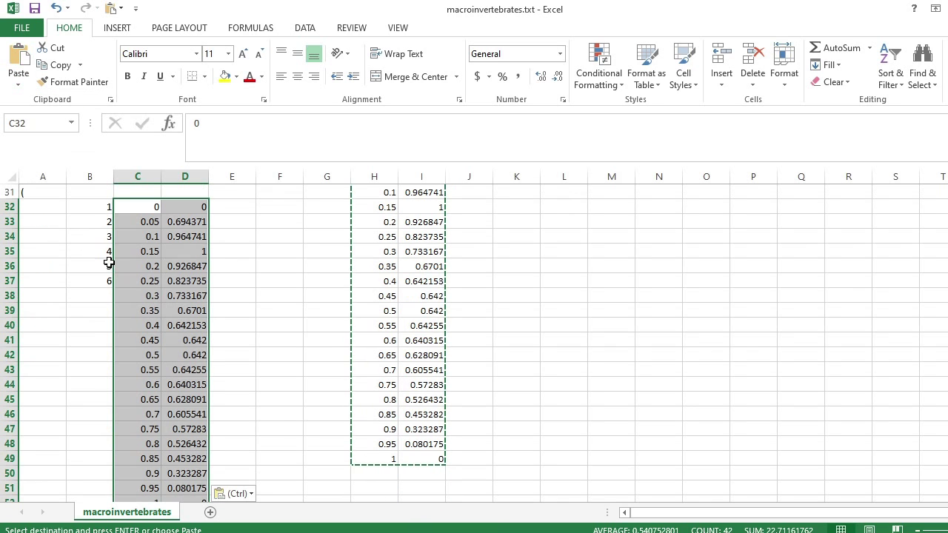
drag(109, 262, 117, 480)
scroll(304, 404, down, 4)
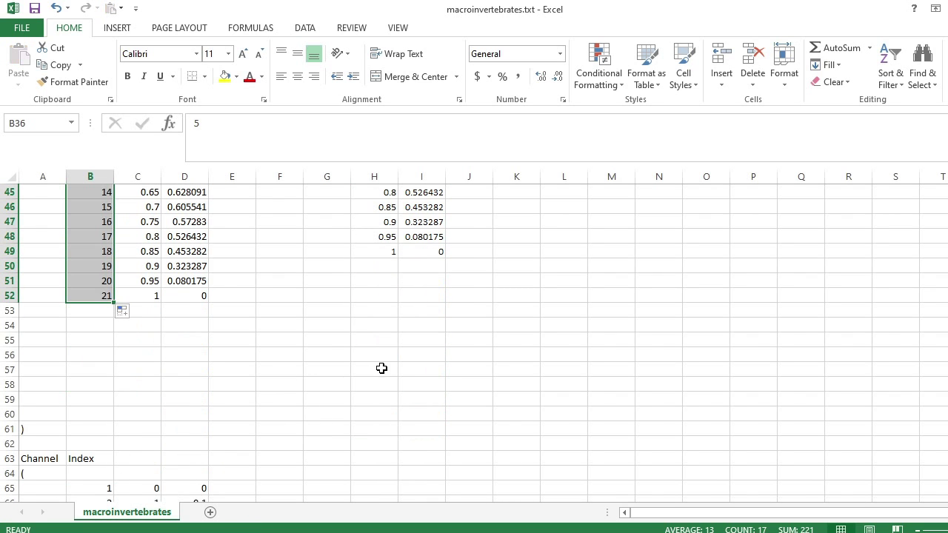
Insert a row above the Velocity block's closing parenthesis in row 28.
scroll(381, 368, up, 8)
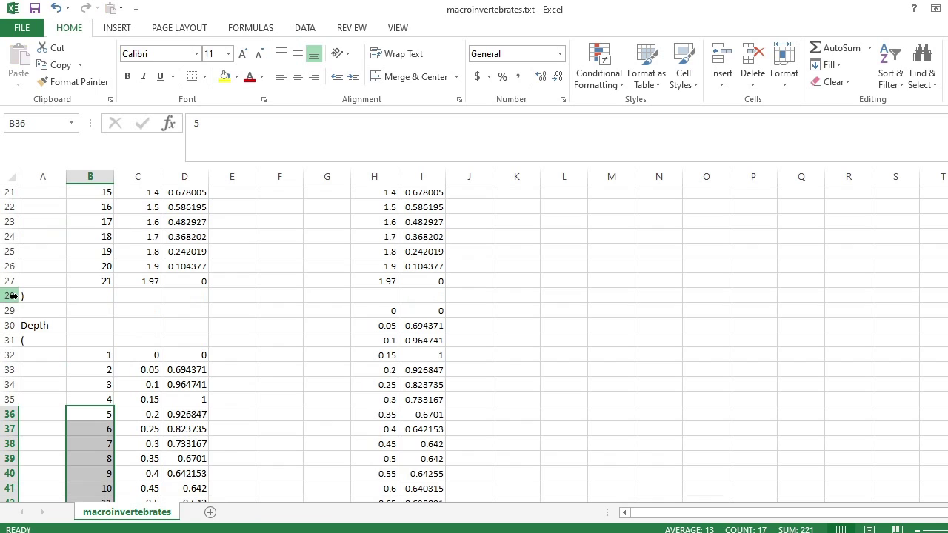
click(10, 295)
right_click(13, 296)
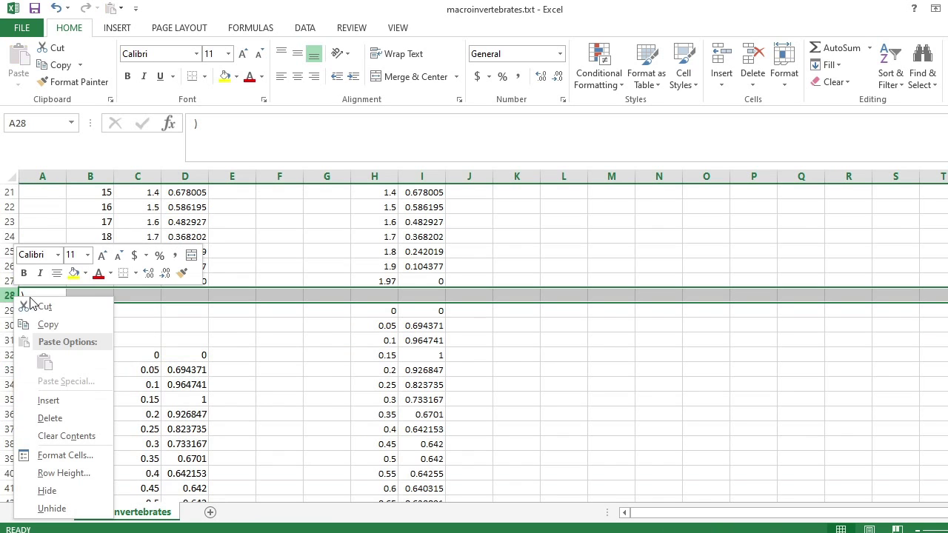
click(45, 396)
Enter index 22 in B28 and velocity 100 in C28 as the Velocity block's final row.
click(110, 295)
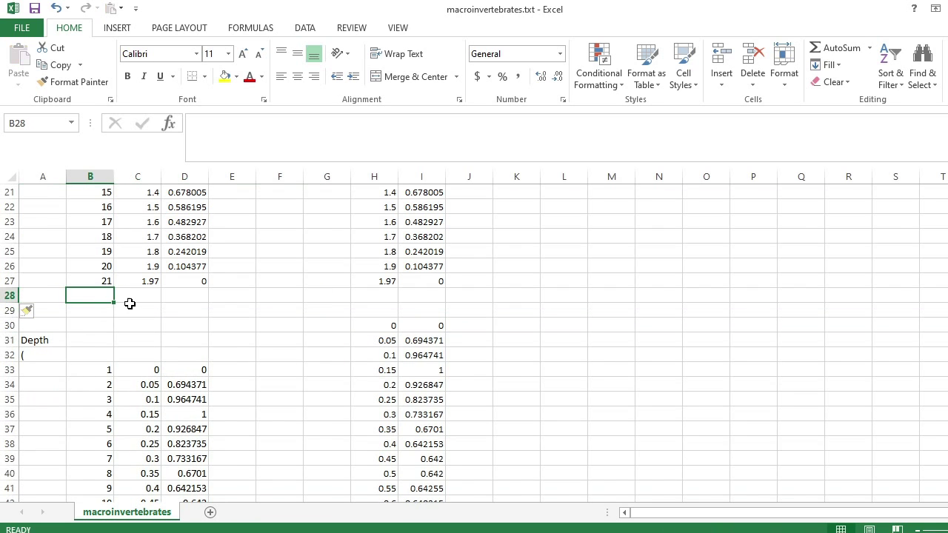
text(22)
click(136, 297)
text(100)
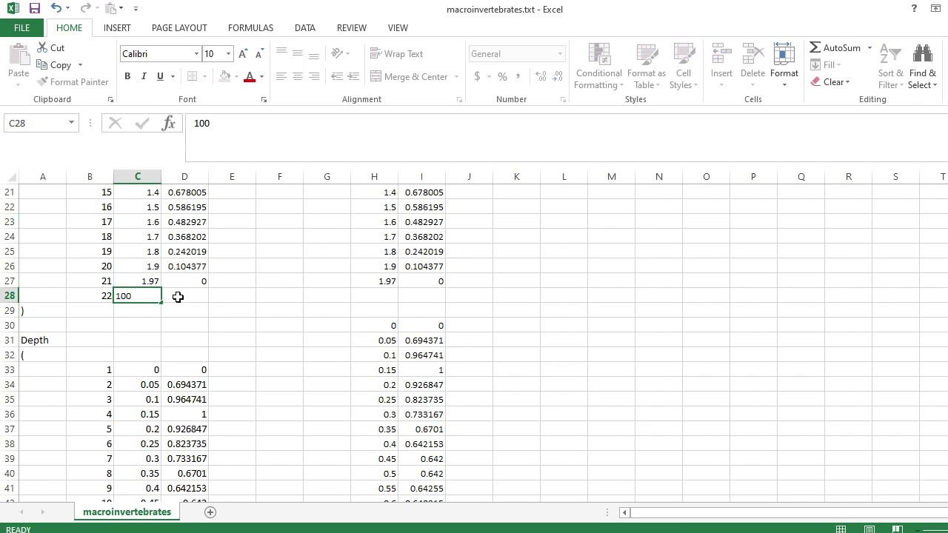
click(178, 299)
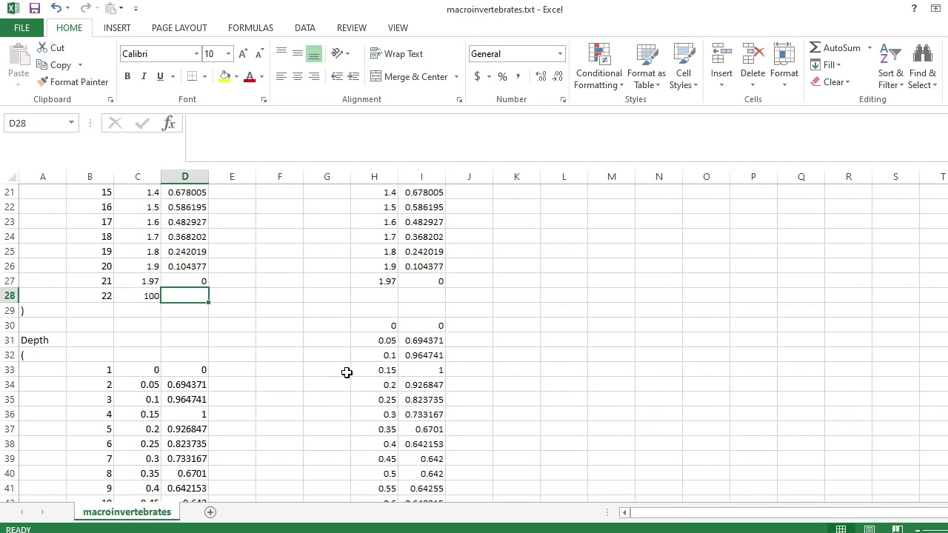
click(272, 353)
Add a final row to the Depth block in B54:D54 with index 22, depth 100 and suitability 0.
scroll(268, 356, down, 7)
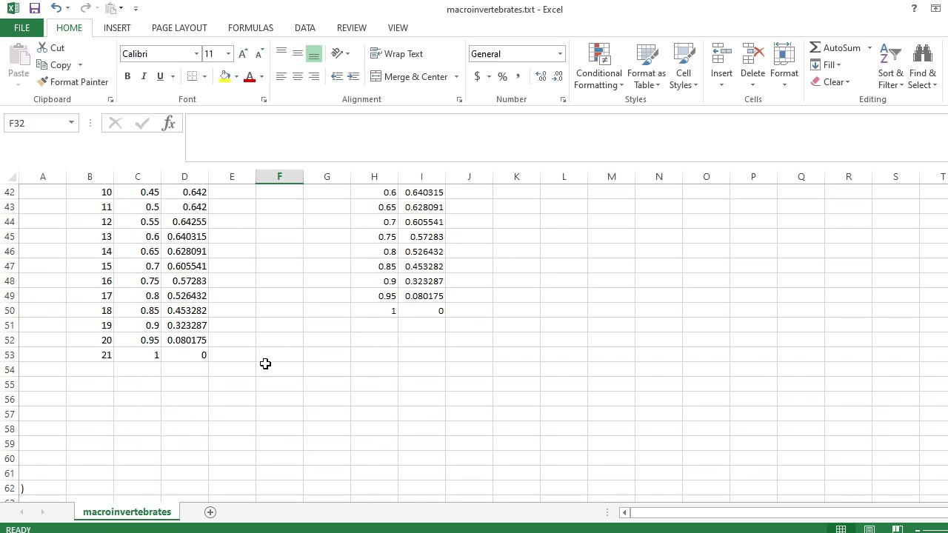
click(114, 365)
text(22)
click(214, 370)
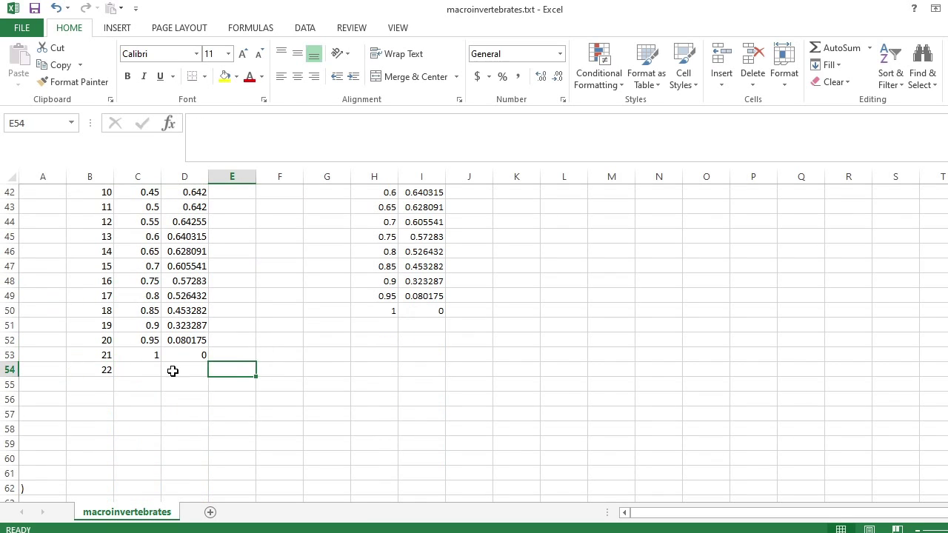
click(154, 372)
text(100)
click(197, 371)
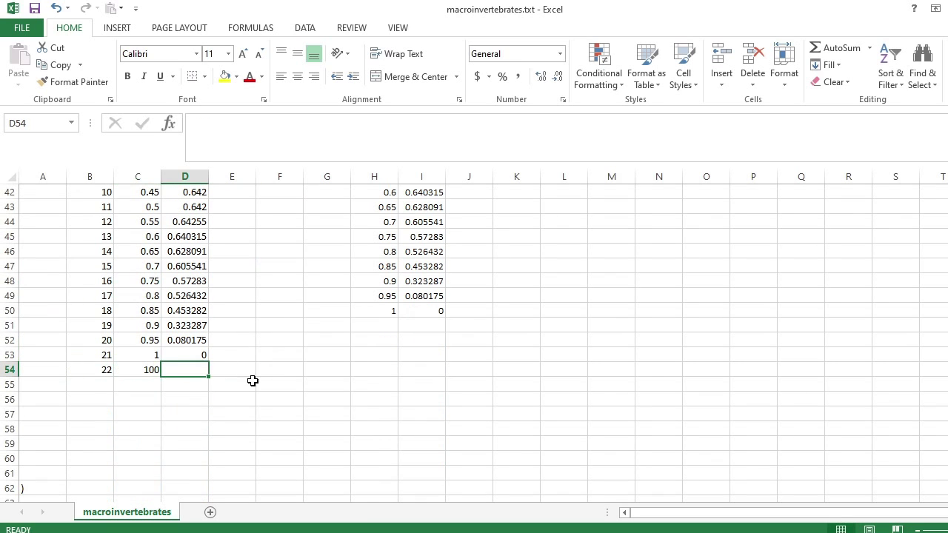
text(0)
click(276, 397)
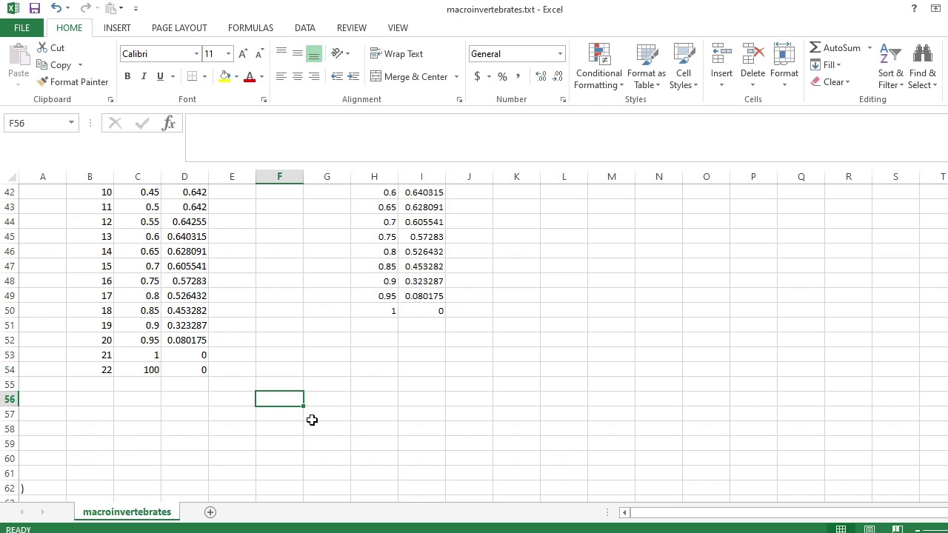
Delete the empty rows 55 to 61 between the Depth block's last row and its closing parenthesis.
scroll(312, 420, down, 1)
scroll(115, 440, down, 2)
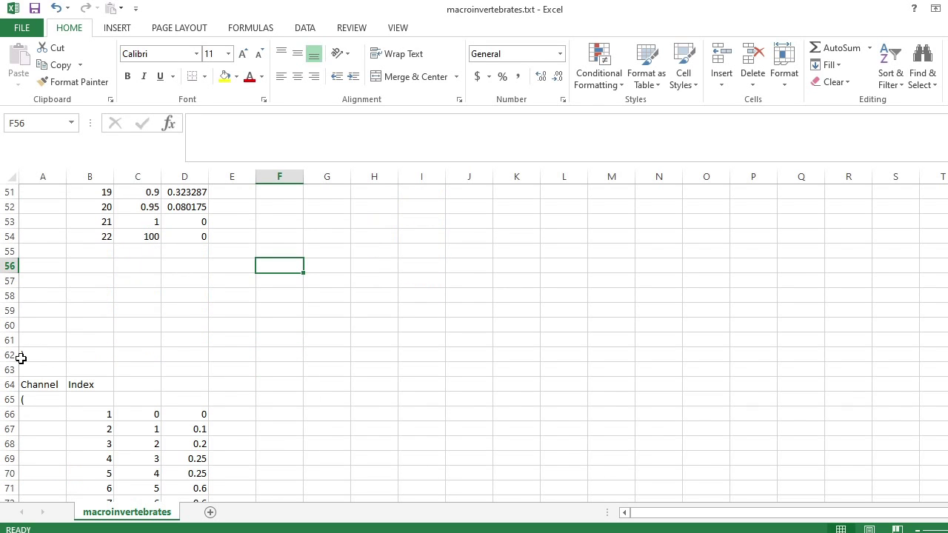
drag(15, 340, 17, 251)
right_click(66, 269)
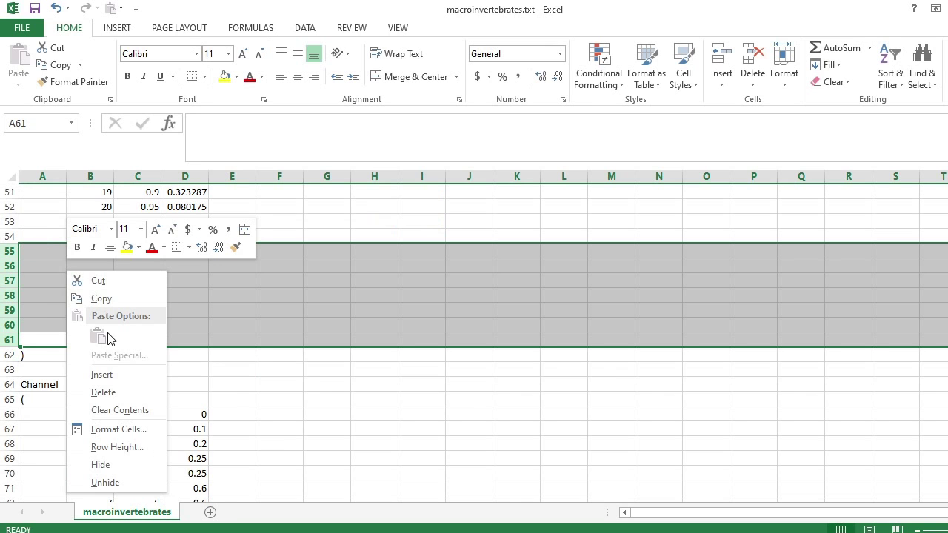
click(113, 393)
click(469, 385)
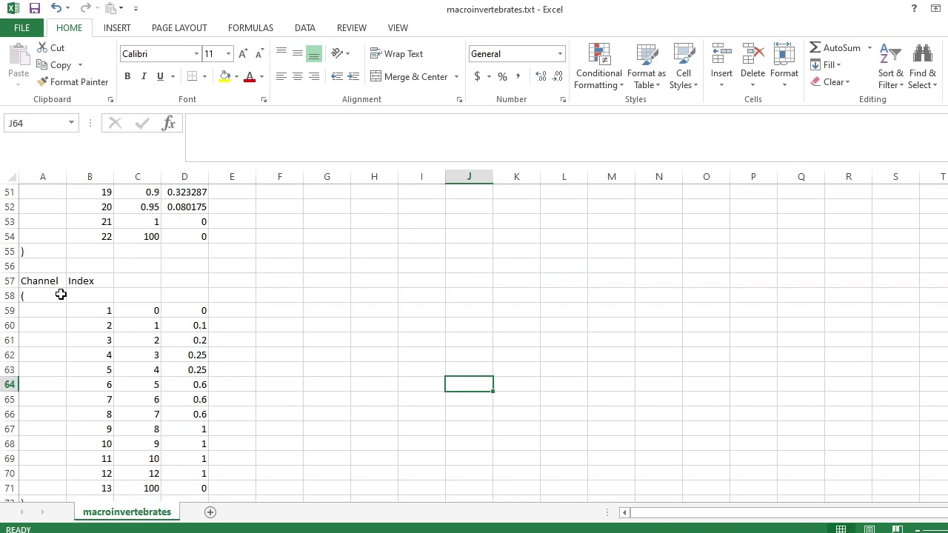
scroll(201, 323, down, 2)
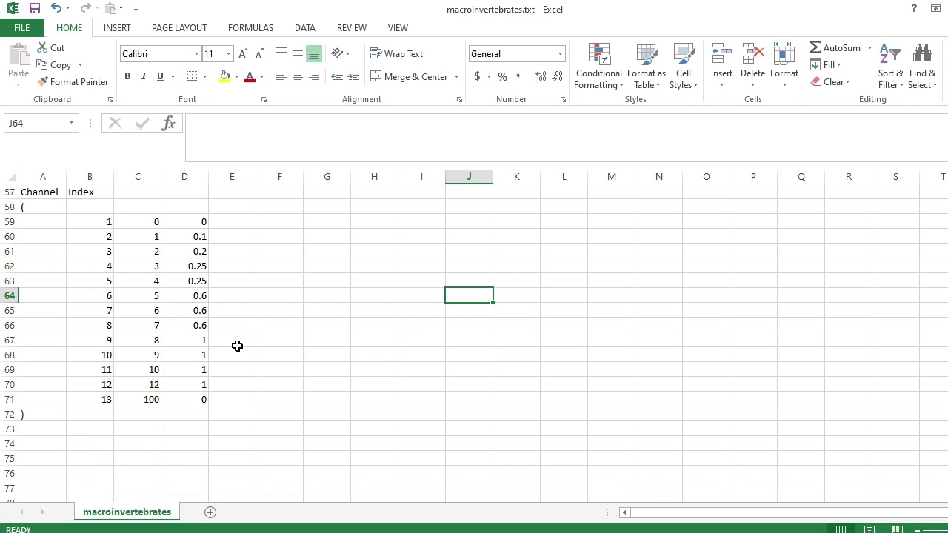
scroll(233, 355, up, 1)
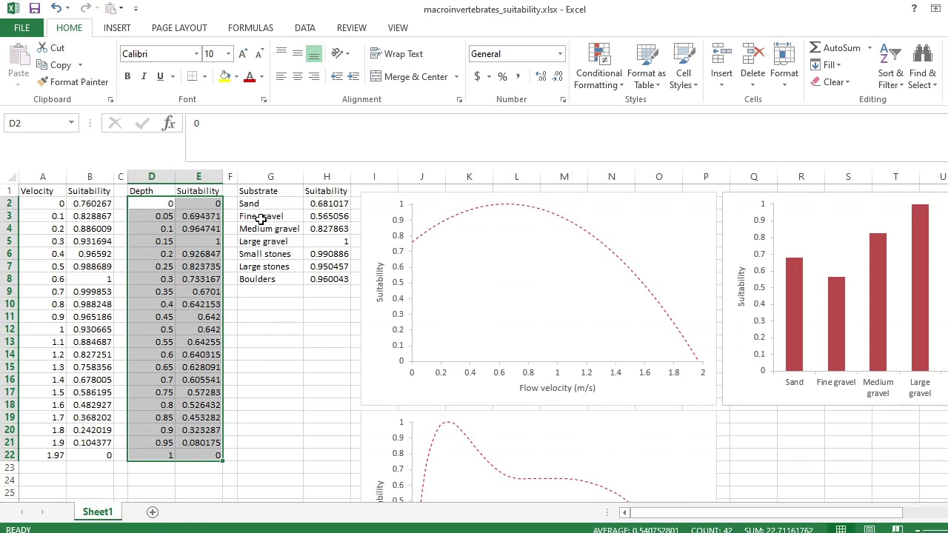
Copy the substrate table G2:H8 from macroinvertebrates_suitability.xlsx and paste it at G59 in macroinvertebrates.txt, beside the Channel Index block.
drag(265, 210, 313, 279)
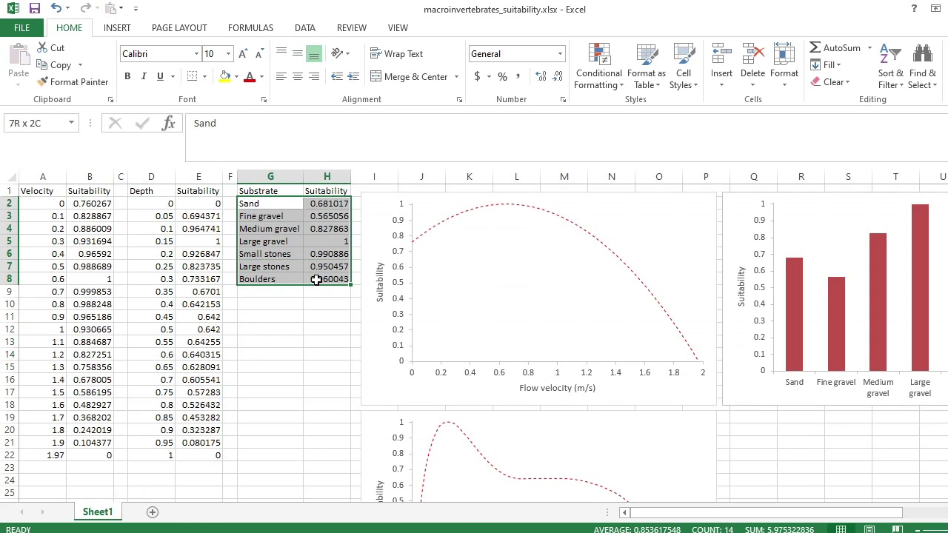
right_click(319, 239)
click(348, 268)
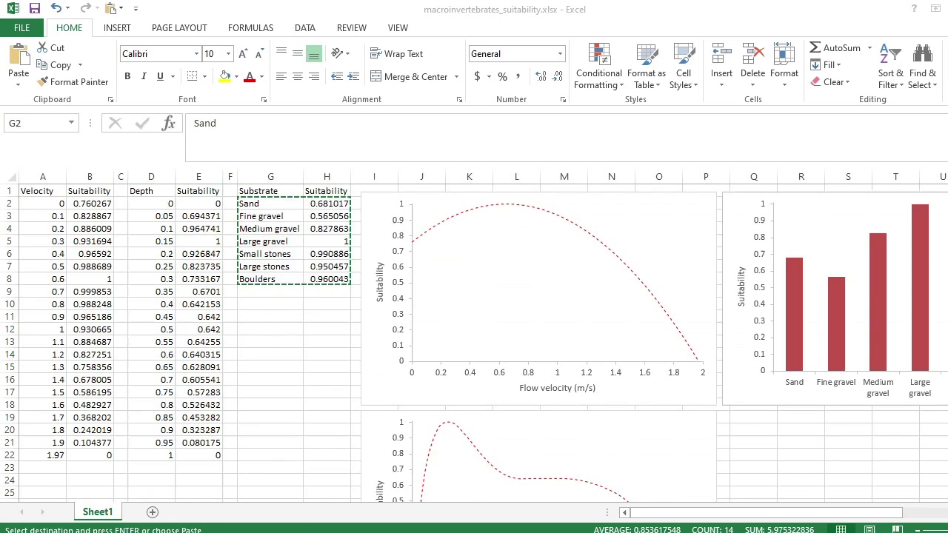
key(alt+Tab)
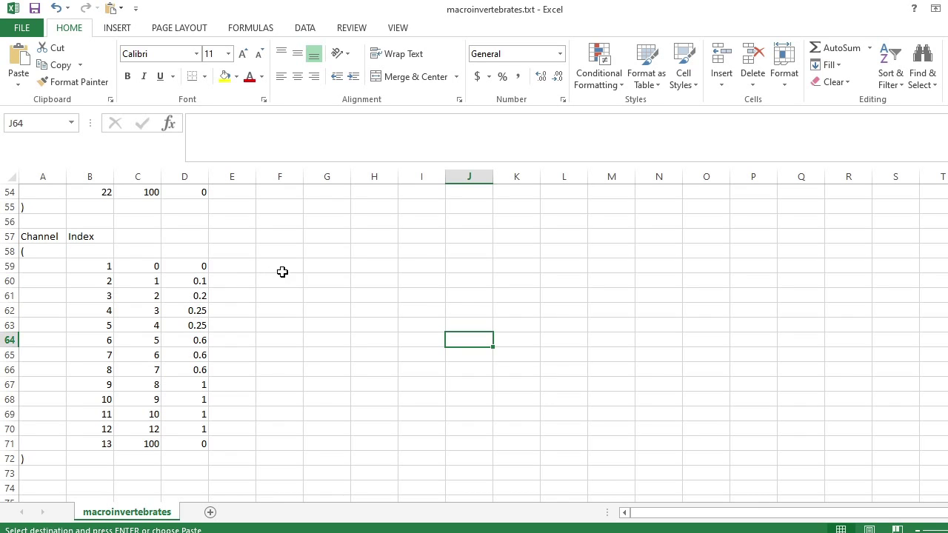
click(328, 266)
click(18, 63)
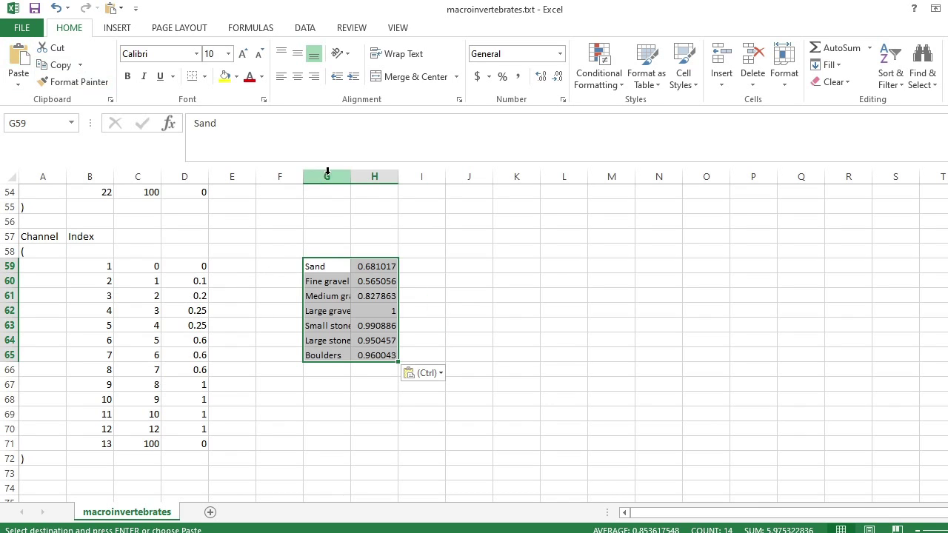
click(489, 312)
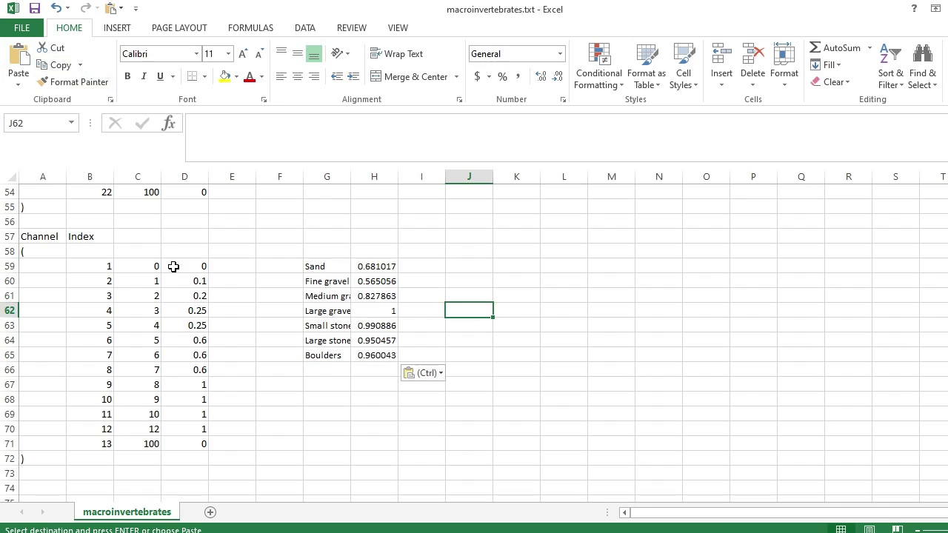
Copy the substrate suitability values in H59:H65 into the Channel Index block's suitability column, starting at D59.
drag(373, 265, 372, 354)
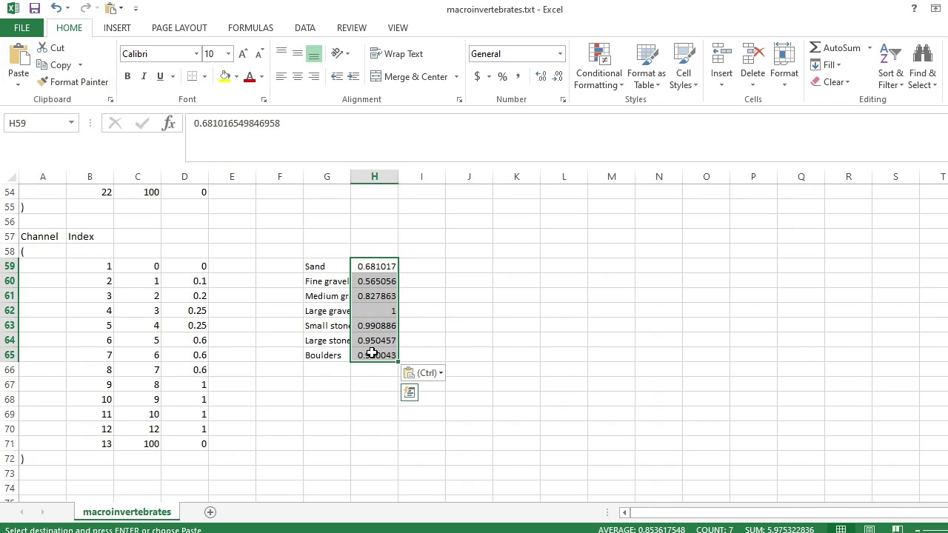
key(ctrl+c)
click(194, 271)
key(ctrl+v)
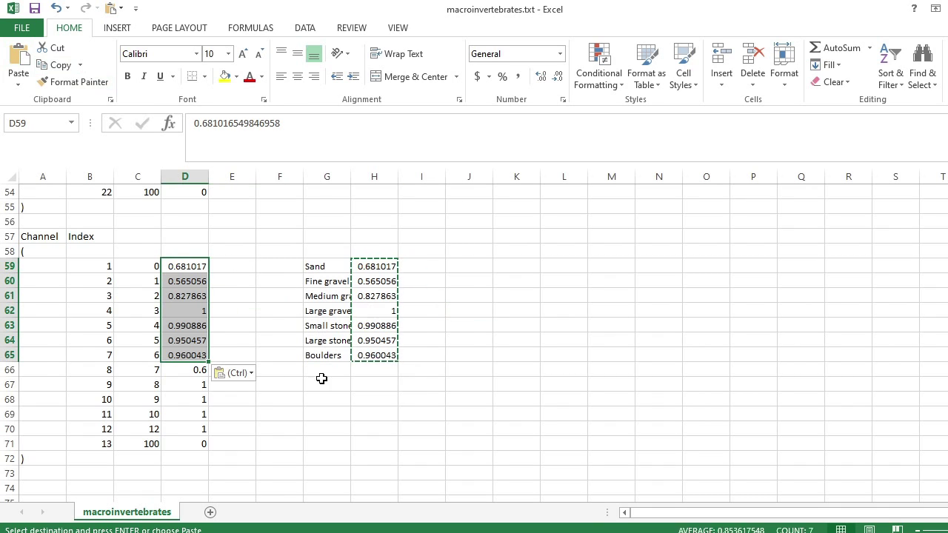
Clear the leftover Channel Index entries in B66:D71 and delete rows 66 to 71 above the closing parenthesis.
drag(100, 369, 200, 438)
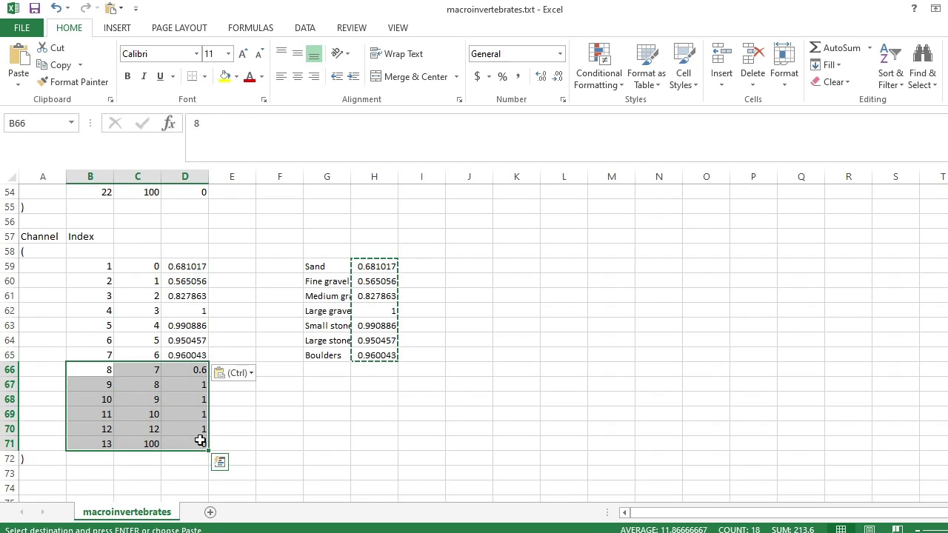
key(Delete)
drag(4, 444, 15, 370)
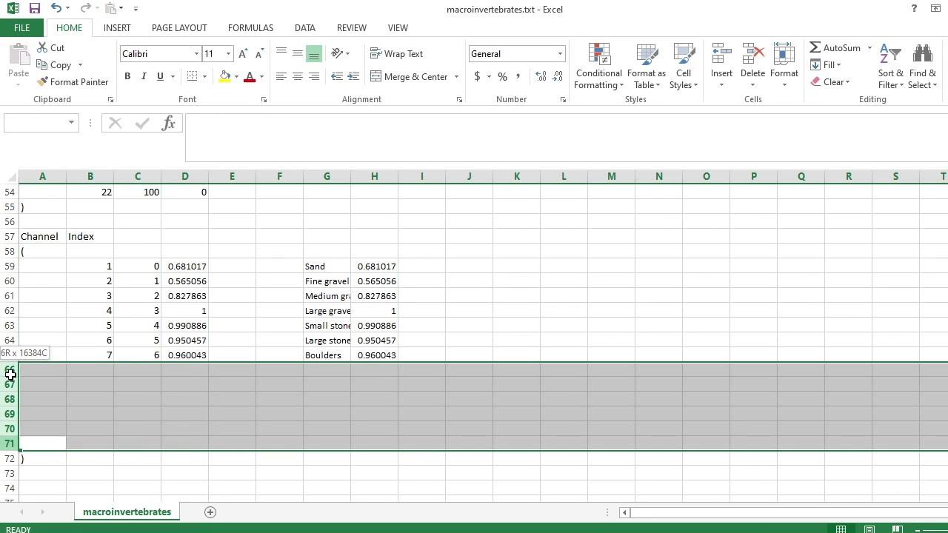
right_click(51, 415)
click(88, 314)
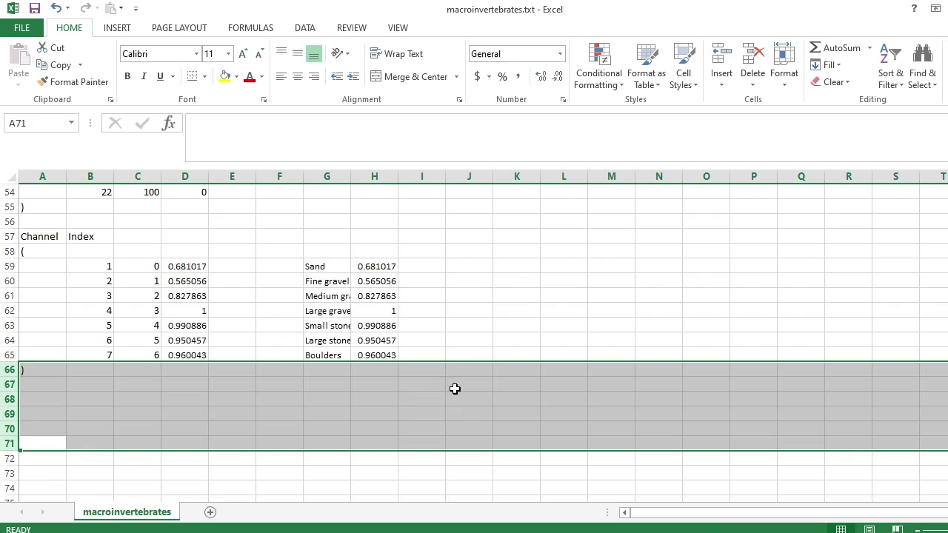
click(469, 340)
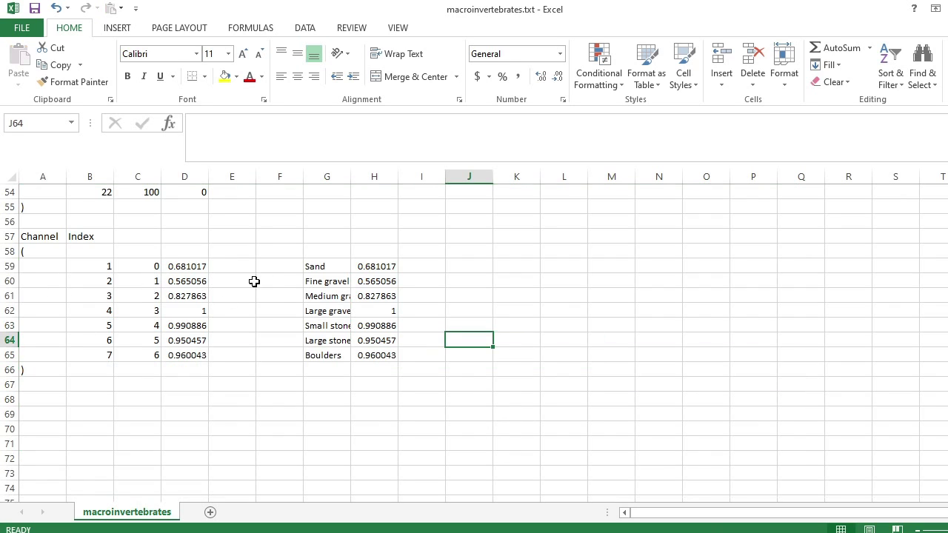
Delete columns F to N, which hold the pasted source tables beside the suitability blocks.
scroll(474, 269, up, 18)
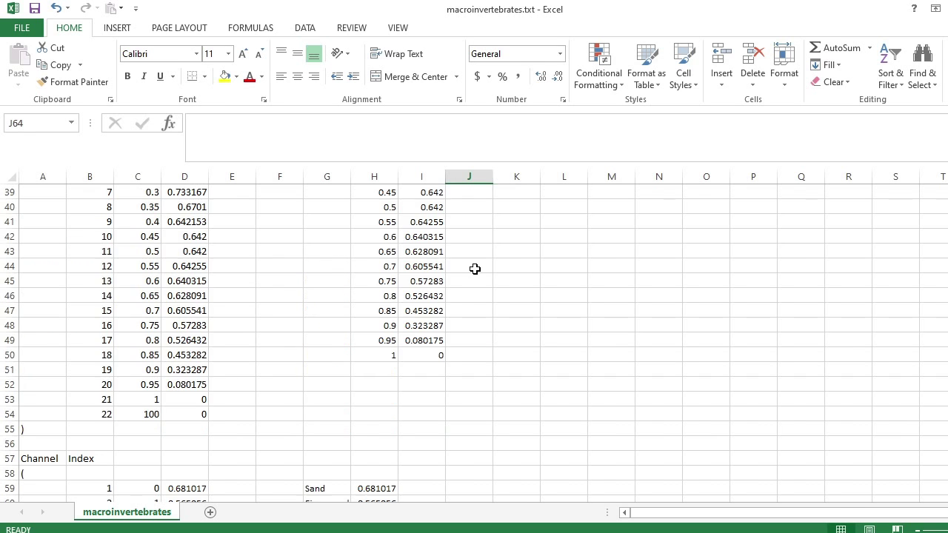
drag(281, 176, 662, 183)
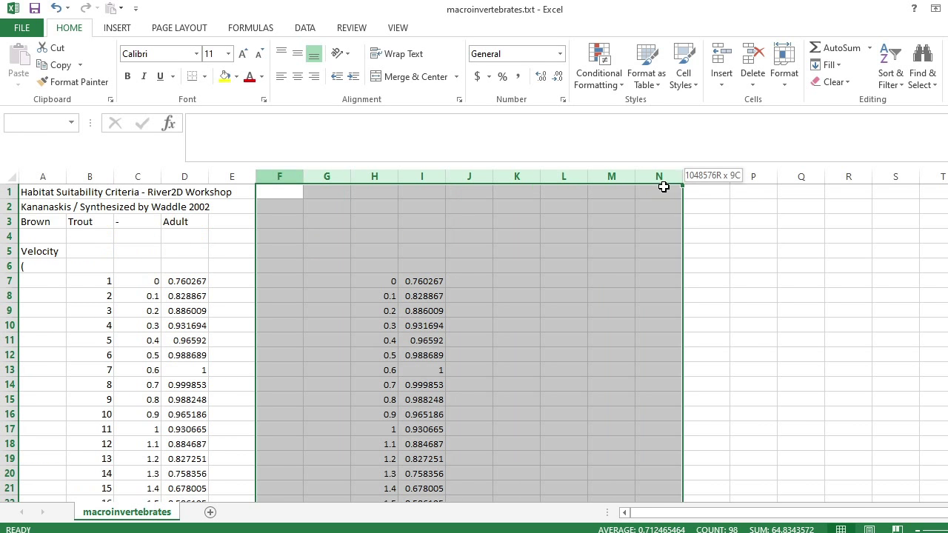
right_click(549, 283)
click(585, 405)
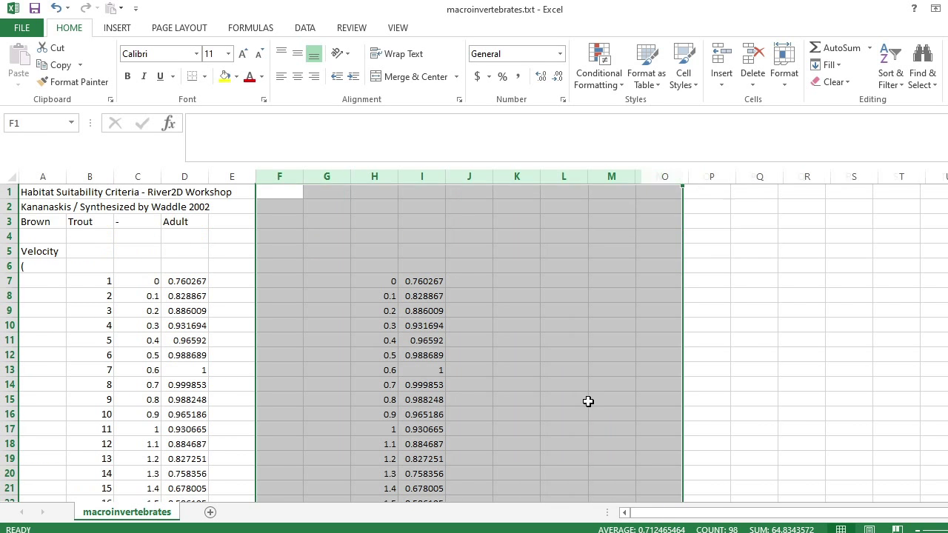
click(770, 354)
scroll(389, 306, down, 6)
scroll(388, 306, up, 6)
Replace the species title in A3 with Macroinvertebrates and clear the remaining title cells B3, C3 and D3.
click(45, 222)
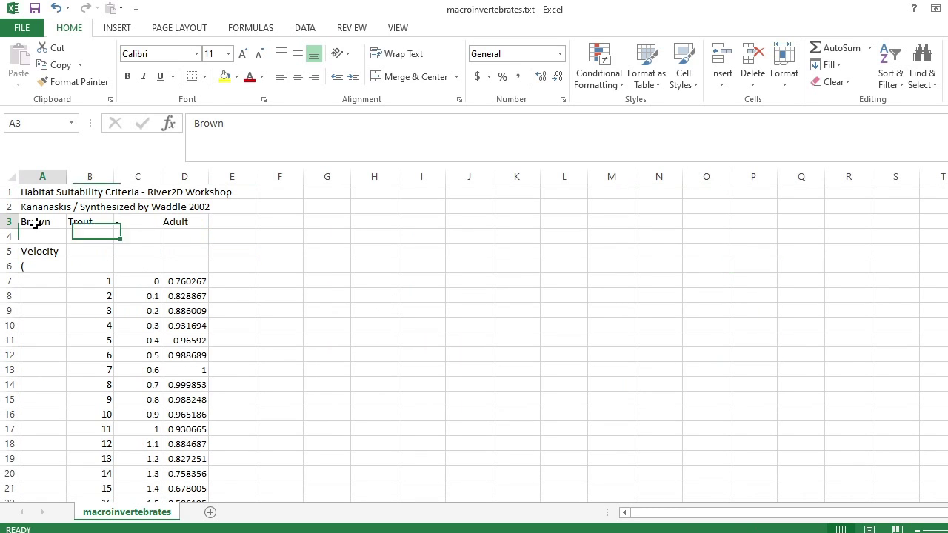
text(Macroi)
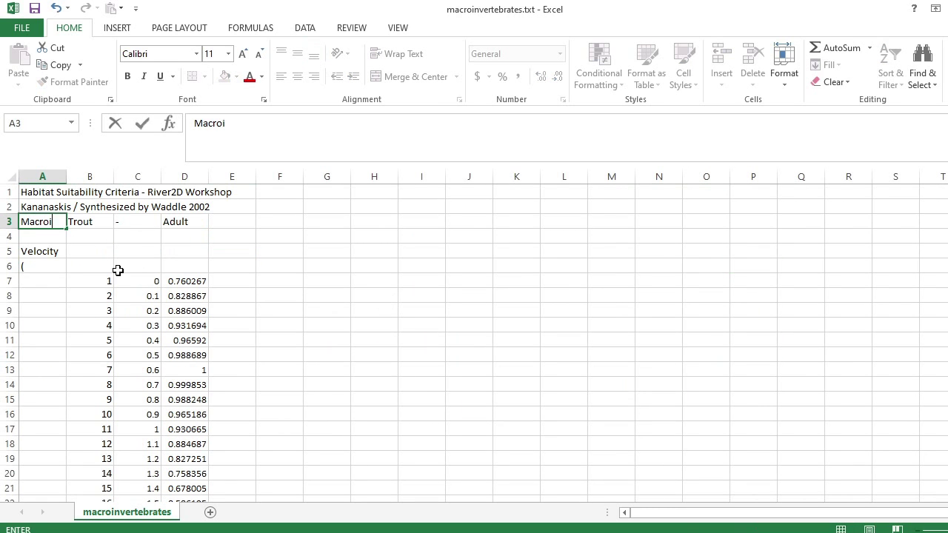
text(nve)
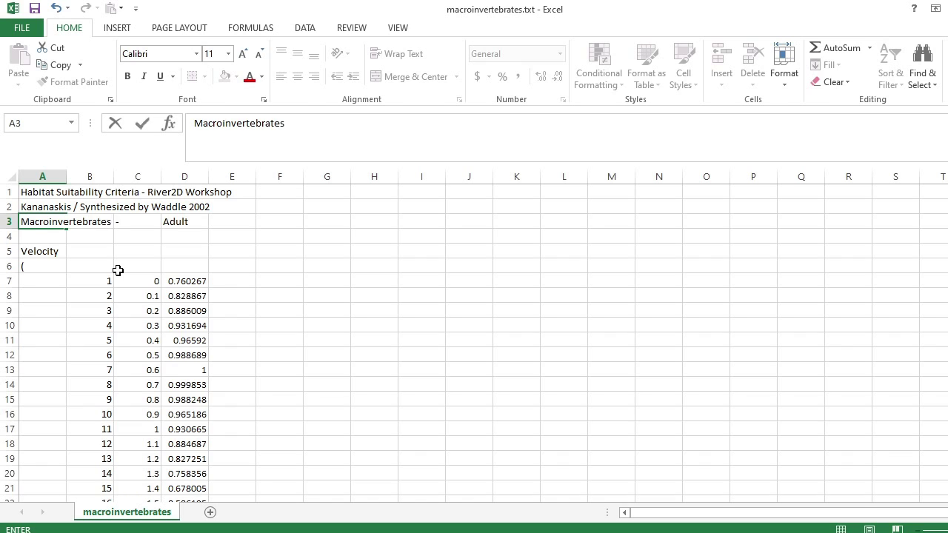
text(rtebrates)
key(Tab)
key(Delete)
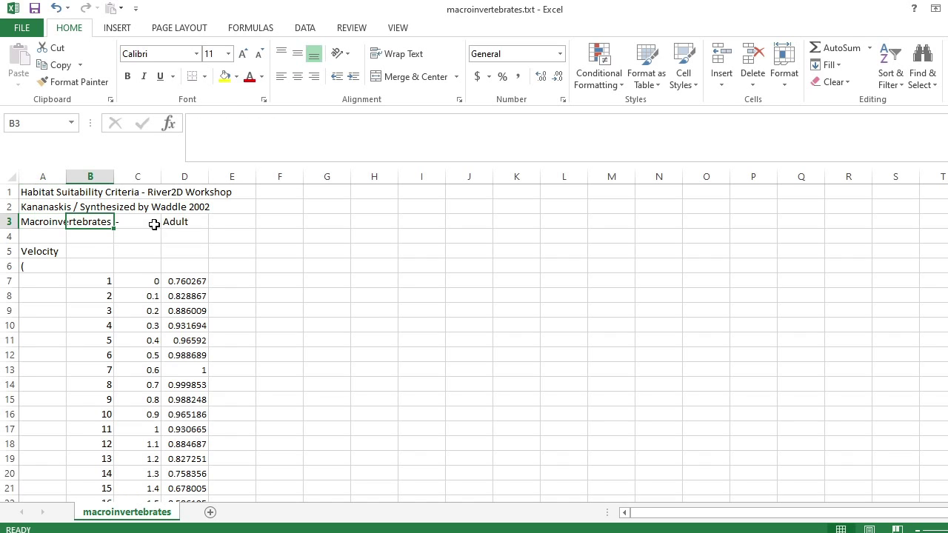
click(169, 222)
key(Delete)
click(137, 222)
key(Delete)
click(331, 256)
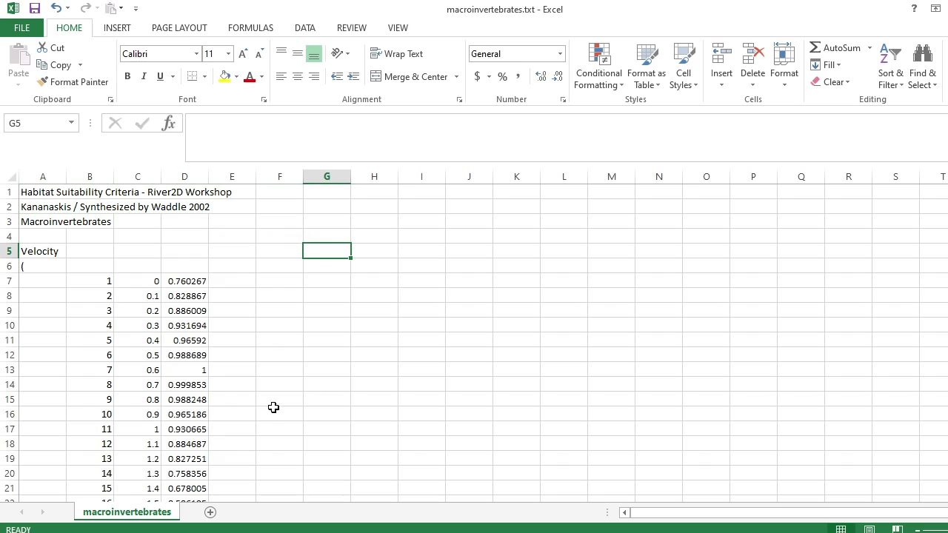
Save macroinvertebrates.txt in its text format and check the Velocity, Depth and Channel Index blocks.
click(35, 9)
click(447, 319)
scroll(554, 273, down, 12)
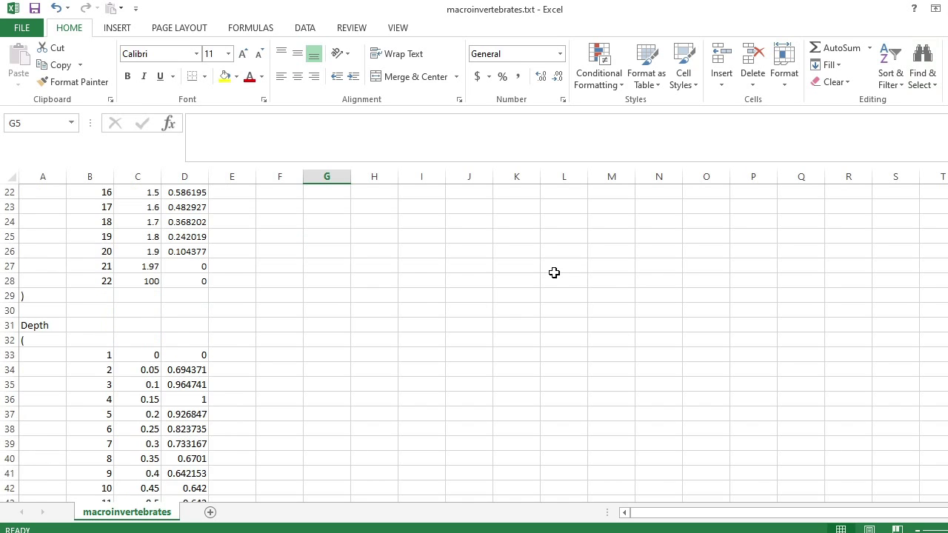
scroll(554, 273, down, 4)
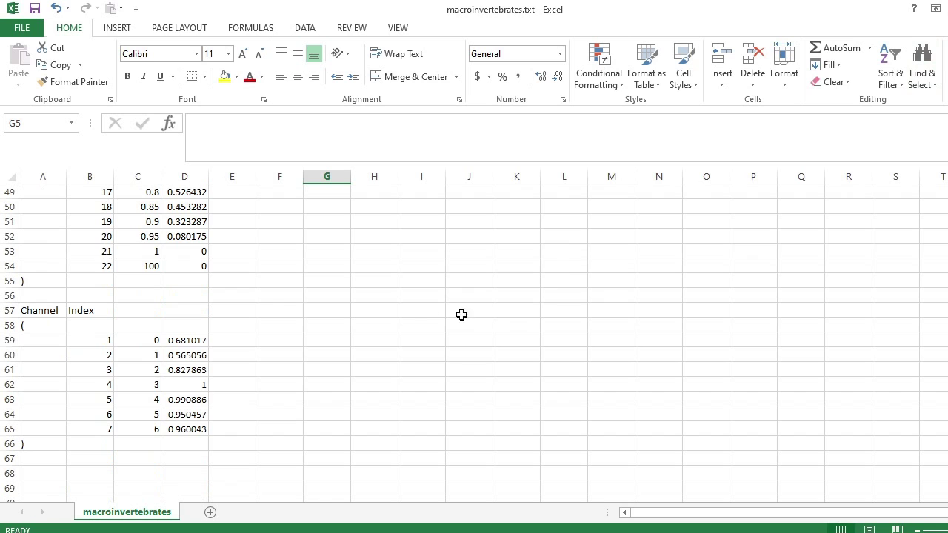
Switch to River2D and try to load a habitat preference curve file.
key(alt+Tab)
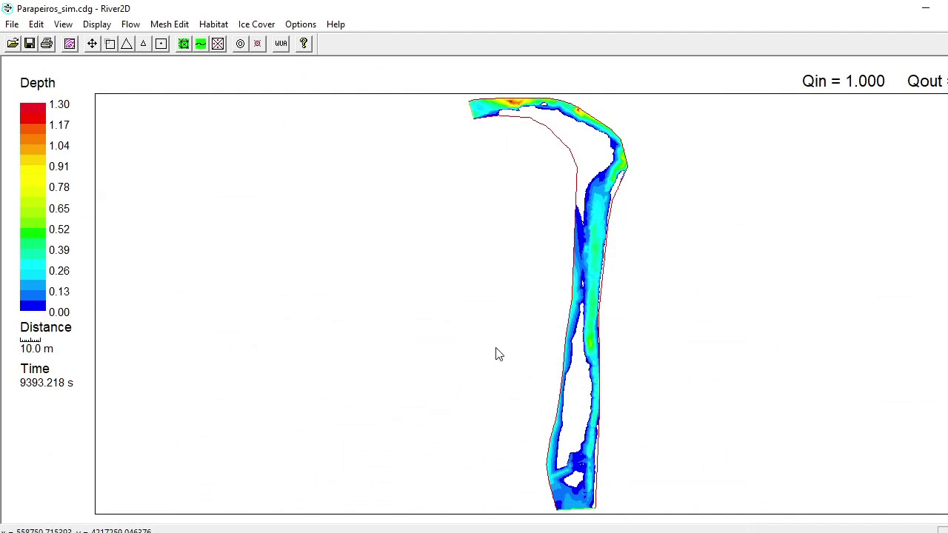
click(210, 28)
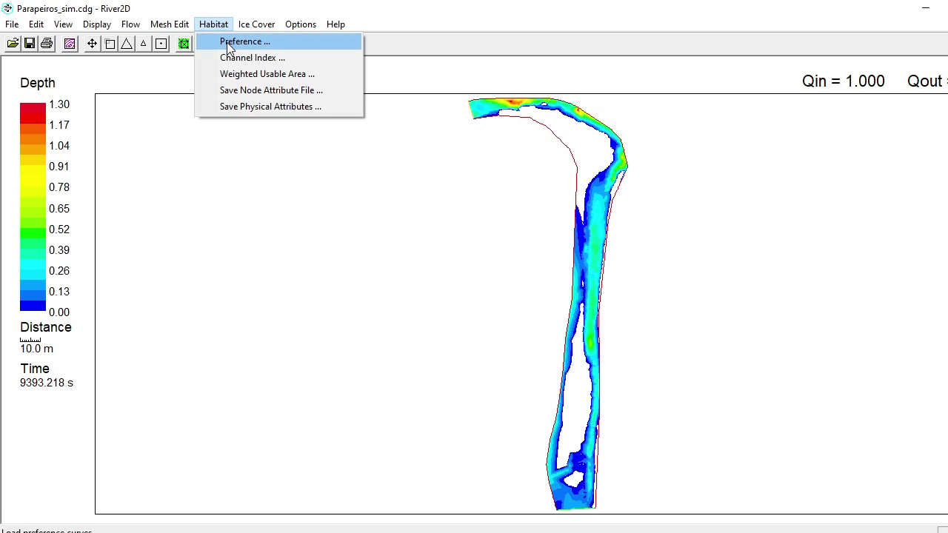
click(220, 40)
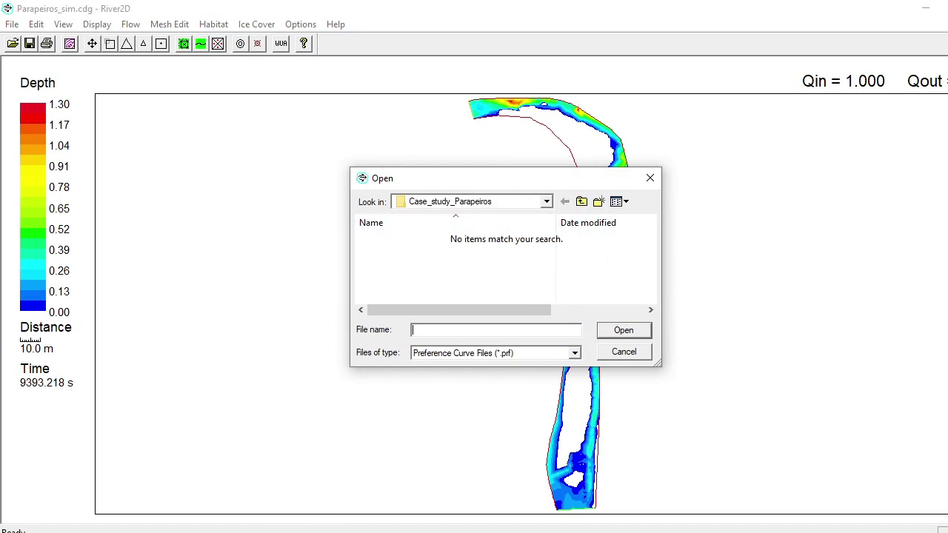
In the Case_study_Parapeiros folder, rename macroinvertebrates.txt to macroinvertebrates.prf and accept the extension change.
click(148, 530)
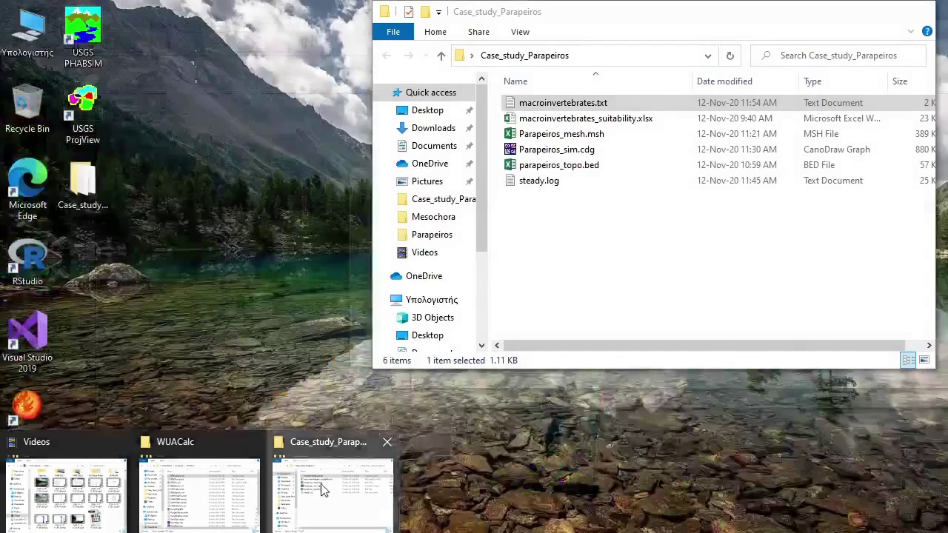
click(334, 504)
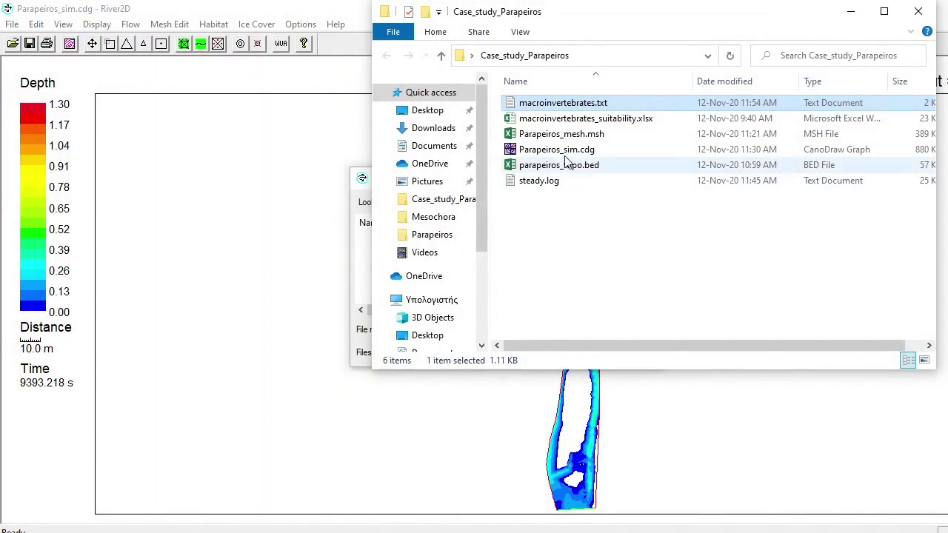
right_click(566, 106)
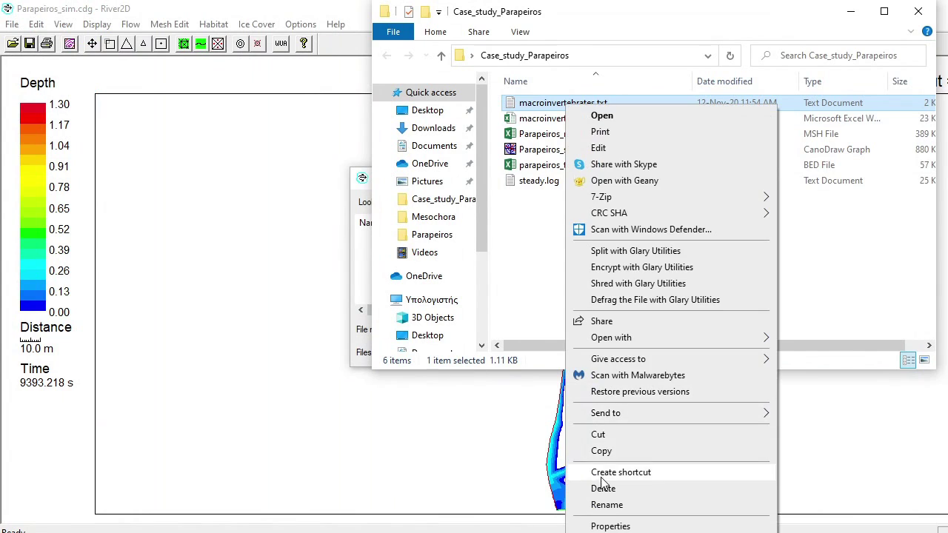
click(606, 504)
click(614, 107)
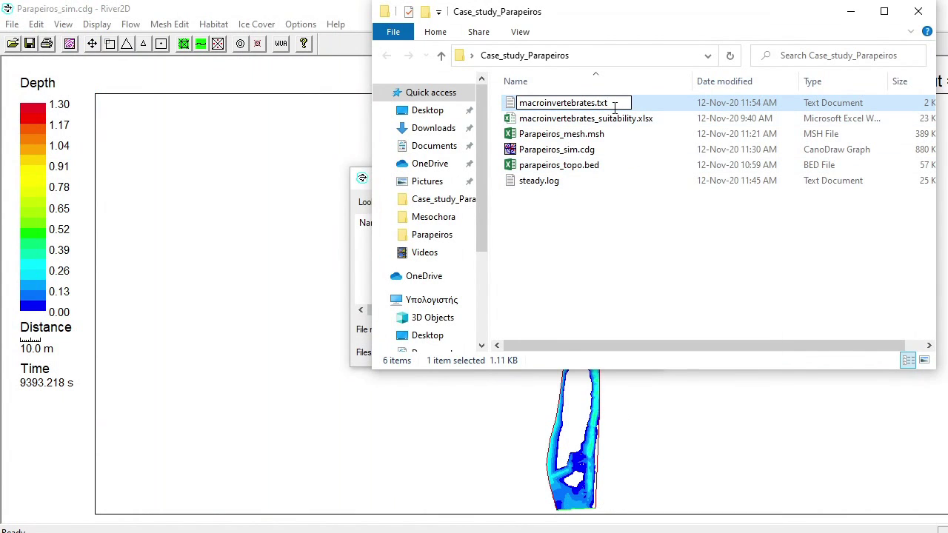
key(BackSpace)
key(BackSpace)
key(BackSpace)
text(prf)
key(Return)
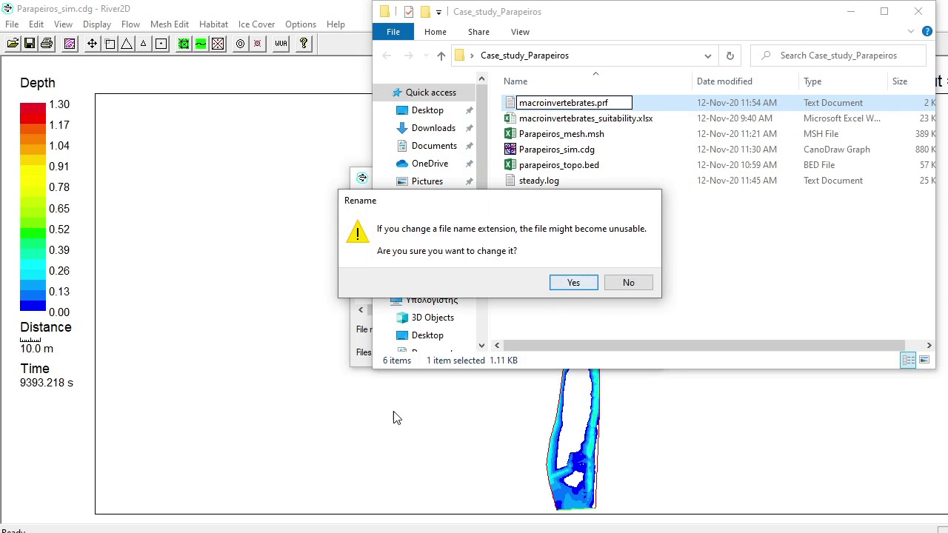
click(572, 283)
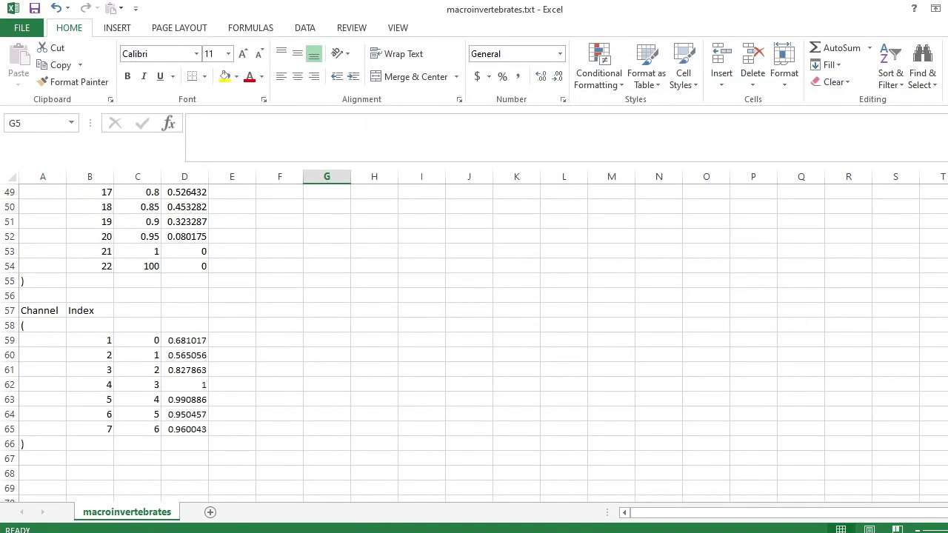
Close macroinvertebrates.txt in Excel and retry renaming the file to macroinvertebrates.prf.
key(alt+F4)
click(504, 297)
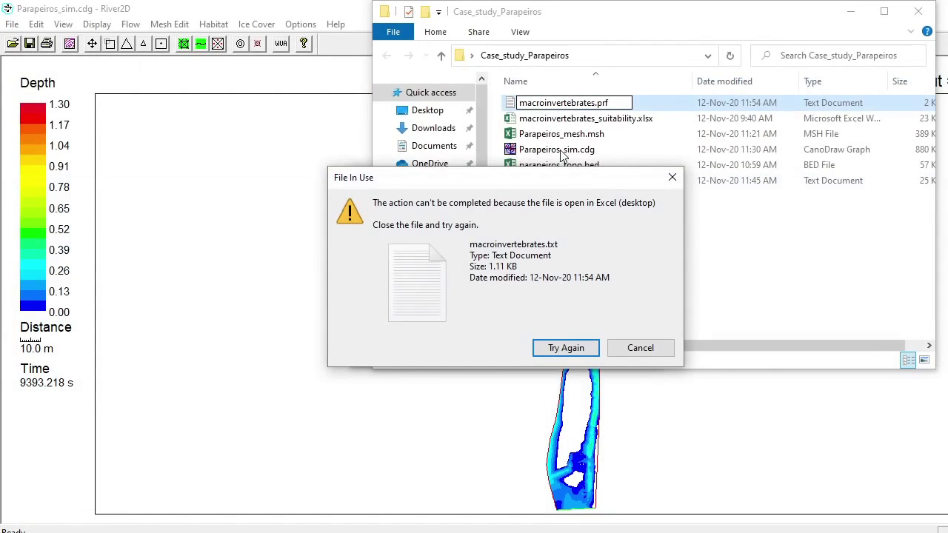
click(566, 348)
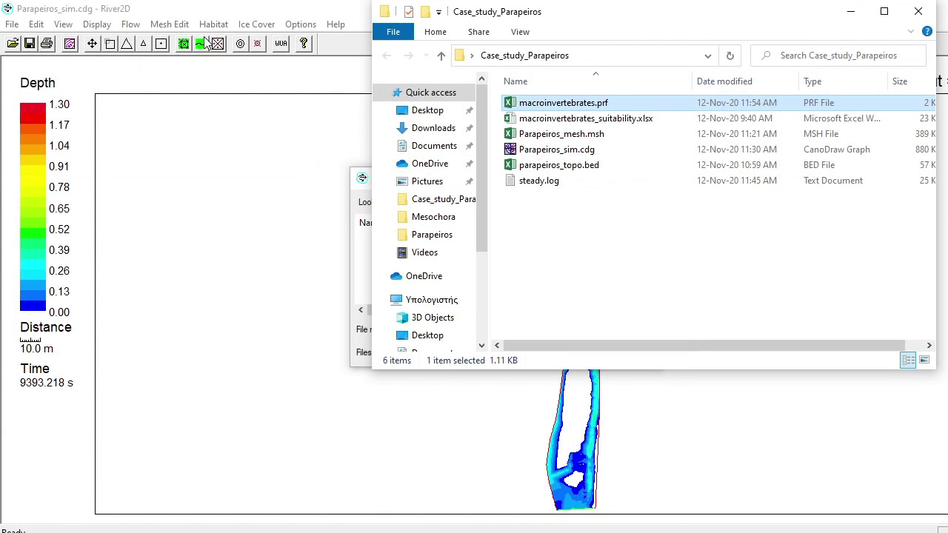
click(353, 332)
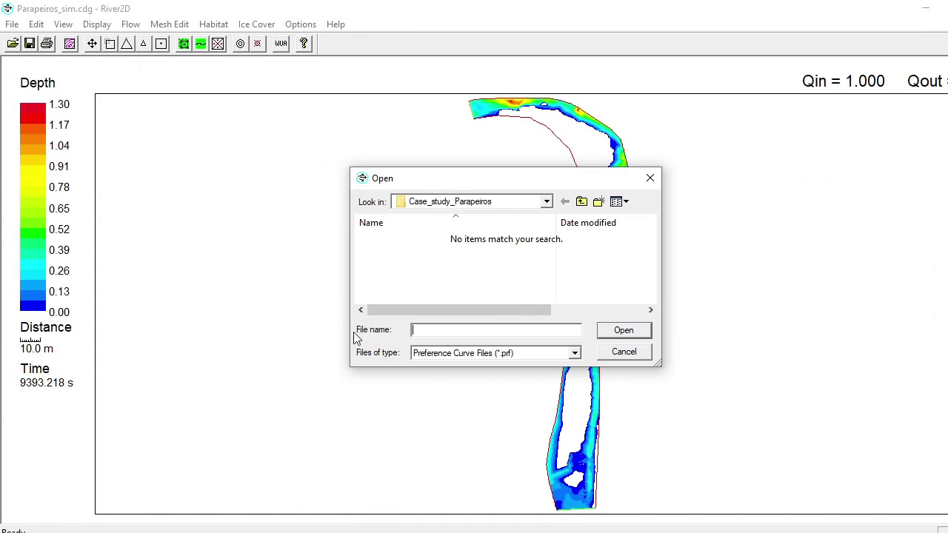
click(546, 206)
click(513, 254)
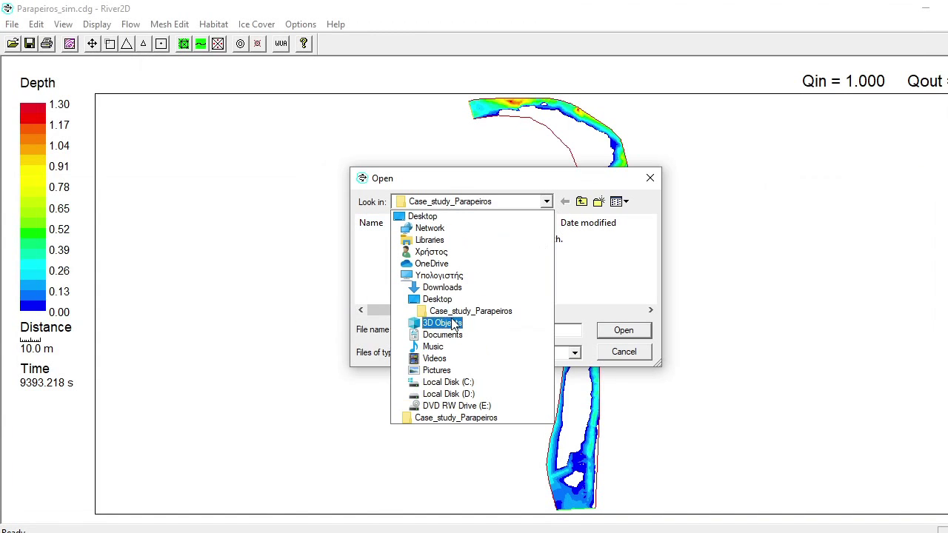
click(450, 313)
click(614, 359)
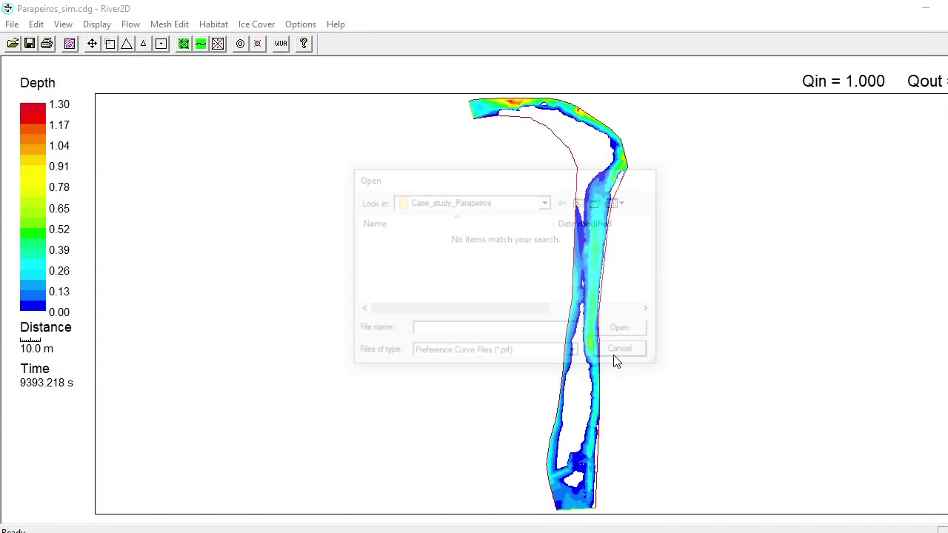
Load macroinvertebrates.prf from Case_study_Parapeiros as the habitat preference file in River2D.
click(213, 24)
click(224, 43)
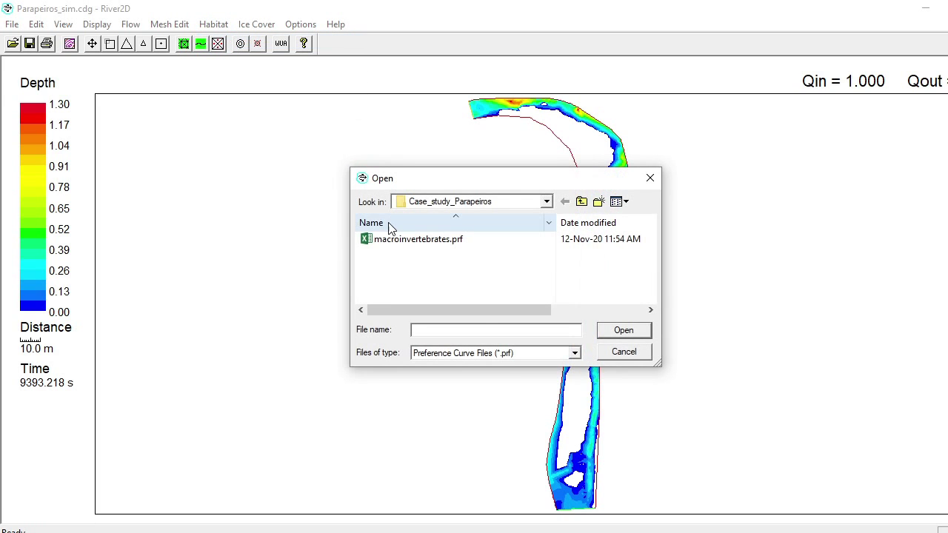
double_click(397, 241)
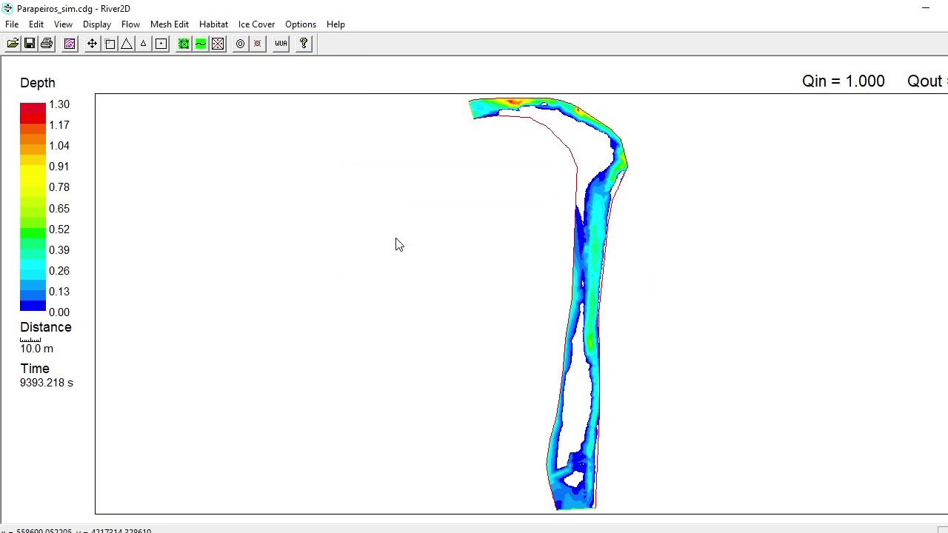